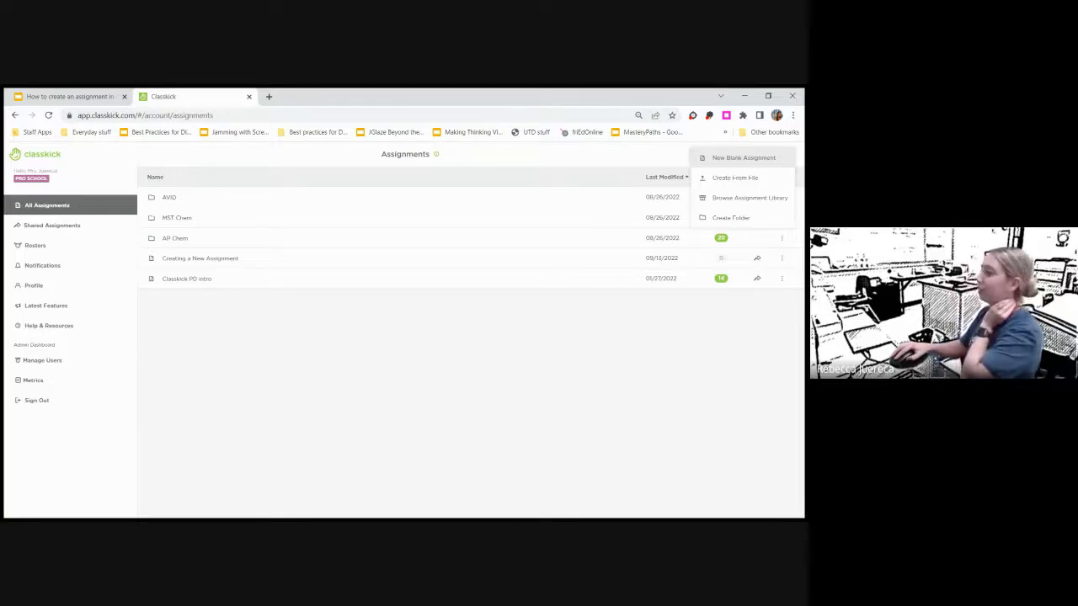
- Create a new blank assignment from the Assignments list
{"action": "left_click", "coordinate": [331, 275]}
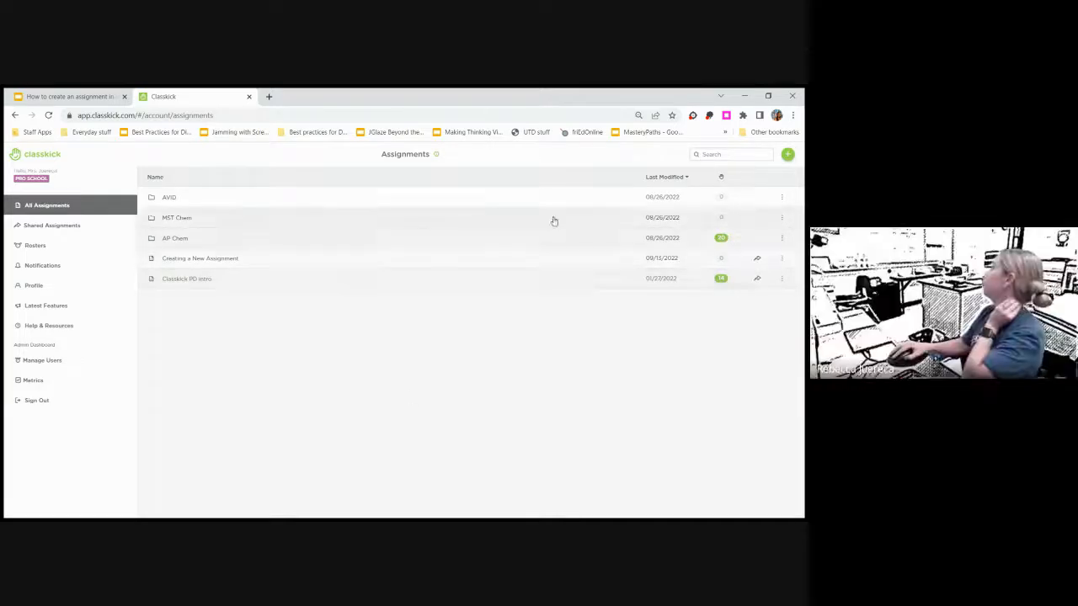
{"action": "left_click", "coordinate": [787, 155]}
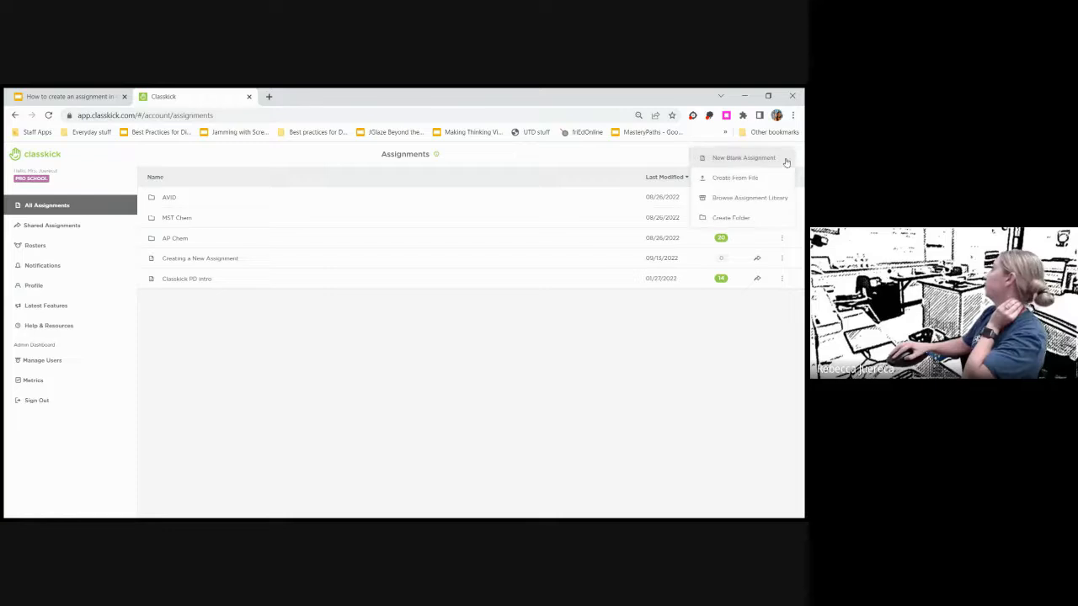
{"action": "left_click", "coordinate": [732, 159]}
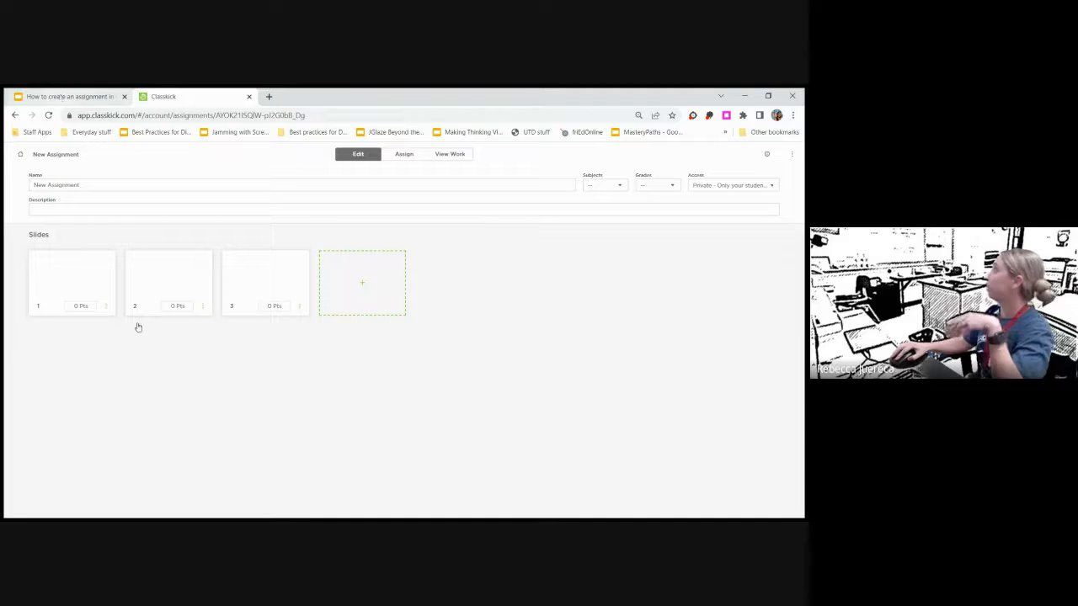
- Name the assignment "fdlgkjfdlkgjfdls" and enter "gdfgdfg" as its description
{"action": "left_click", "coordinate": [59, 184]}
{"action": "left_click_drag", "start_coordinate": [81, 185], "coordinate": [24, 185]}
{"action": "type", "text": "fdlgkjfdlkgjfdls"}
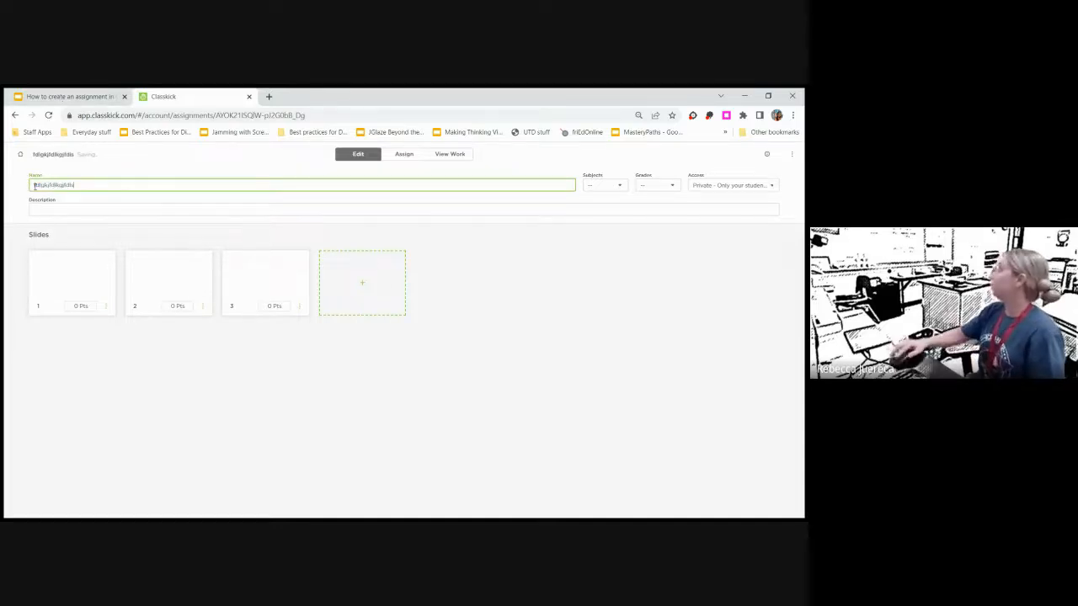
{"action": "left_click", "coordinate": [79, 200]}
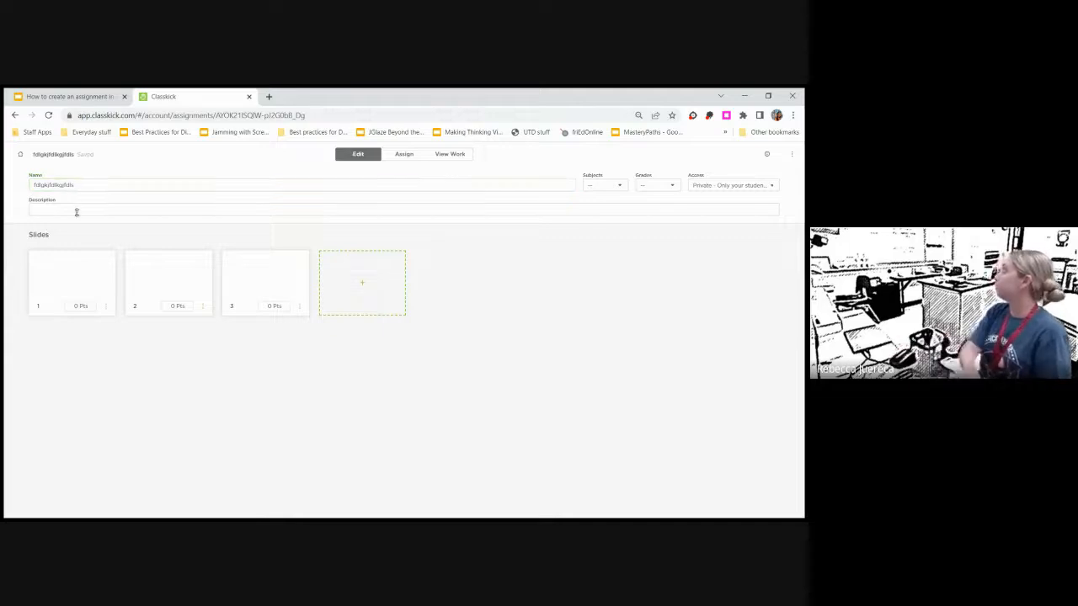
{"action": "left_click", "coordinate": [80, 208]}
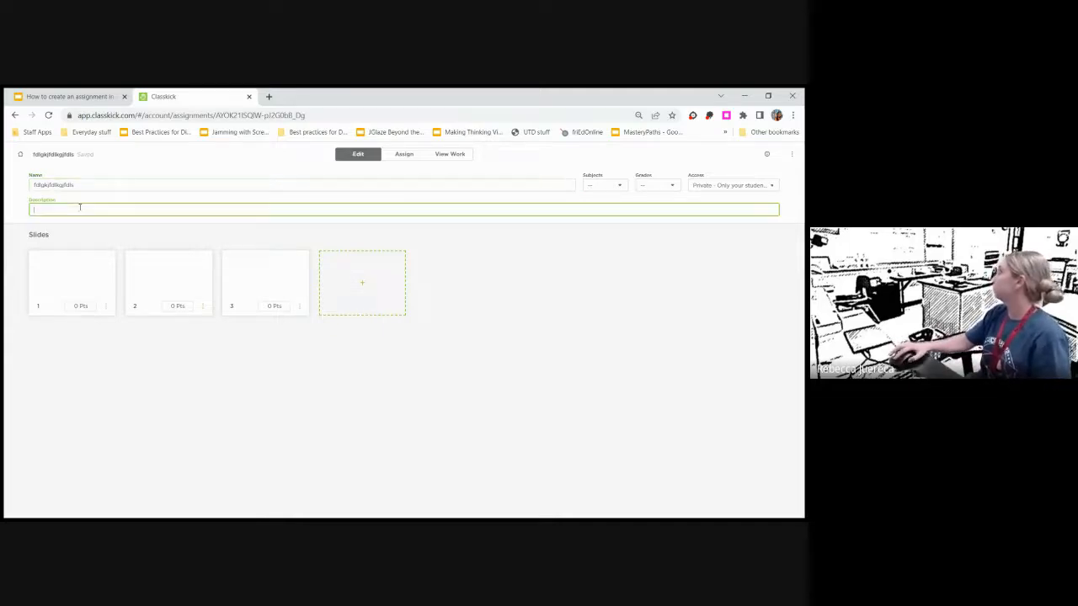
{"action": "type", "text": "gdfgdfg"}
- Set the assignment's subject to Chemistry and its grade to 11, and check the available access options
{"action": "left_click", "coordinate": [602, 186]}
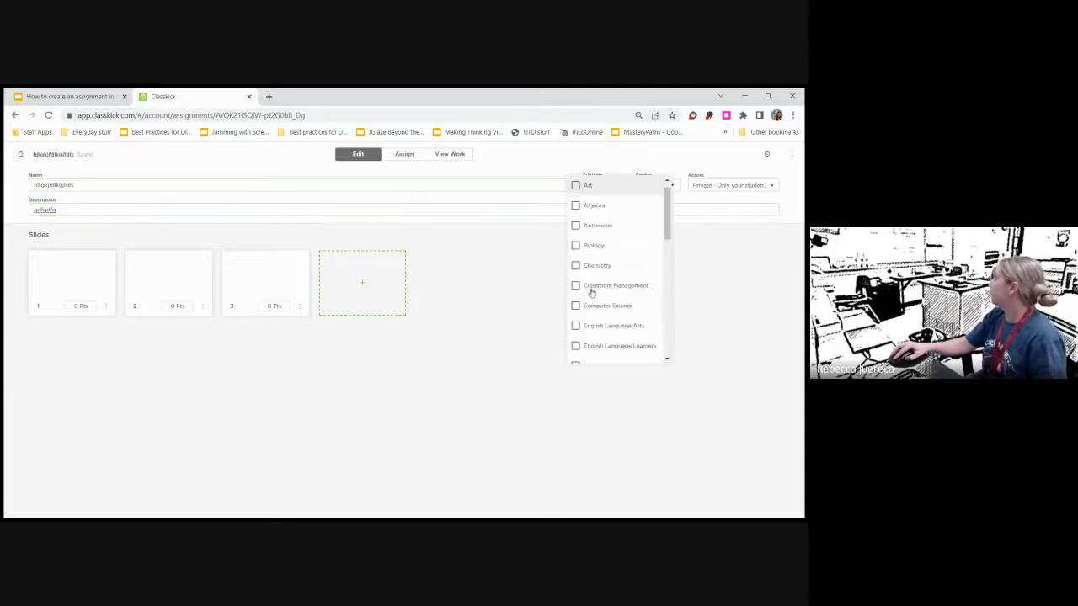
{"action": "left_click", "coordinate": [606, 265]}
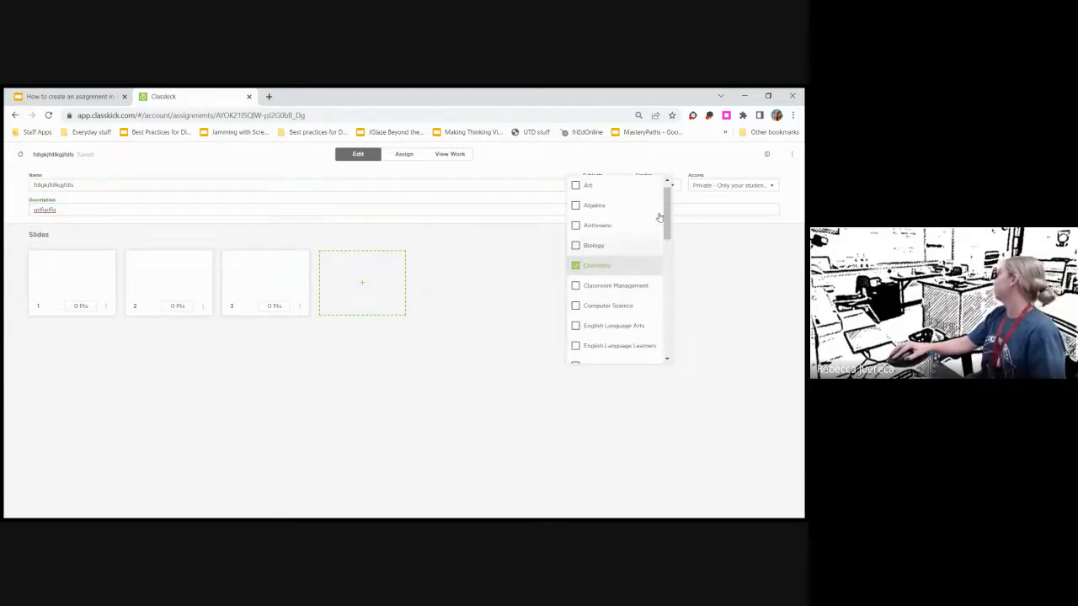
{"action": "left_click", "coordinate": [672, 185]}
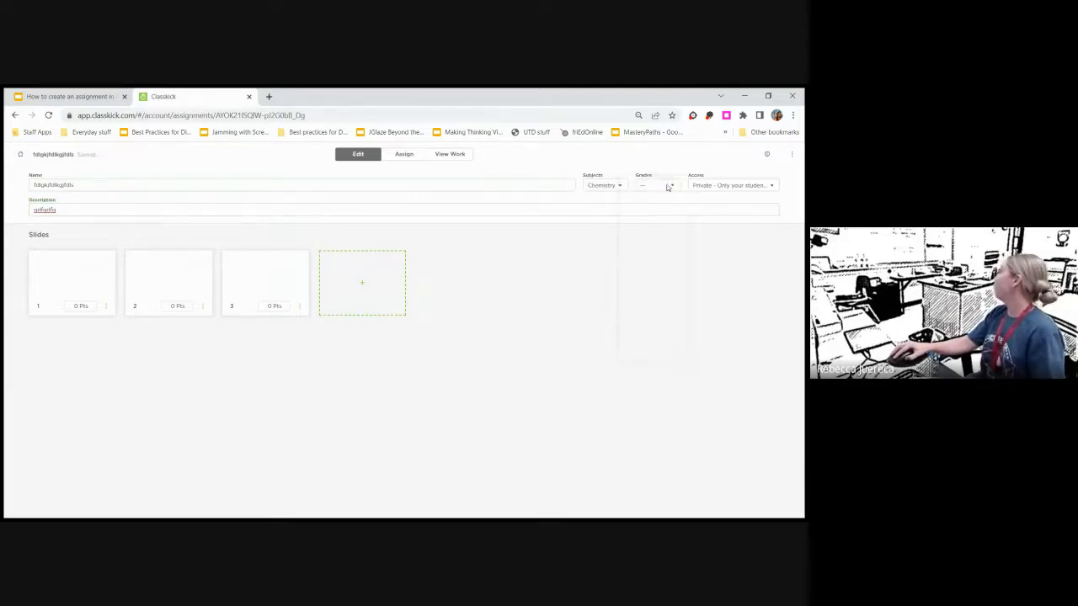
{"action": "left_click", "coordinate": [668, 187]}
{"action": "scroll", "coordinate": [636, 307], "scroll_direction": "down", "scroll_amount": 3}
{"action": "left_click", "coordinate": [638, 314]}
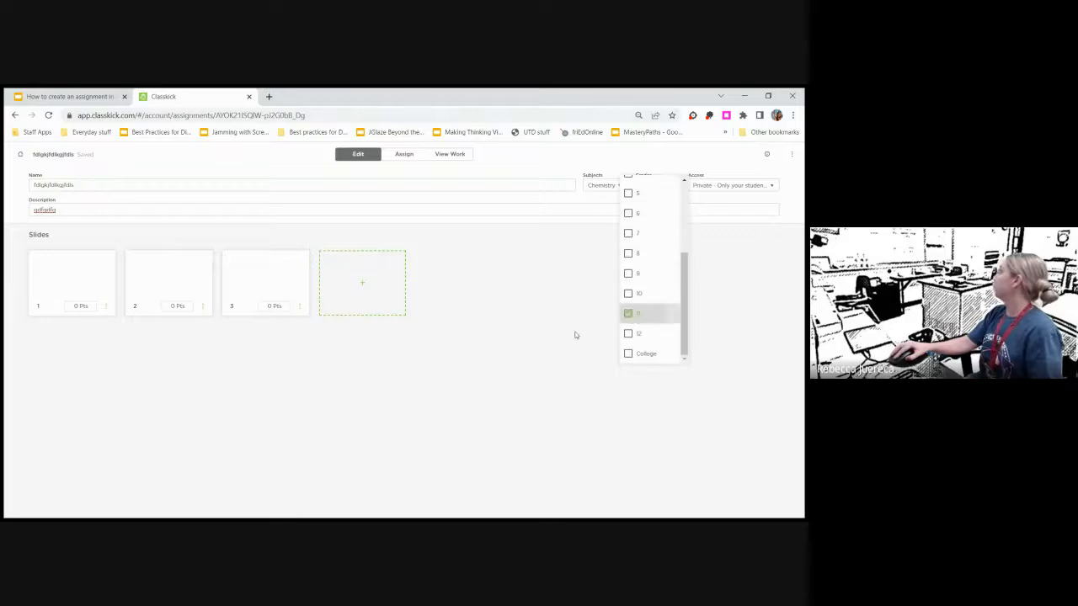
{"action": "left_click", "coordinate": [616, 243]}
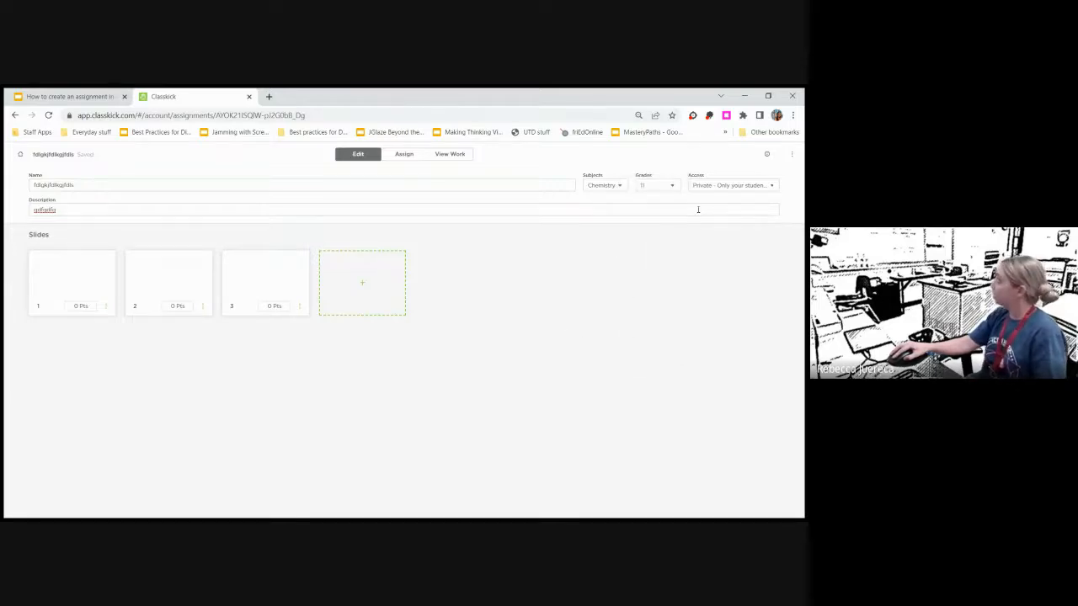
{"action": "left_click", "coordinate": [713, 187]}
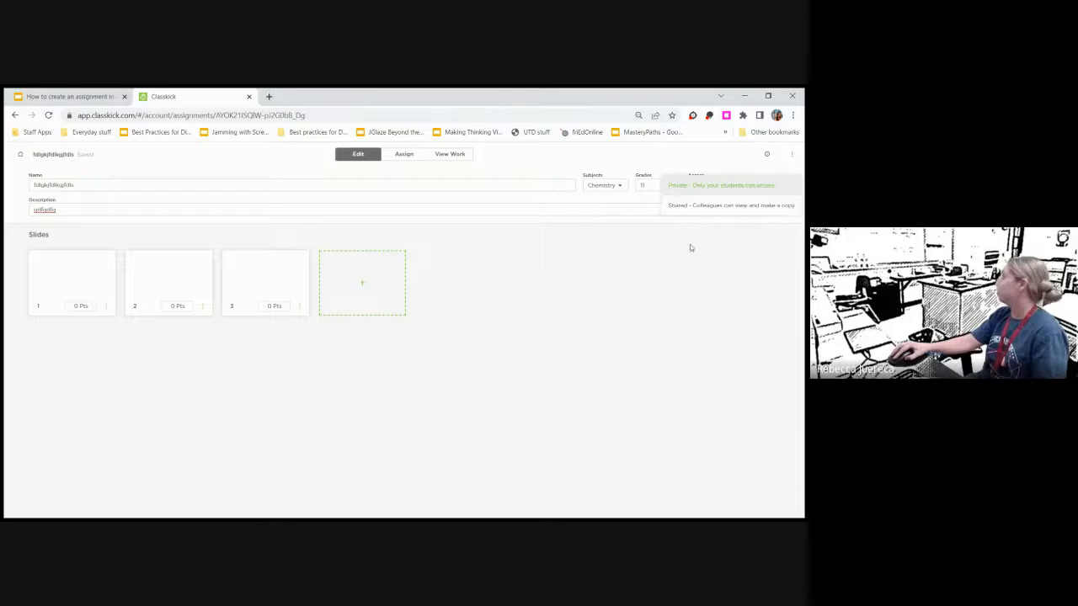
{"action": "left_click", "coordinate": [601, 297]}
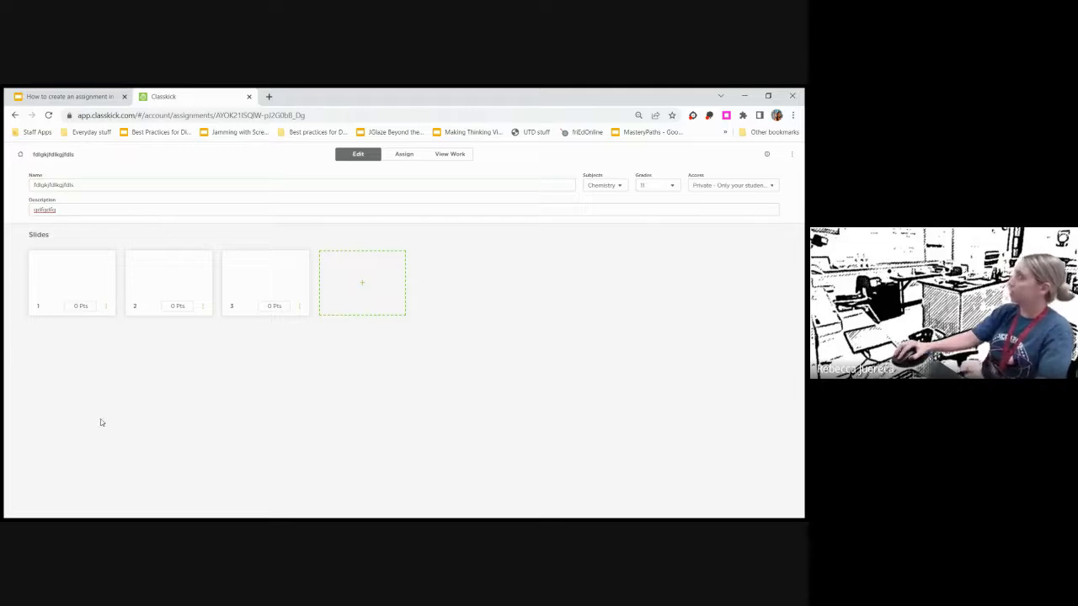
- Switch to the Google Slides guide and review the Step 4 and Step 5 slides on assignment details and backgrounds
{"action": "left_click", "coordinate": [82, 99]}
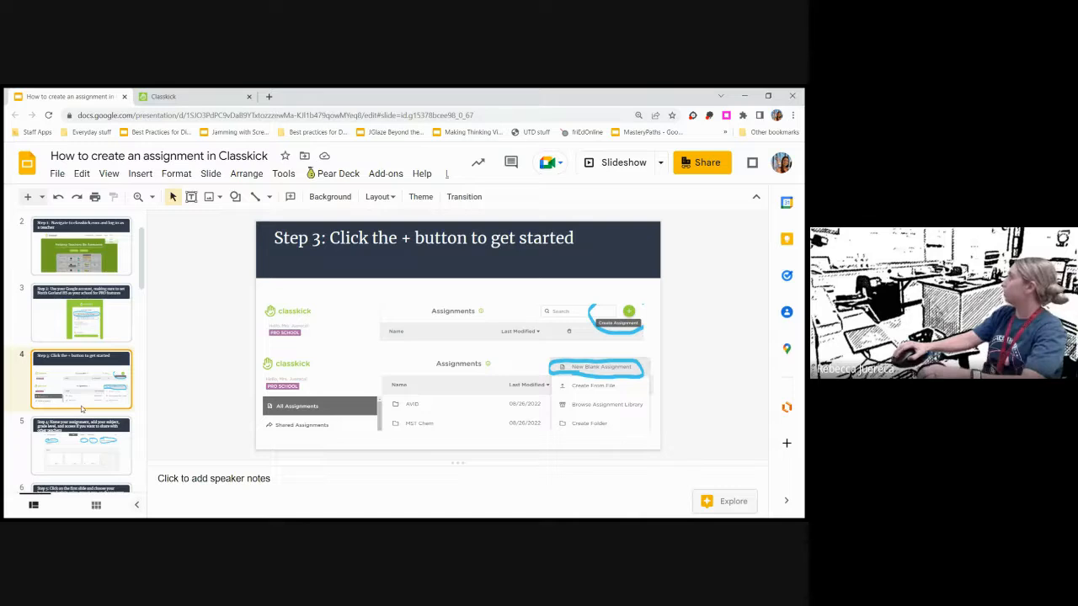
{"action": "scroll", "coordinate": [81, 409], "scroll_direction": "down", "scroll_amount": 1}
{"action": "left_click", "coordinate": [95, 362]}
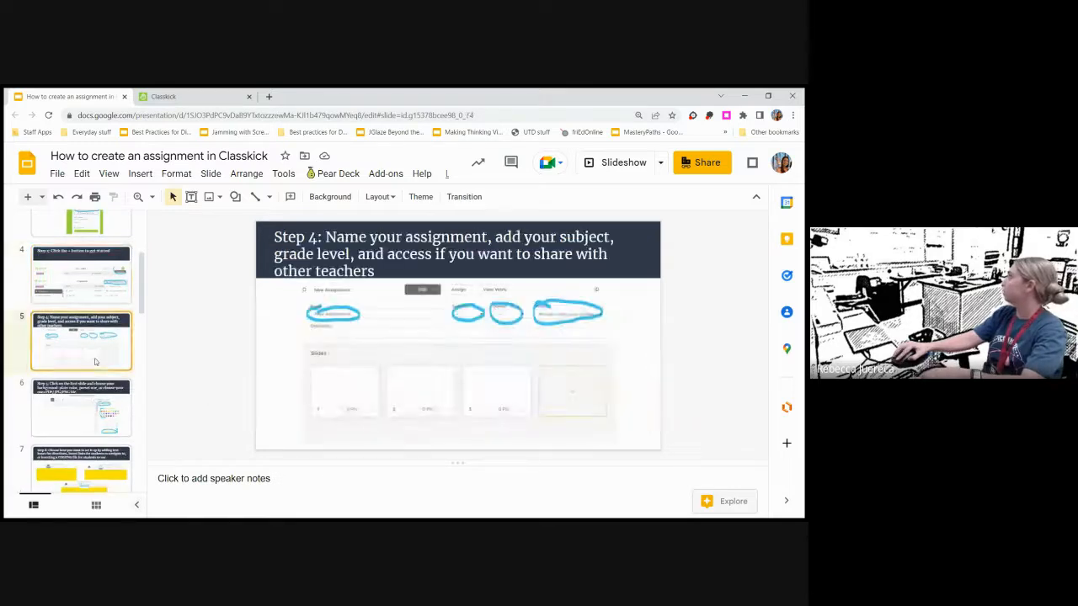
{"action": "scroll", "coordinate": [88, 364], "scroll_direction": "down", "scroll_amount": 1}
{"action": "left_click", "coordinate": [84, 366]}
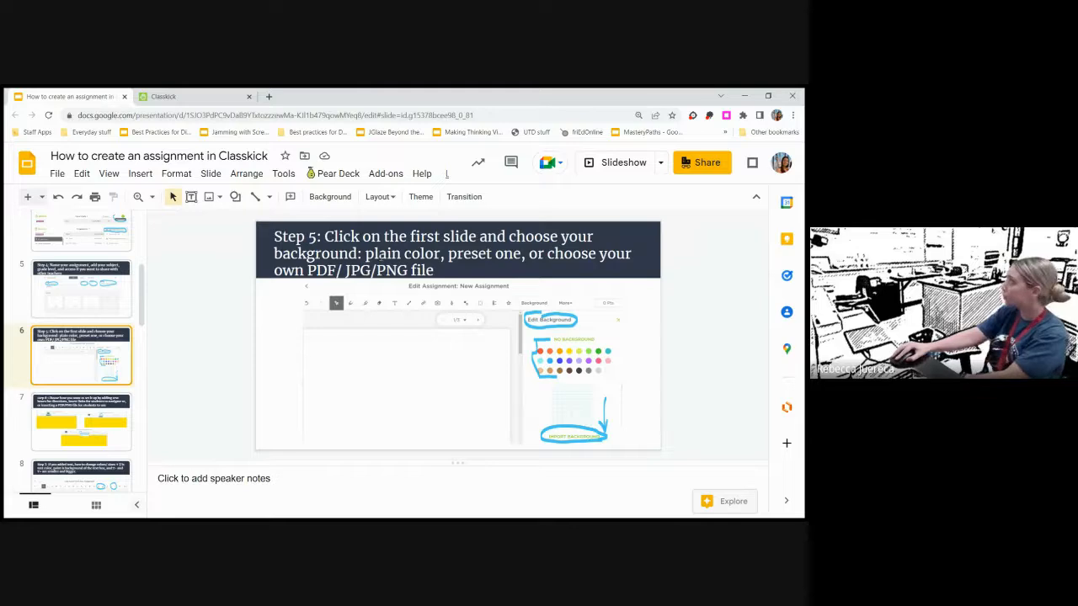
- Switch back to Classkick, open the assignment's first slide for editing and bring up its background options
{"action": "left_click", "coordinate": [169, 96]}
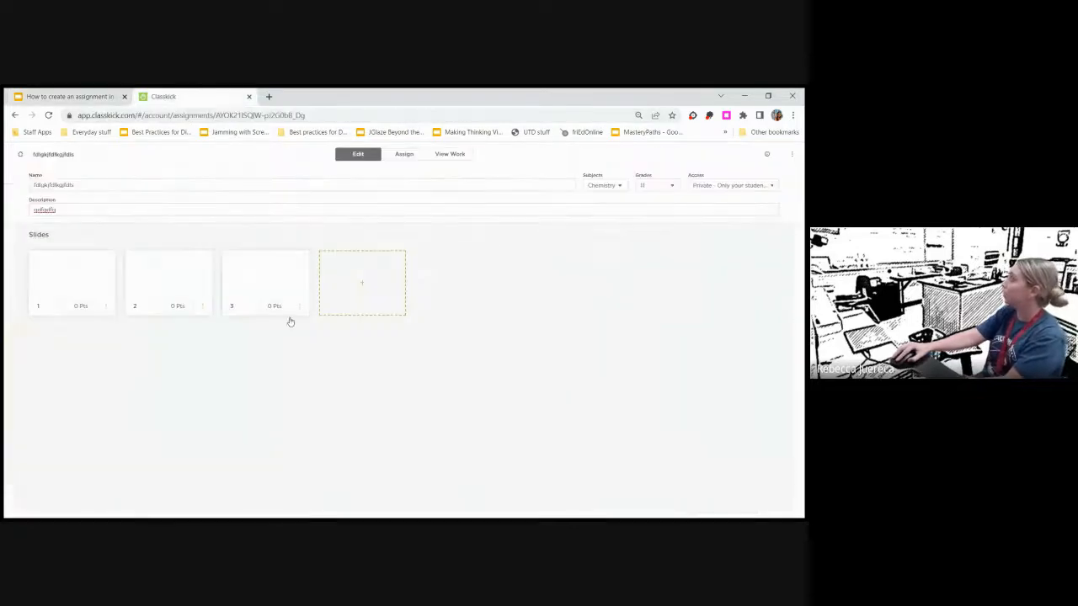
{"action": "left_click", "coordinate": [93, 280]}
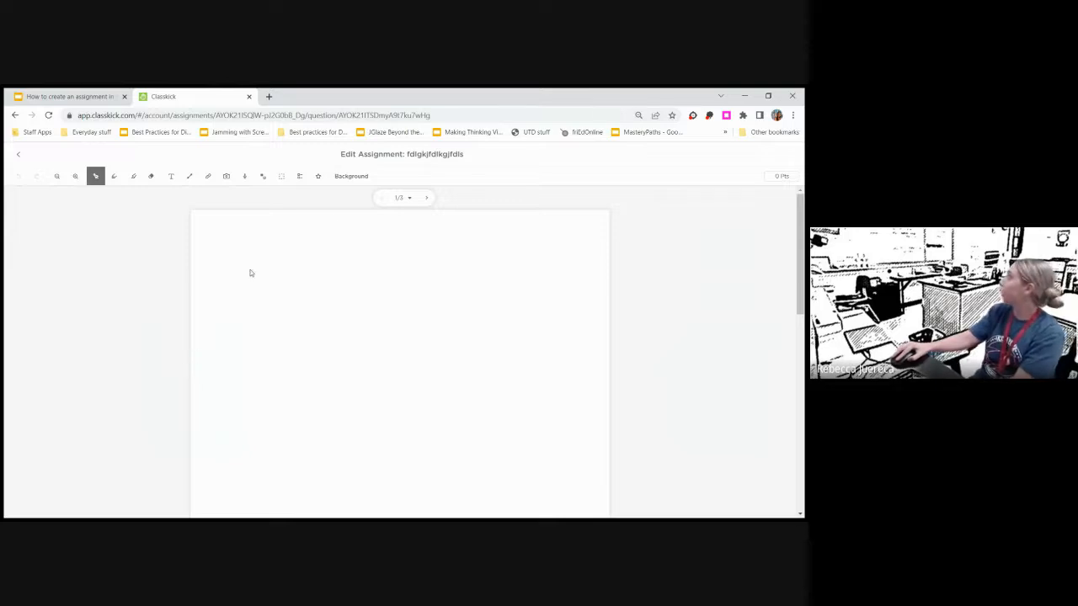
{"action": "left_click", "coordinate": [350, 179]}
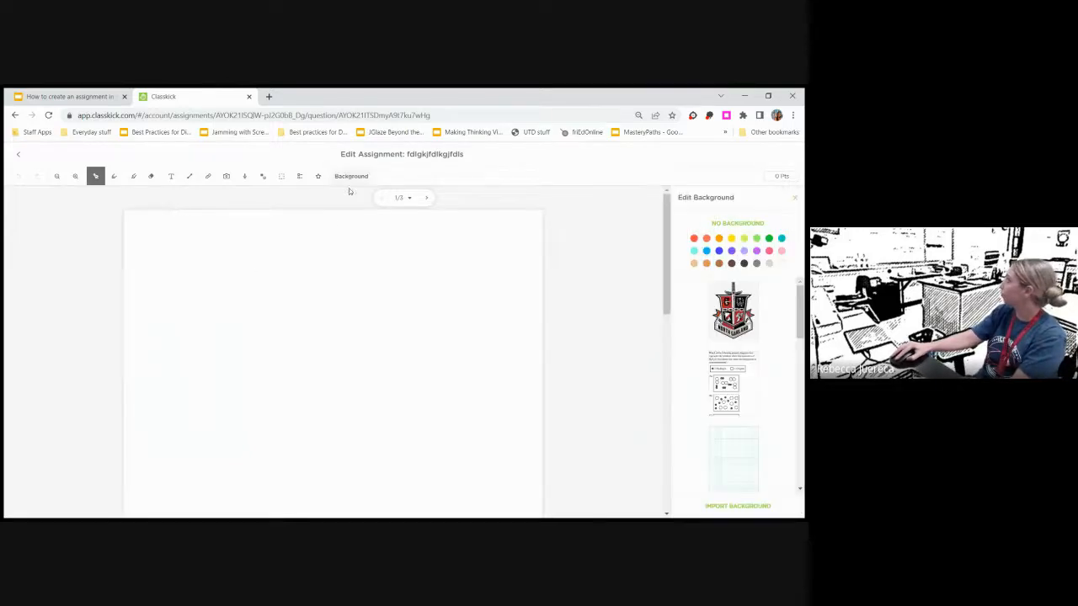
- Try a solid red-orange background and the North Garland crest image on the first slide
{"action": "left_click", "coordinate": [694, 238]}
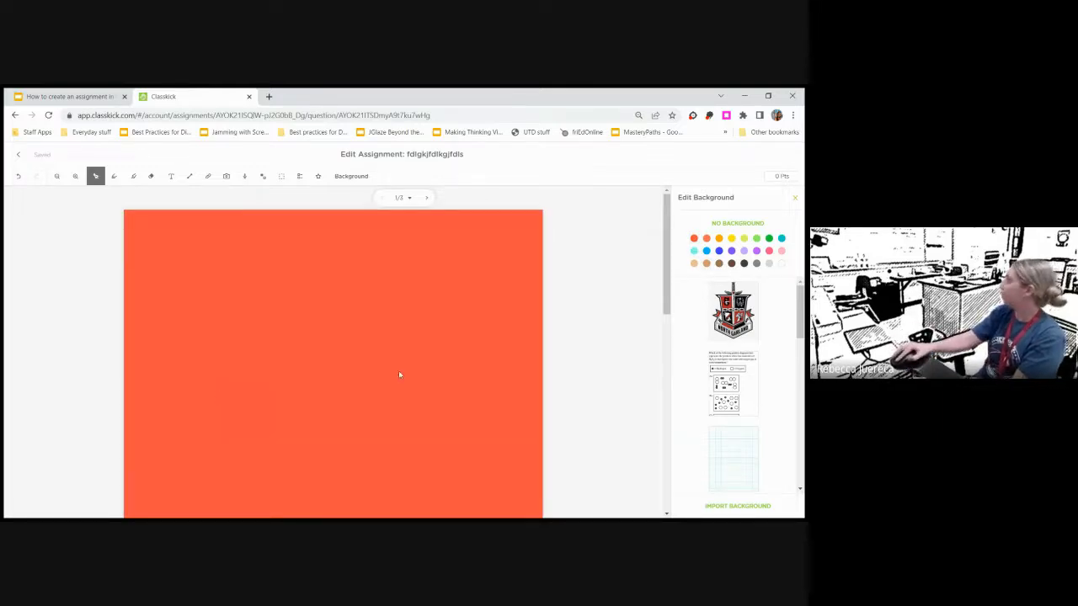
{"action": "scroll", "coordinate": [724, 429], "scroll_direction": "down", "scroll_amount": 1}
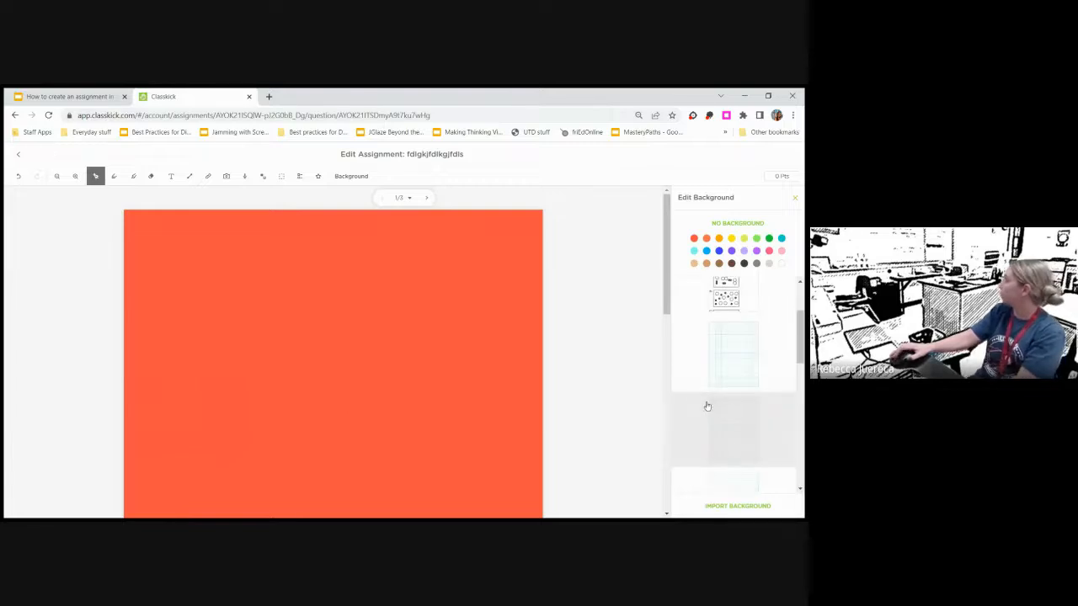
{"action": "scroll", "coordinate": [706, 381], "scroll_direction": "up", "scroll_amount": 1}
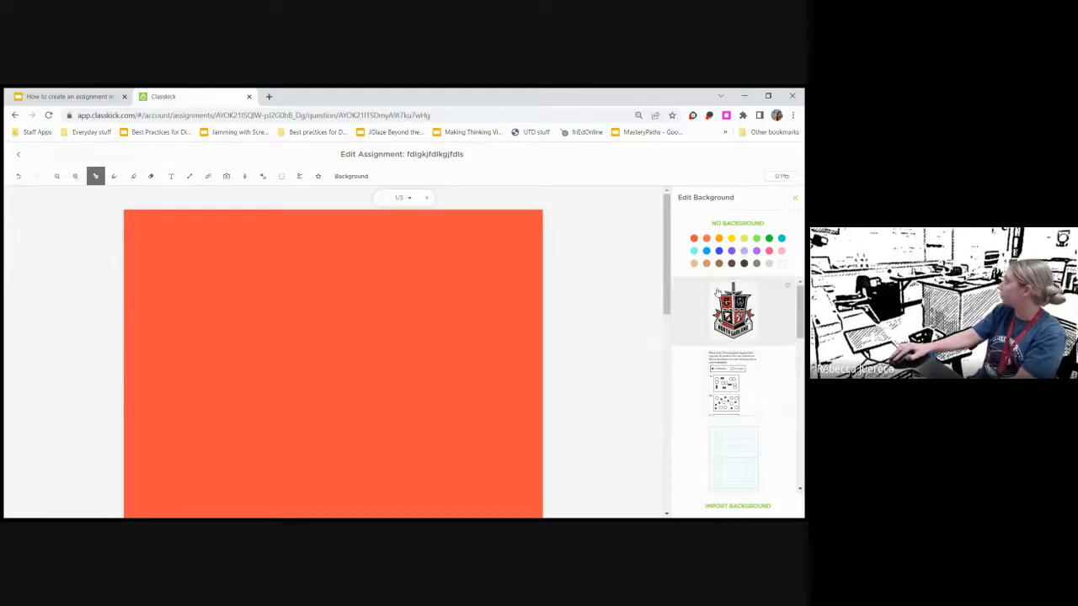
{"action": "left_click", "coordinate": [731, 320]}
{"action": "scroll", "coordinate": [381, 418], "scroll_direction": "down", "scroll_amount": 3}
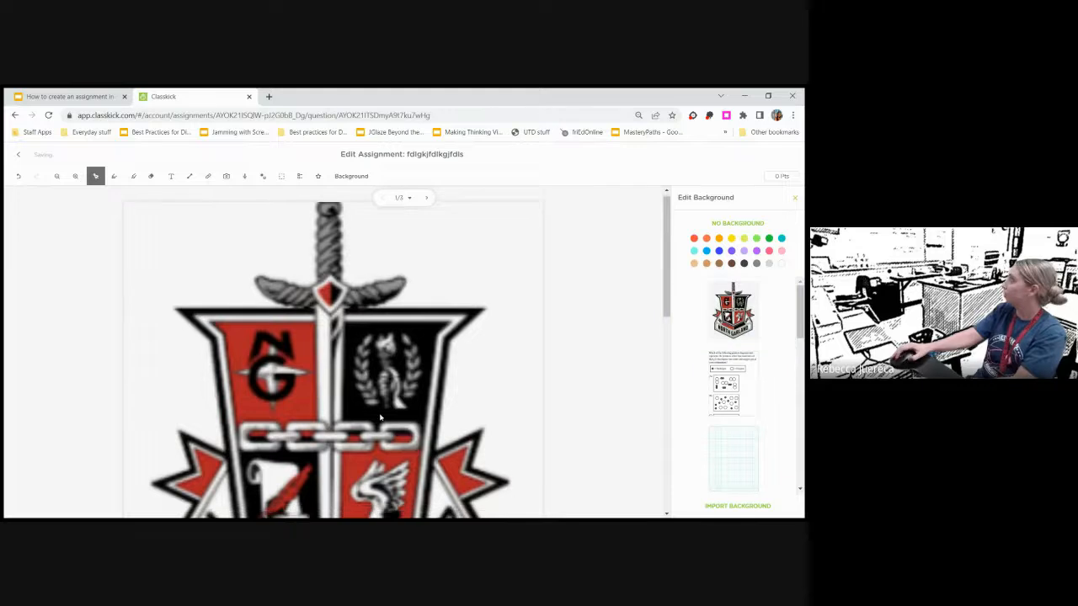
{"action": "scroll", "coordinate": [381, 418], "scroll_direction": "up", "scroll_amount": 3}
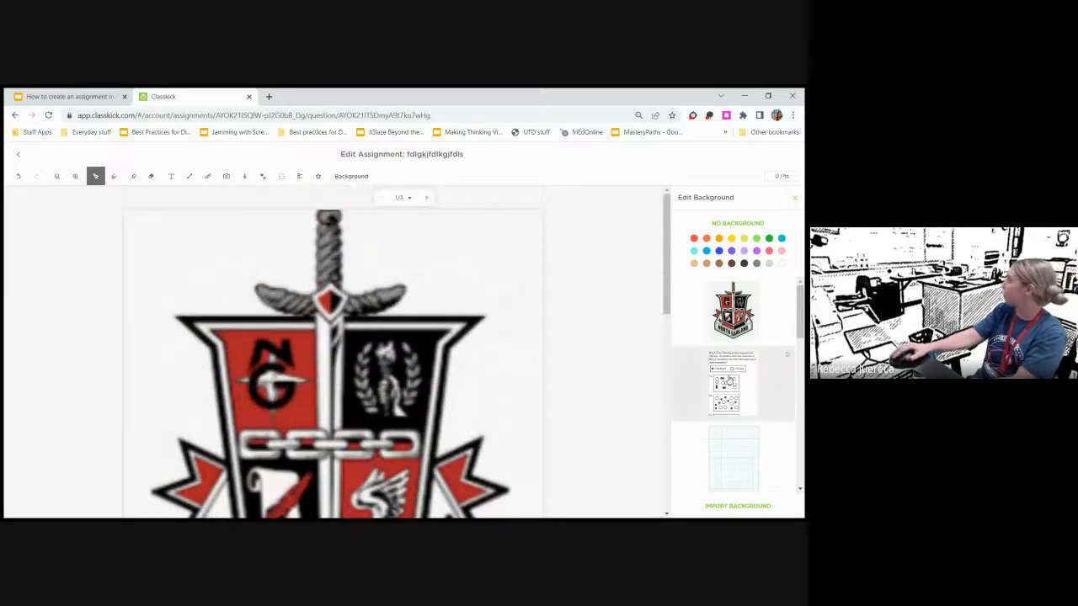
- Try the blue graph-paper and Venn diagram templates as the first slide's background
{"action": "scroll", "coordinate": [731, 425], "scroll_direction": "down", "scroll_amount": 2}
{"action": "left_click", "coordinate": [745, 411]}
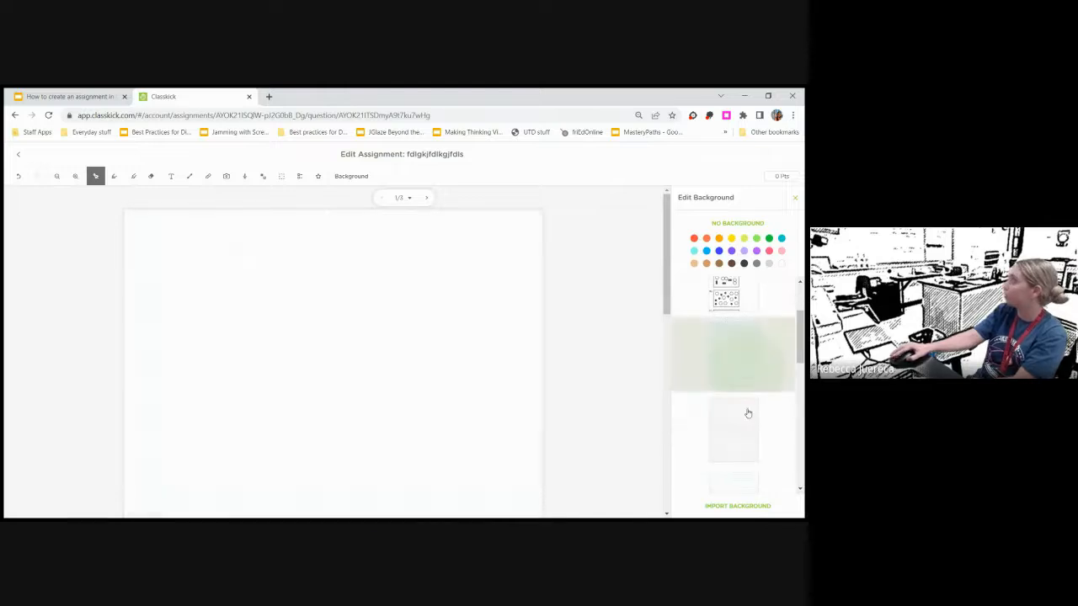
{"action": "scroll", "coordinate": [699, 412], "scroll_direction": "down", "scroll_amount": 1}
{"action": "scroll", "coordinate": [699, 412], "scroll_direction": "down", "scroll_amount": 1}
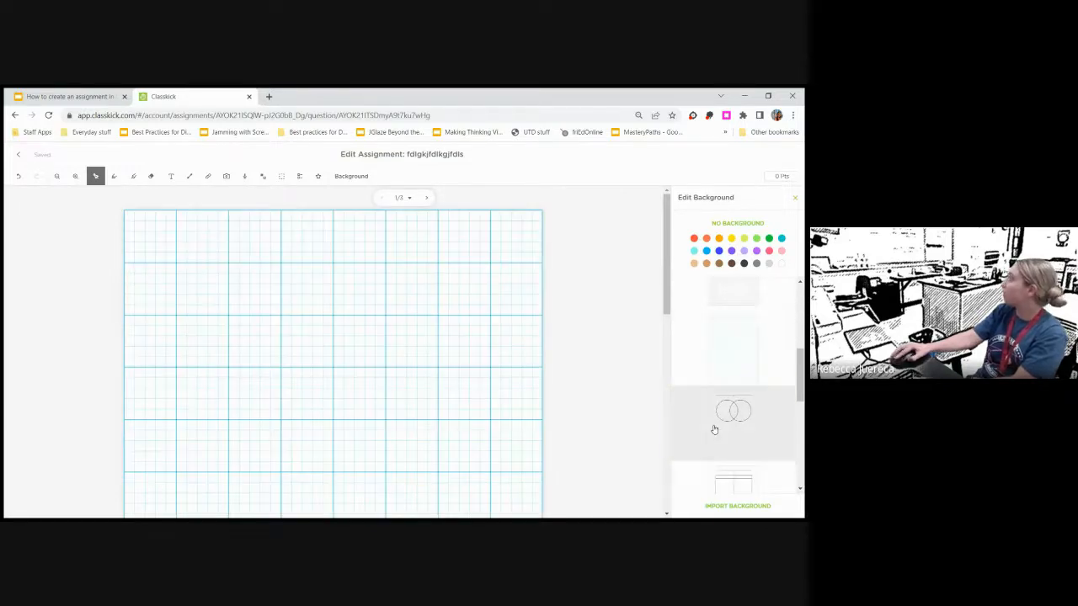
{"action": "left_click", "coordinate": [725, 416]}
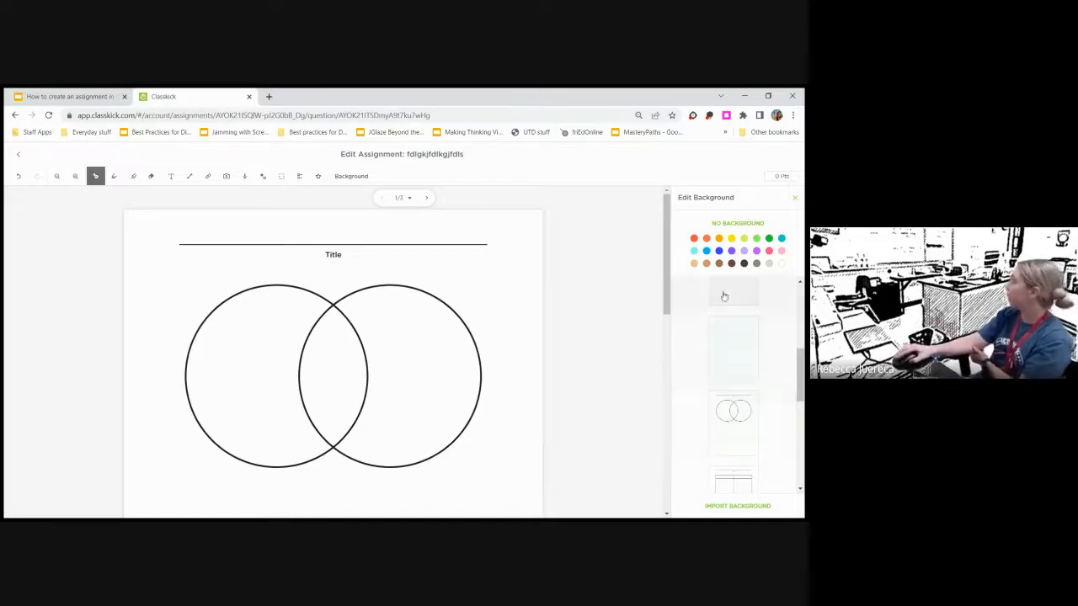
- Try the titled two-column chart template as the first slide's background
{"action": "scroll", "coordinate": [762, 420], "scroll_direction": "down", "scroll_amount": 1}
{"action": "left_click", "coordinate": [770, 457]}
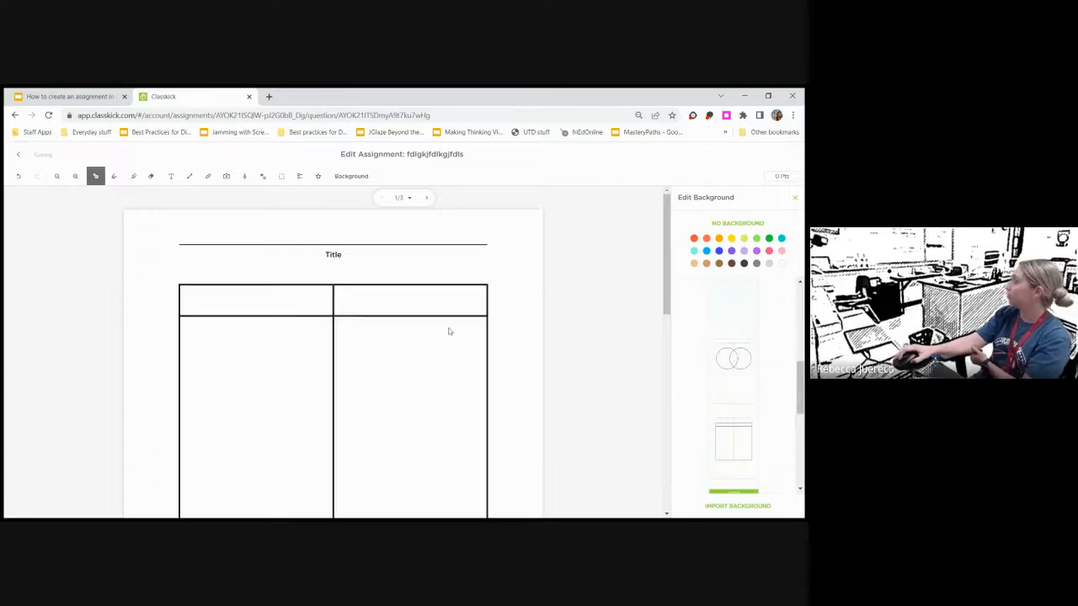
{"action": "scroll", "coordinate": [451, 396], "scroll_direction": "down", "scroll_amount": 3}
{"action": "scroll", "coordinate": [450, 396], "scroll_direction": "up", "scroll_amount": 3}
- Apply the green chevron border template as the first slide's background and close the background options
{"action": "scroll", "coordinate": [746, 421], "scroll_direction": "down", "scroll_amount": 4}
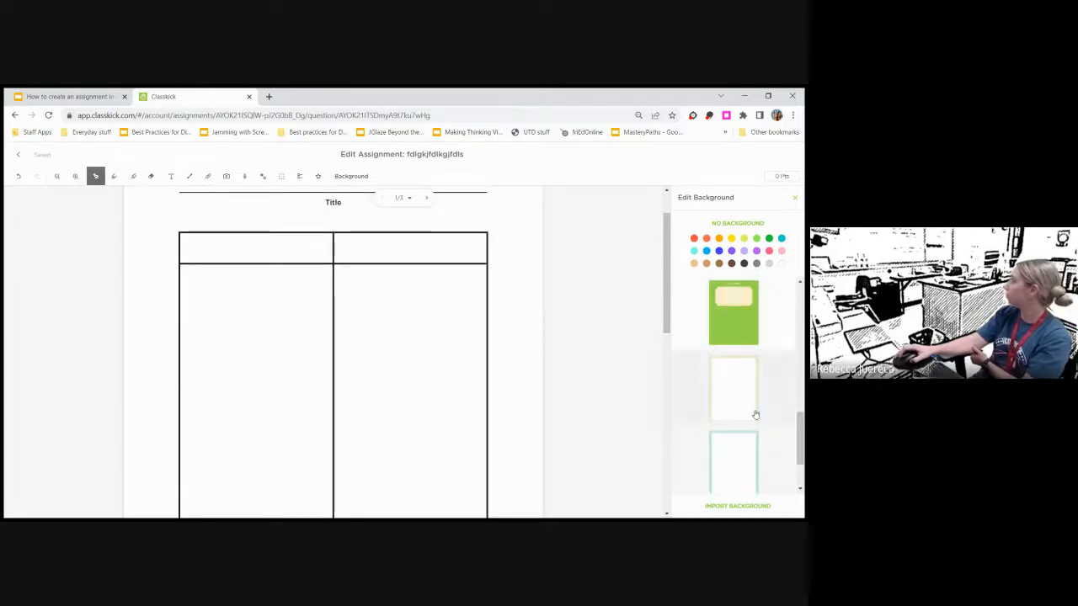
{"action": "left_click", "coordinate": [750, 336]}
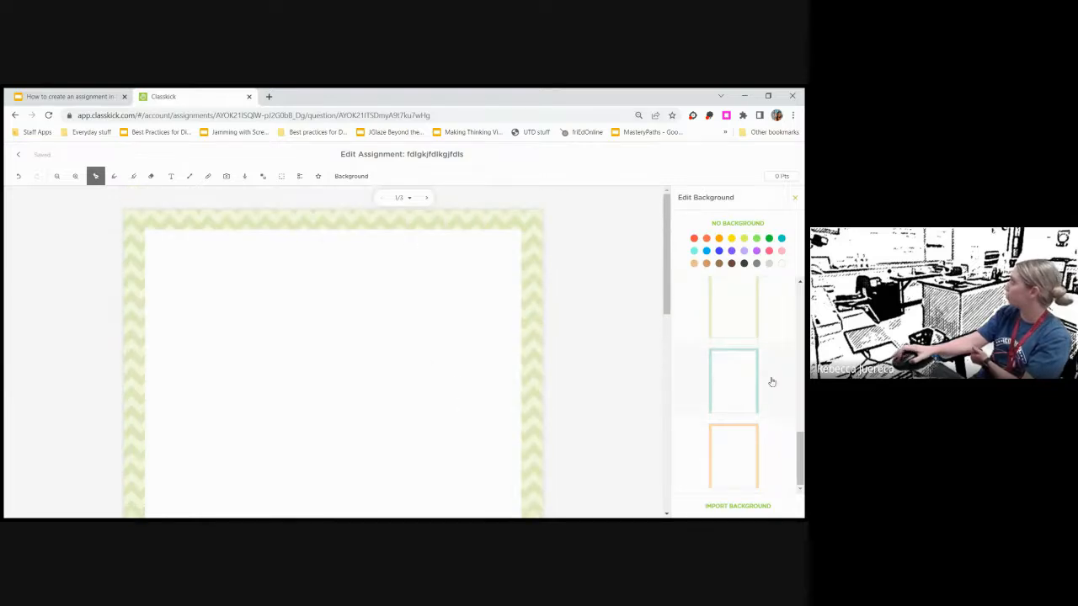
{"action": "scroll", "coordinate": [745, 370], "scroll_direction": "up", "scroll_amount": 5}
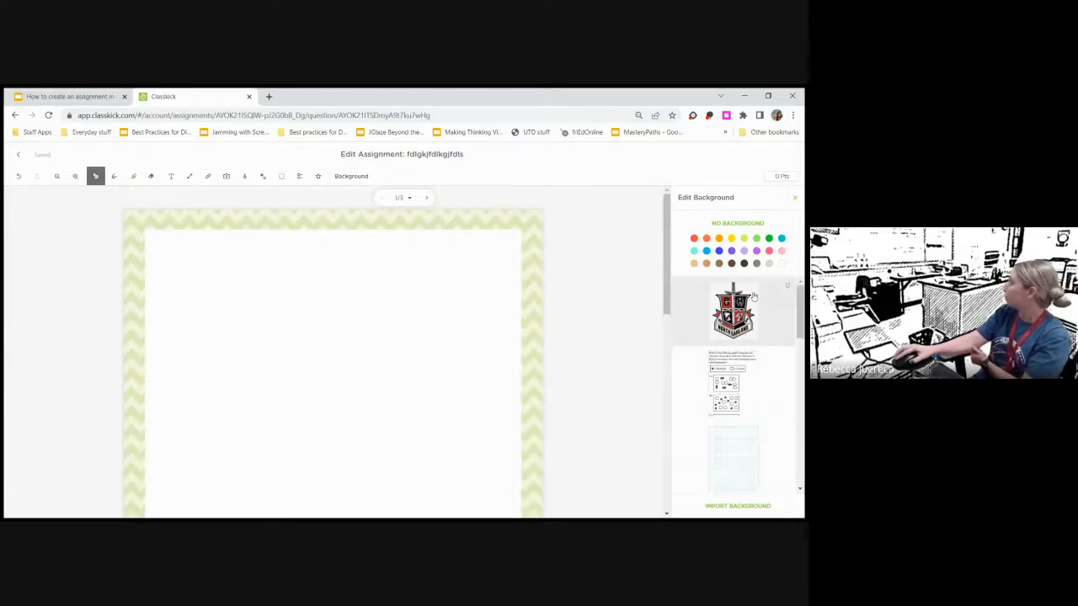
{"action": "scroll", "coordinate": [711, 434], "scroll_direction": "down", "scroll_amount": 5}
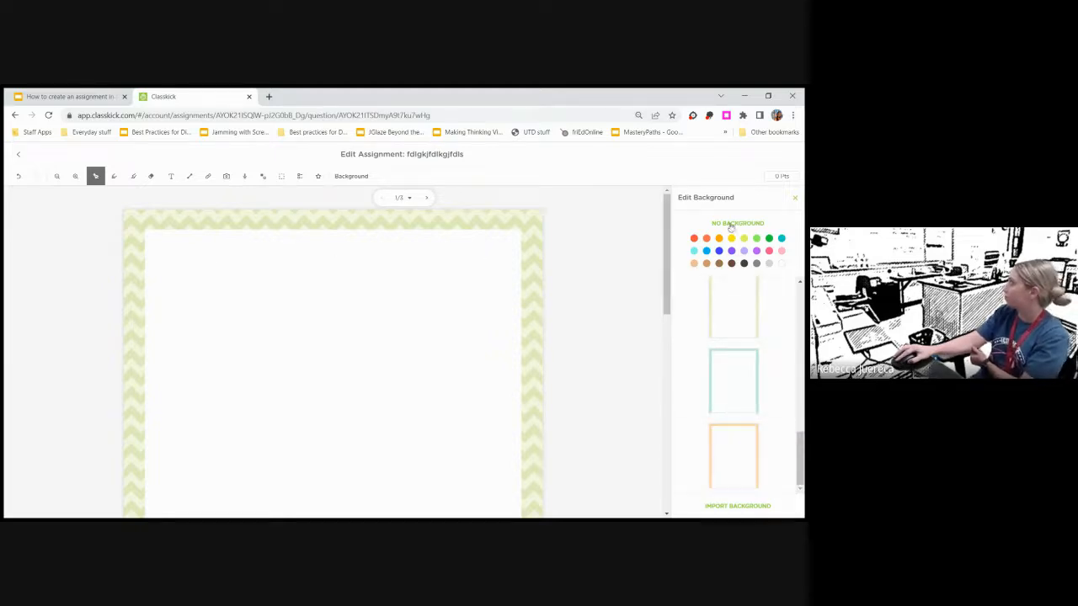
{"action": "left_click", "coordinate": [795, 198]}
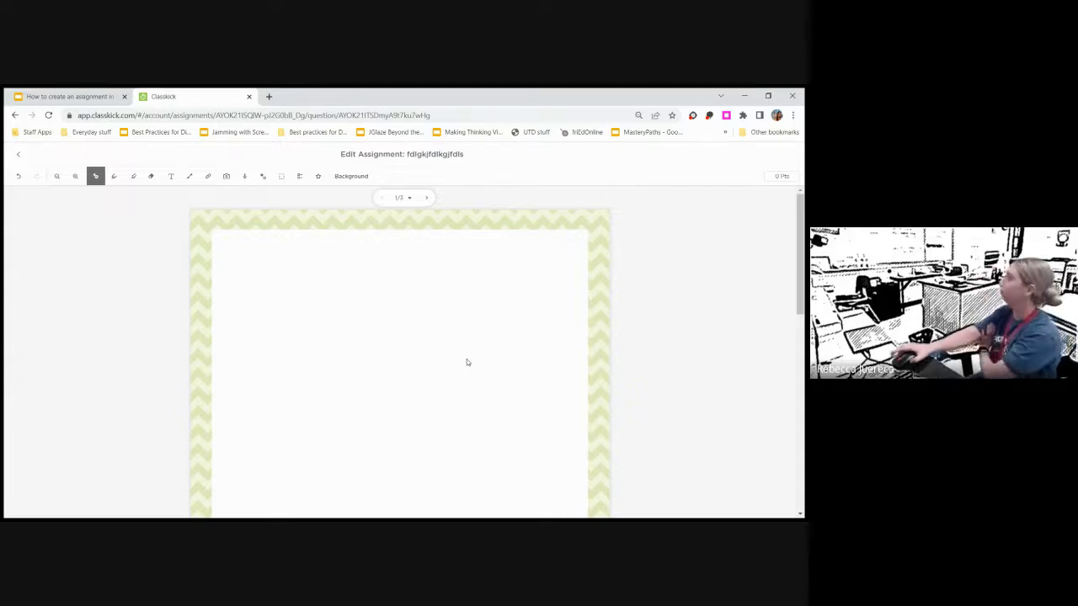
- Review the Step 6 slide on adding text boxes, links and files in the Google Slides guide, and return to Classkick
{"action": "left_click", "coordinate": [52, 97]}
{"action": "left_click", "coordinate": [49, 421]}
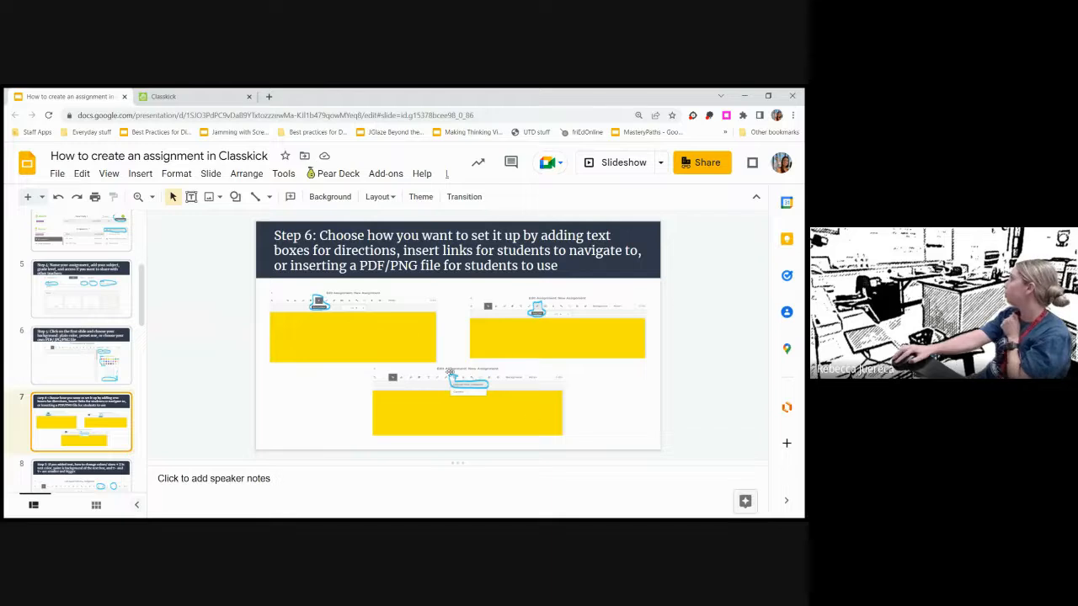
{"action": "left_click", "coordinate": [173, 96]}
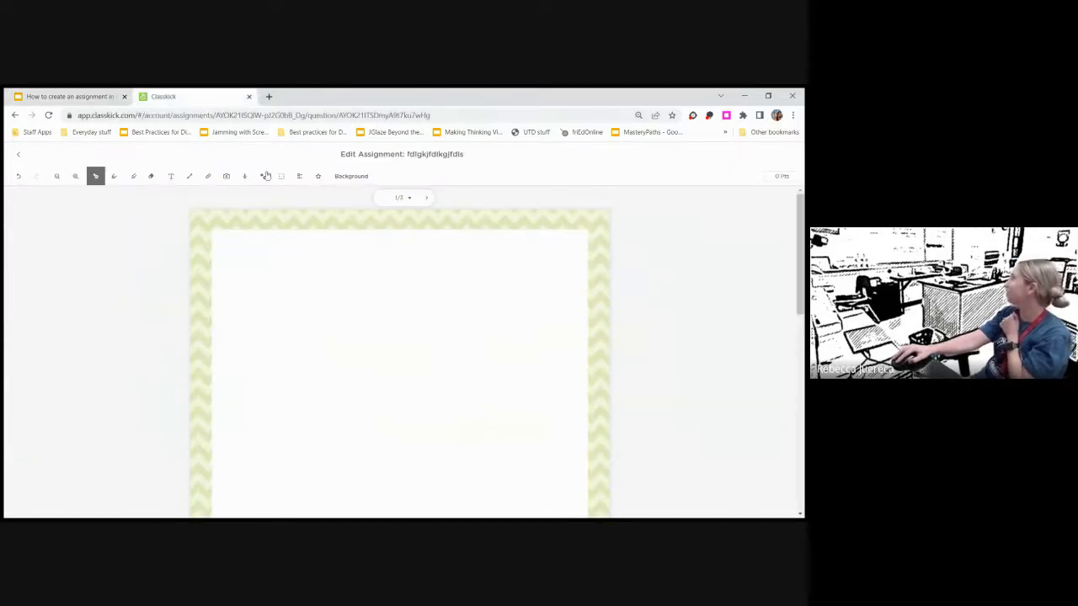
- Add a text box in the upper-left part of the first slide reading "Follow these directions:"
{"action": "left_click", "coordinate": [169, 176]}
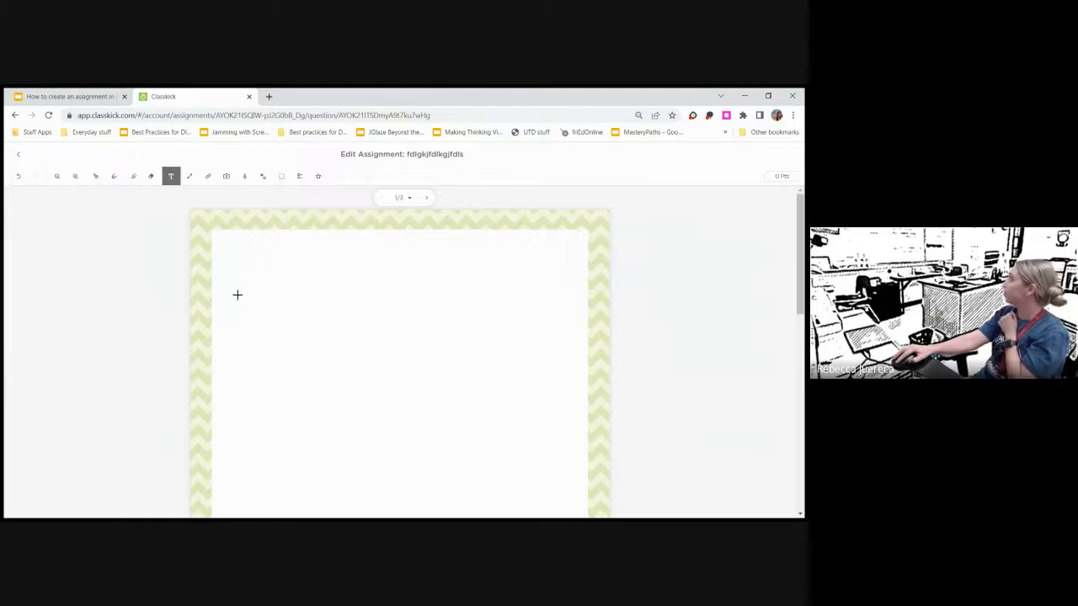
{"action": "left_click", "coordinate": [223, 247]}
{"action": "type", "text": "F"}
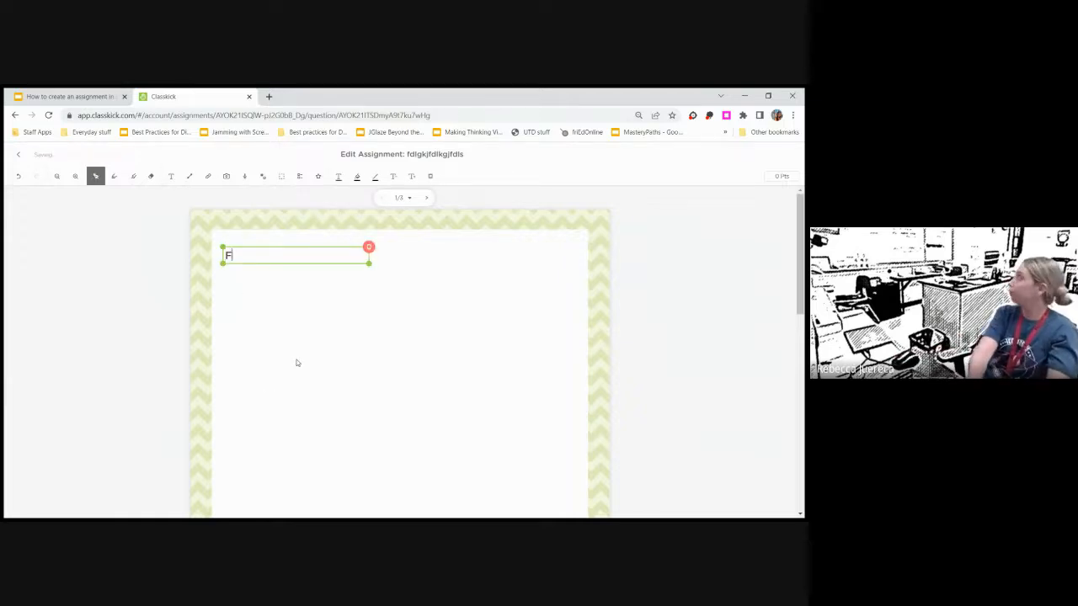
{"action": "type", "text": "ollow these "}
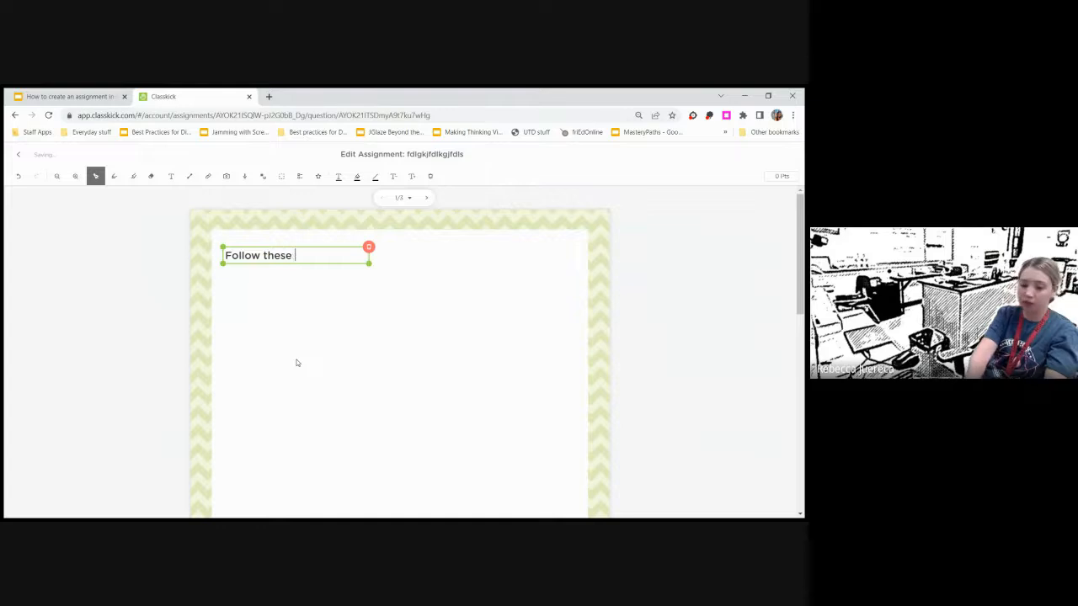
{"action": "type", "text": "directions:"}
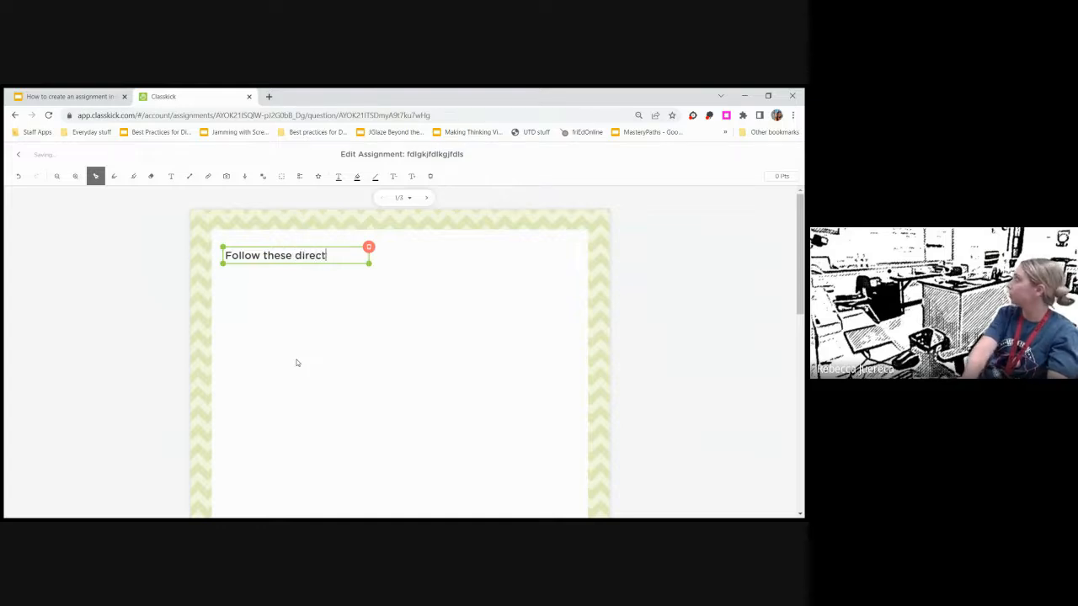
- Add the placeholder lines "kkjdhfkjahdsf" and "lkdsjflksadf" below the directions heading, leaving a blank line between, and deselect the text box
{"action": "key", "text": "Return"}
{"action": "key", "text": "Return"}
{"action": "type", "text": "kkjdhfkjahdsf"}
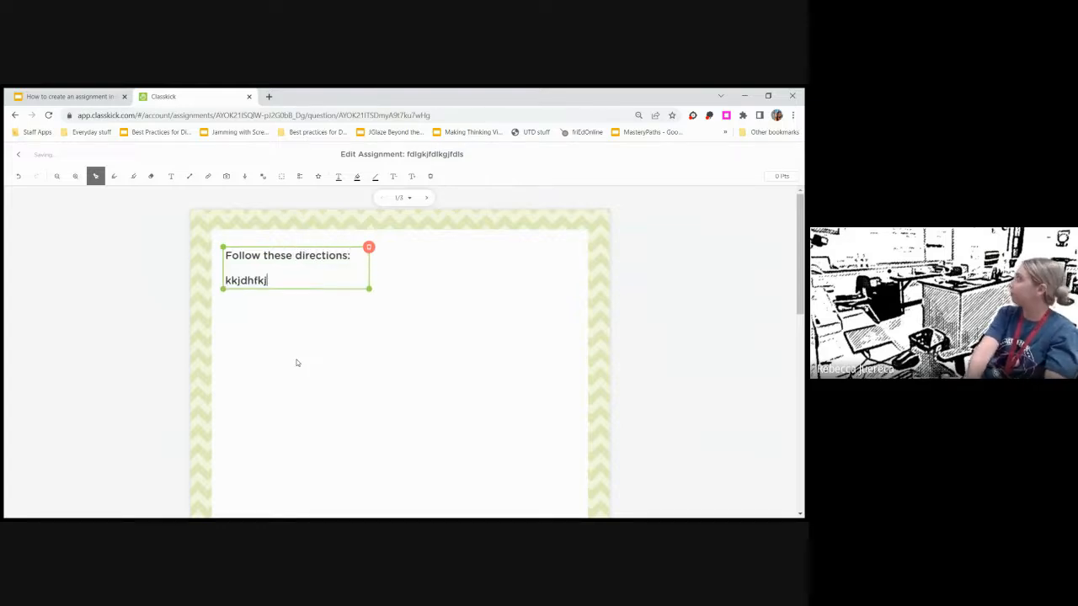
{"action": "key", "text": "Return"}
{"action": "type", "text": "lkdsjflksadf"}
{"action": "key", "text": "Return"}
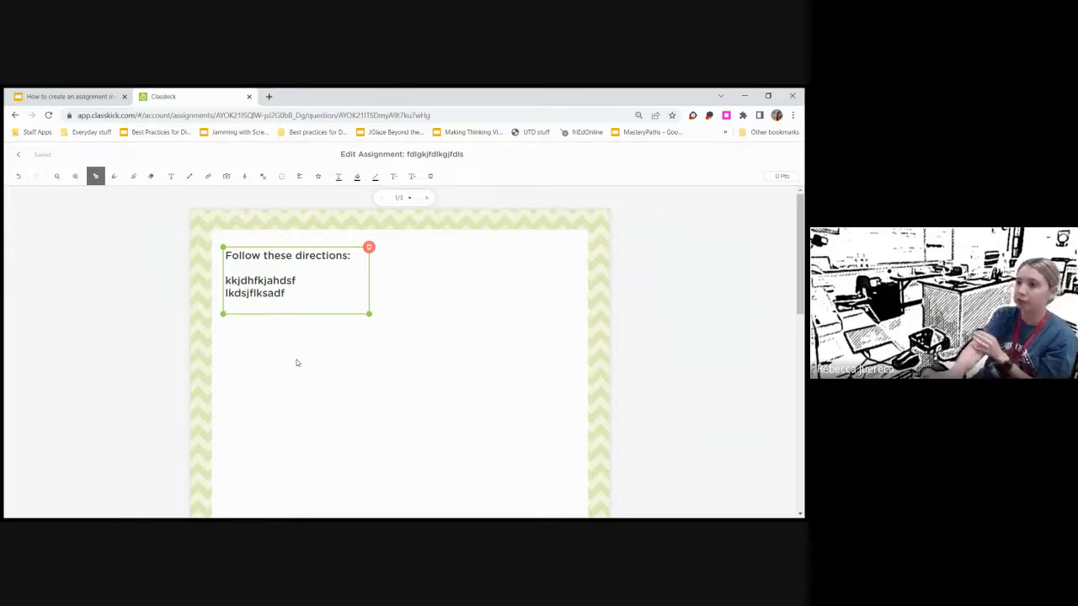
{"action": "key", "text": "BackSpace"}
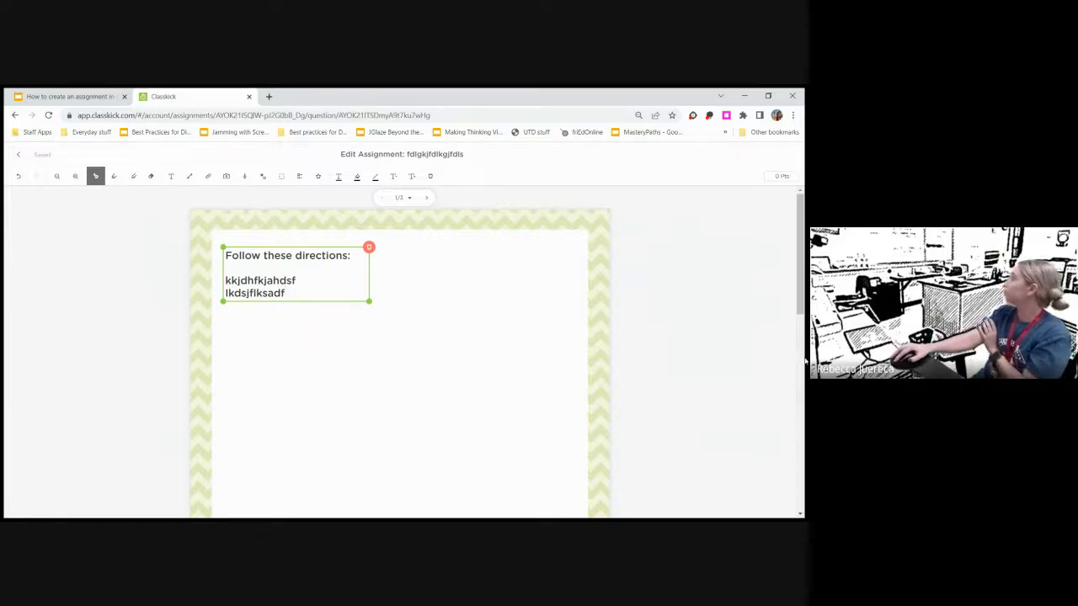
{"action": "left_click", "coordinate": [438, 351]}
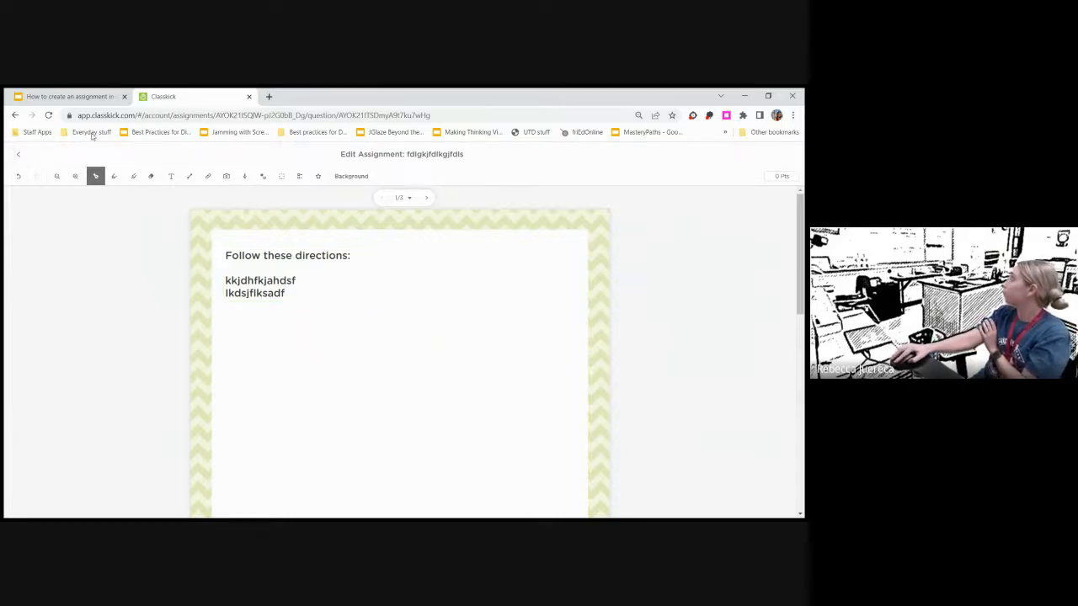
- Glance back at the Step 6 slide in the Google Slides guide, and open the URL or video link form in Classkick
{"action": "left_click", "coordinate": [72, 96]}
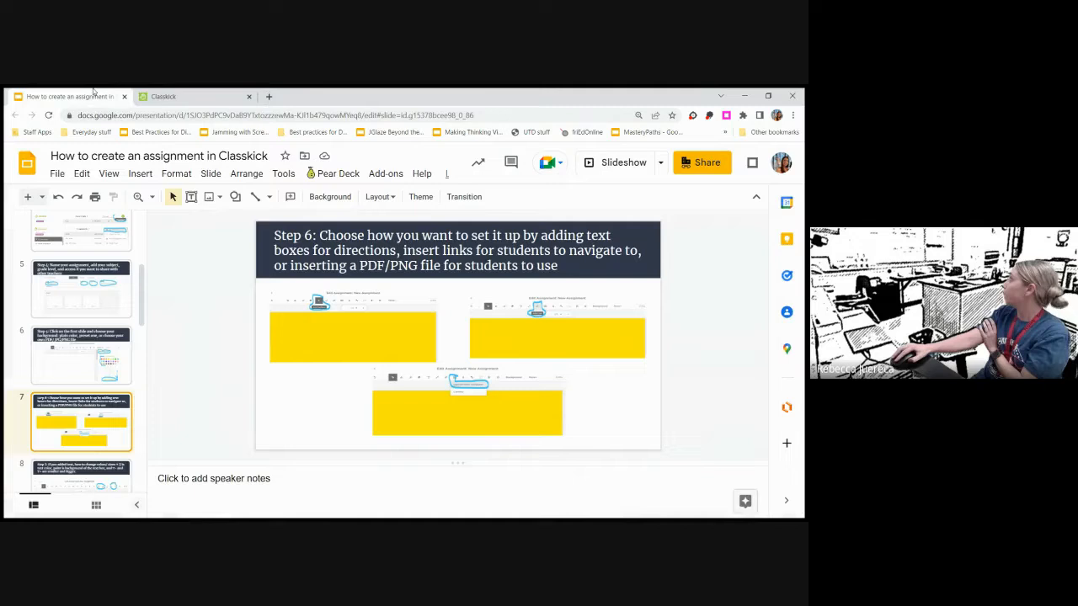
{"action": "left_click", "coordinate": [183, 99]}
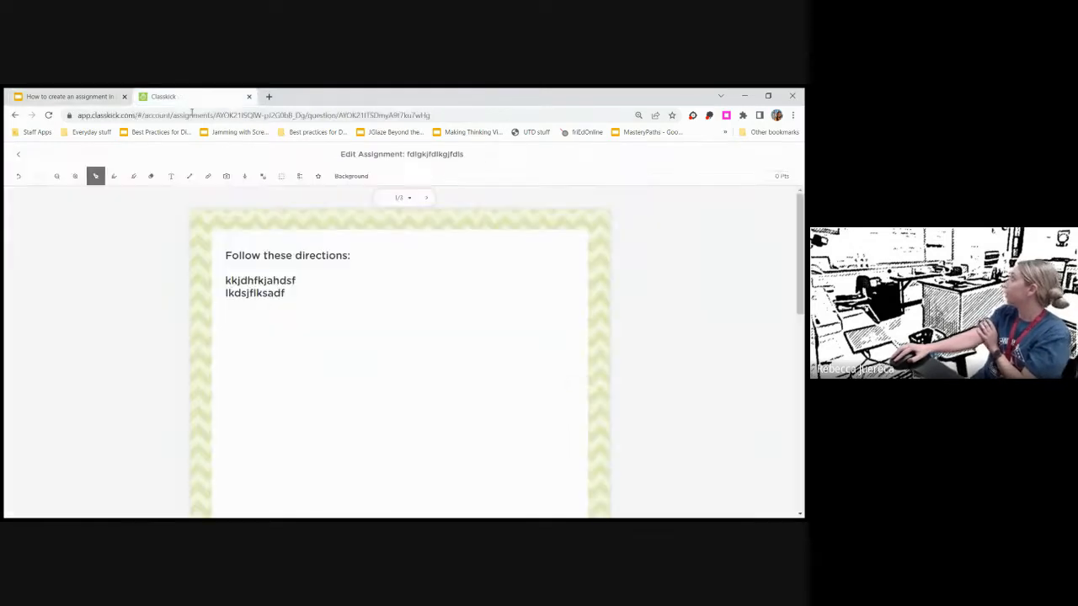
{"action": "left_click", "coordinate": [207, 177]}
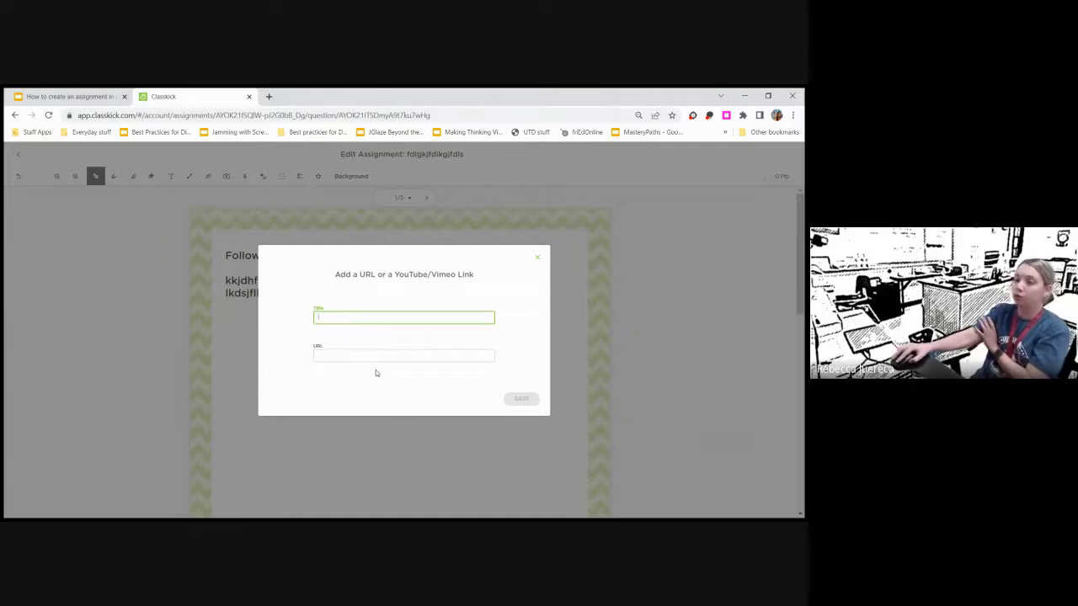
{"action": "left_click", "coordinate": [236, 359]}
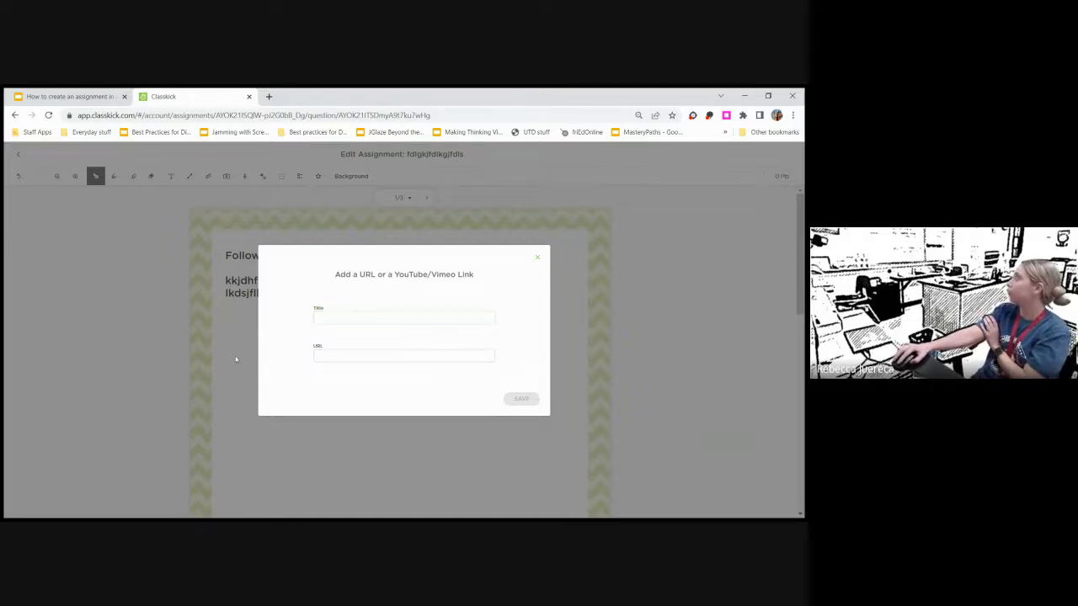
- Open YouTube in a new browser tab and search for "electron configuration"
{"action": "left_click", "coordinate": [269, 97]}
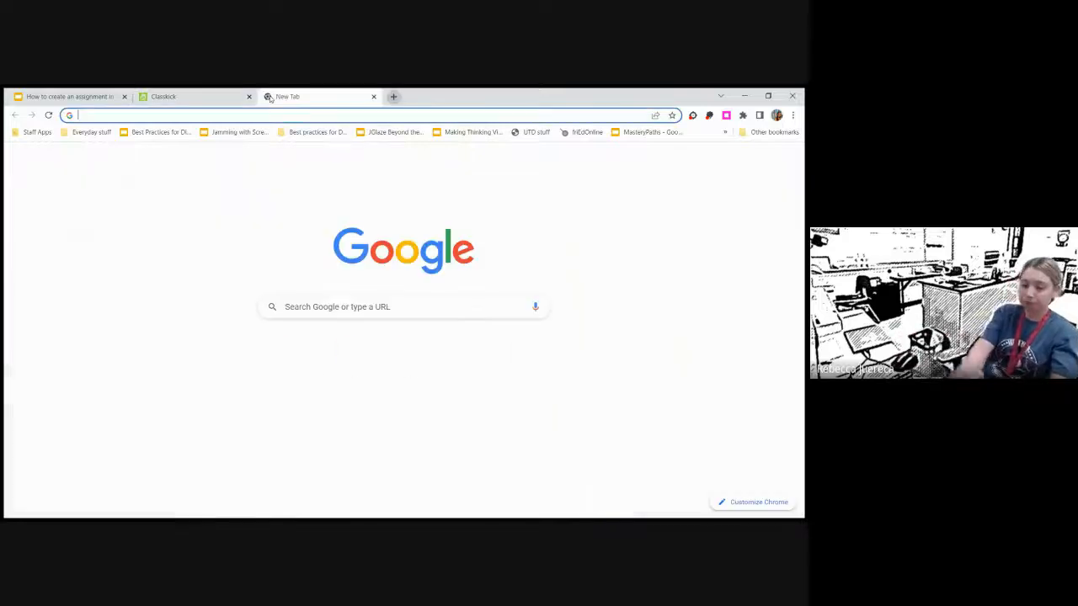
{"action": "type", "text": "youtube"}
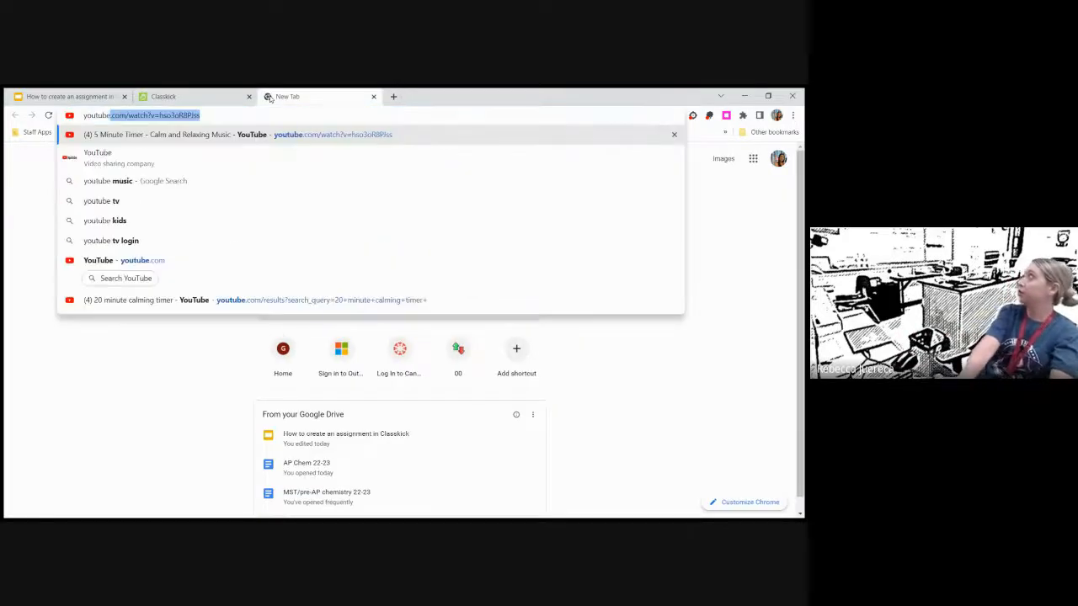
{"action": "key", "text": "Return"}
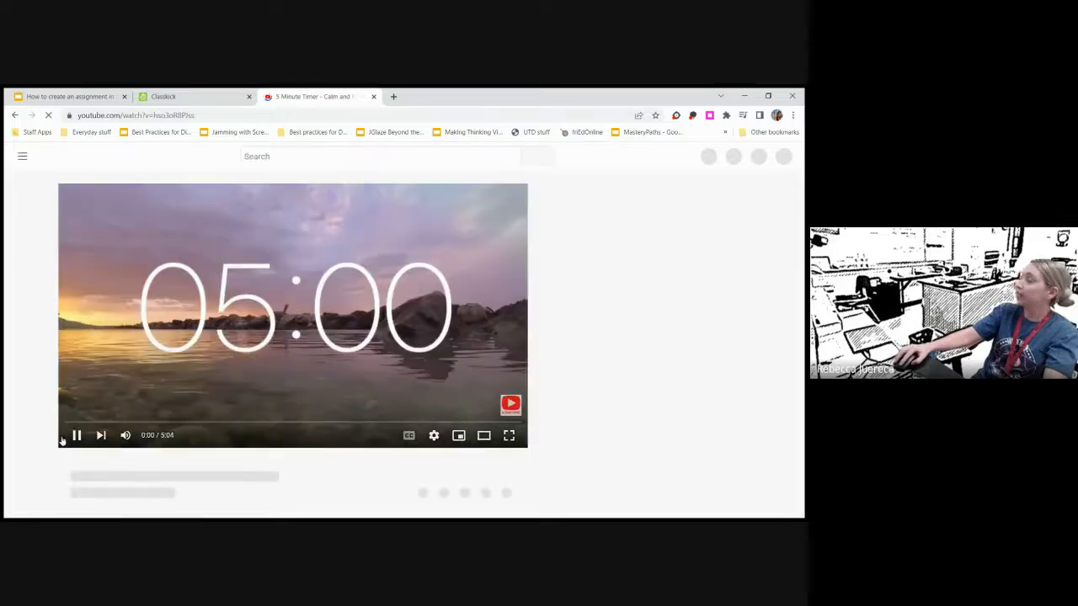
{"action": "left_click", "coordinate": [249, 158]}
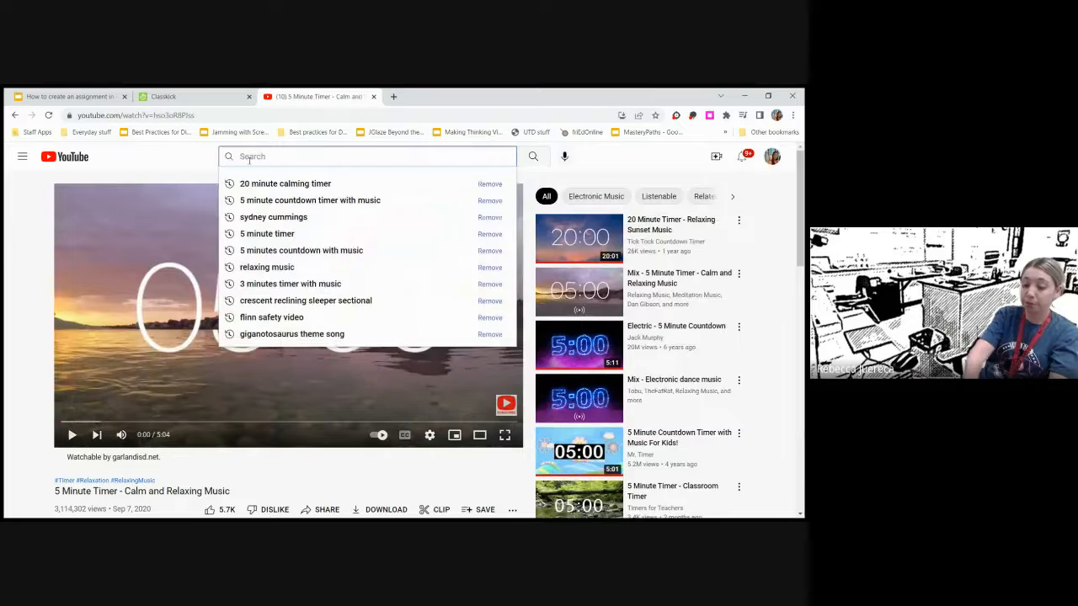
{"action": "type", "text": "electron"}
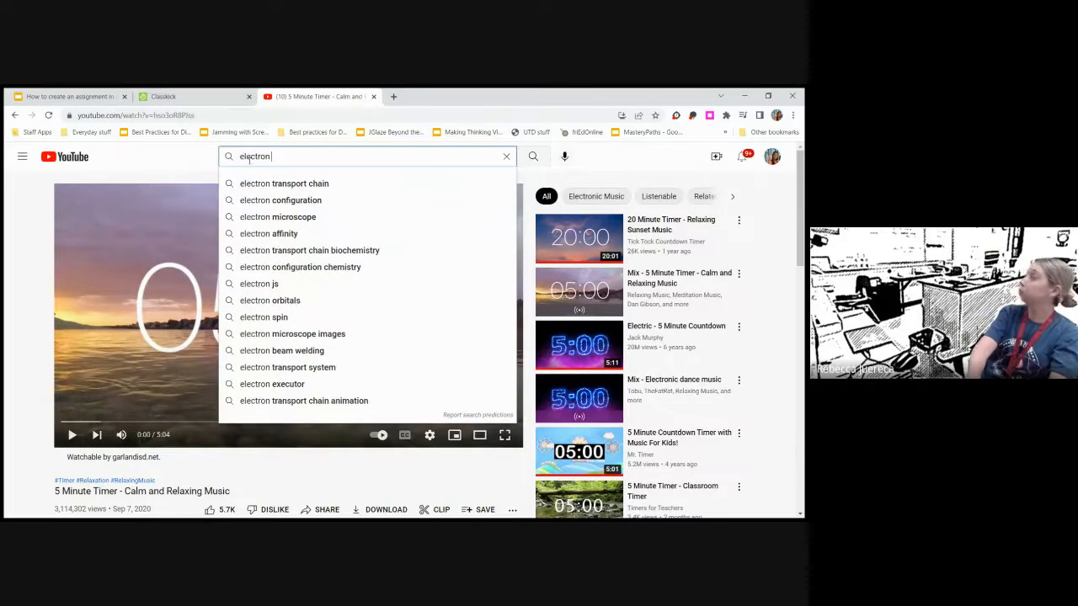
{"action": "type", "text": " conf"}
{"action": "key", "text": "Down"}
{"action": "key", "text": "Return"}
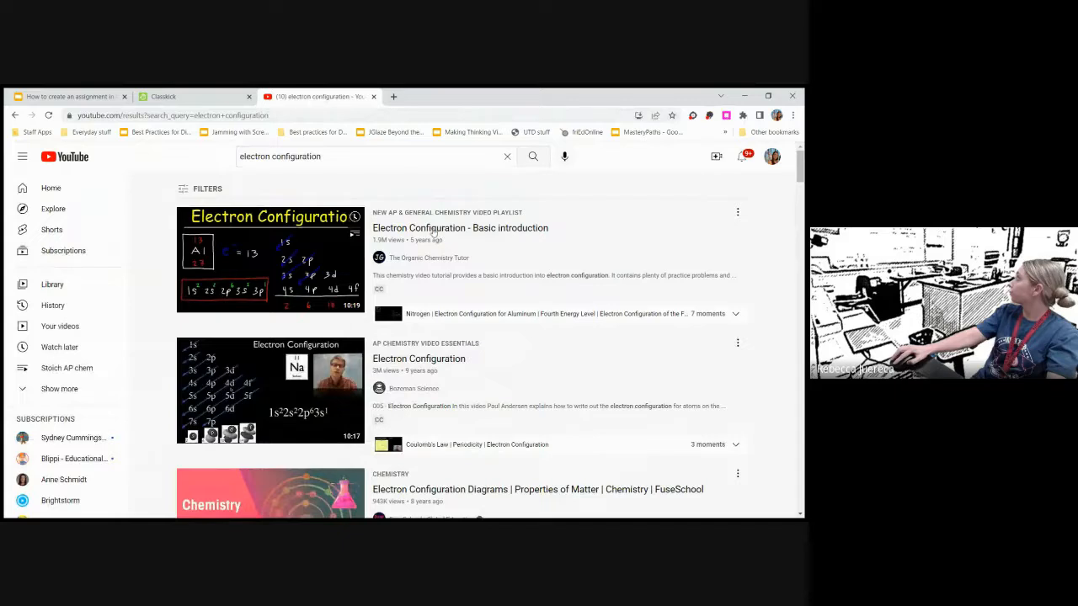
- Open the video "Electron Configuration - Basic introduction", copy its web address, and return to Classkick
{"action": "left_click", "coordinate": [434, 239]}
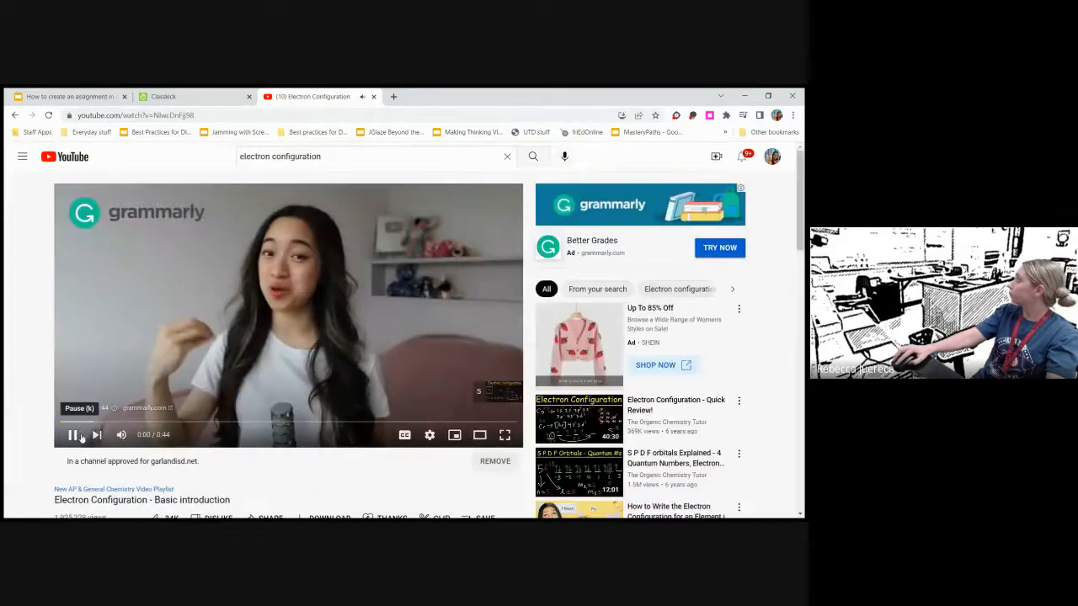
{"action": "left_click", "coordinate": [178, 115]}
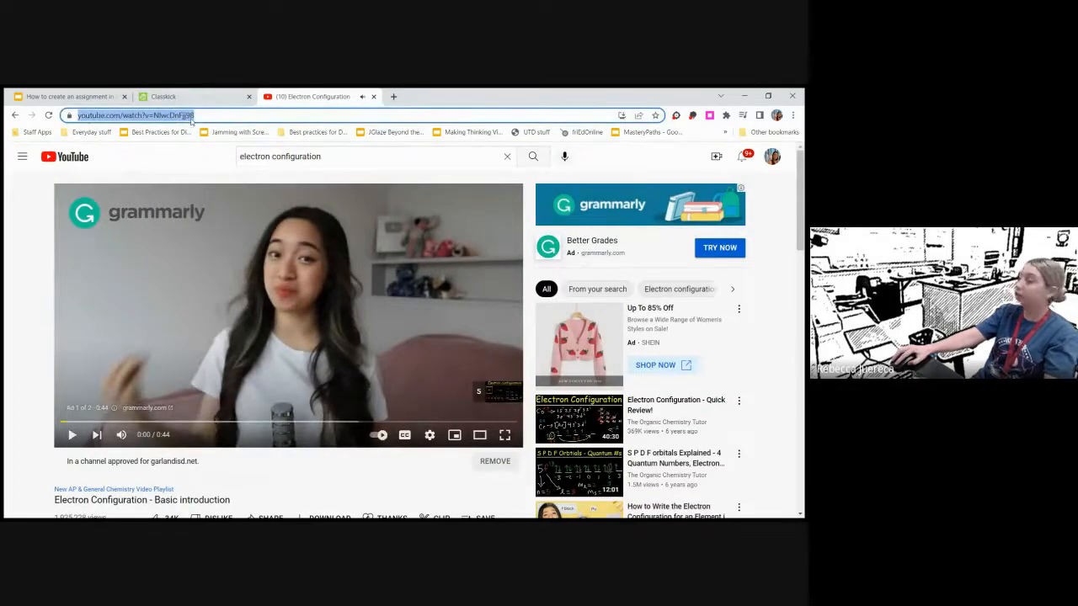
{"action": "left_click", "coordinate": [189, 98]}
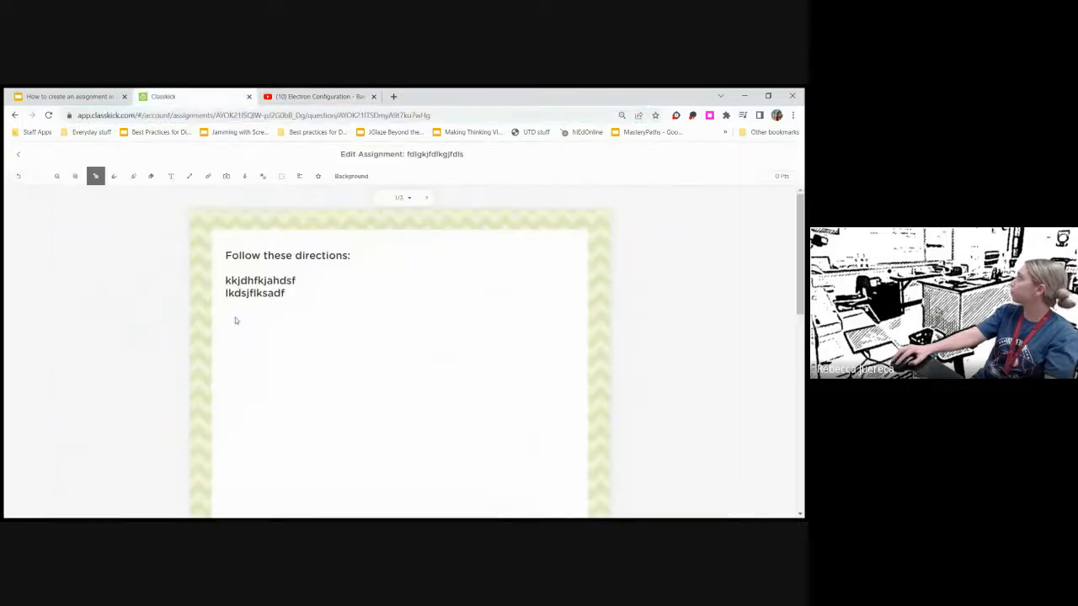
- Add a link to the slide with the copied YouTube address and the title "Electron configuration video"
{"action": "left_click", "coordinate": [208, 177]}
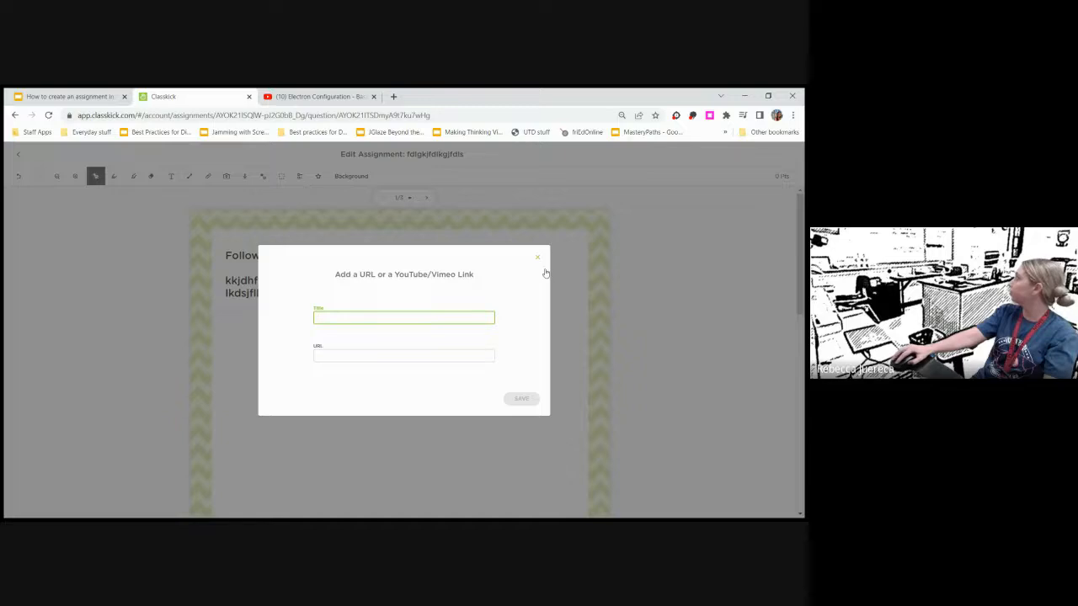
{"action": "left_click", "coordinate": [372, 352]}
{"action": "left_click", "coordinate": [369, 352]}
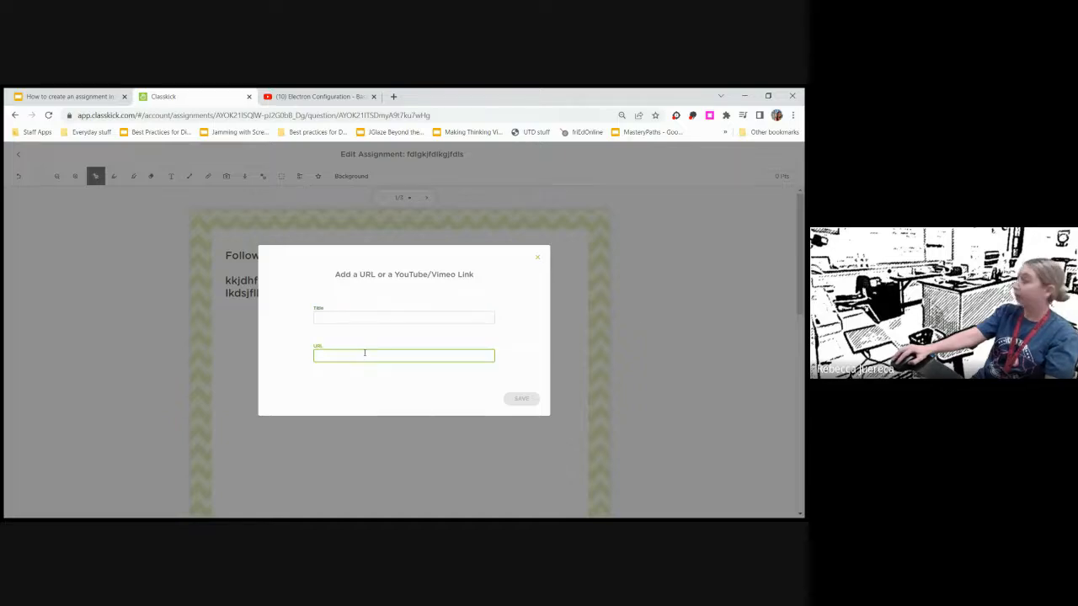
{"action": "type", "text": "https://www.youtube.com/watch?v=NIwcDnFjj98"}
{"action": "left_click", "coordinate": [356, 318]}
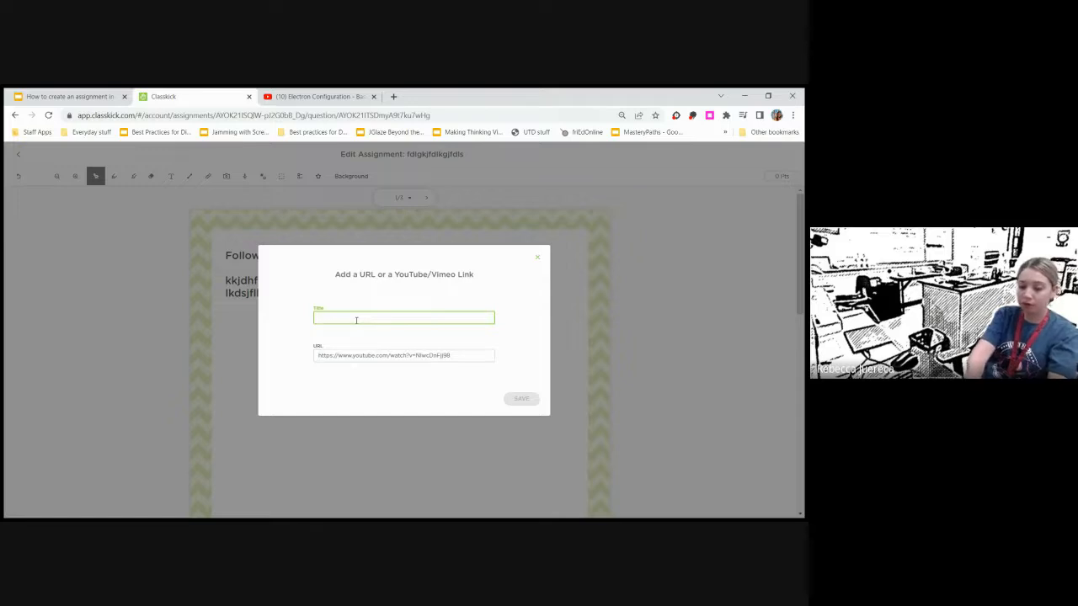
{"action": "type", "text": "Electron config"}
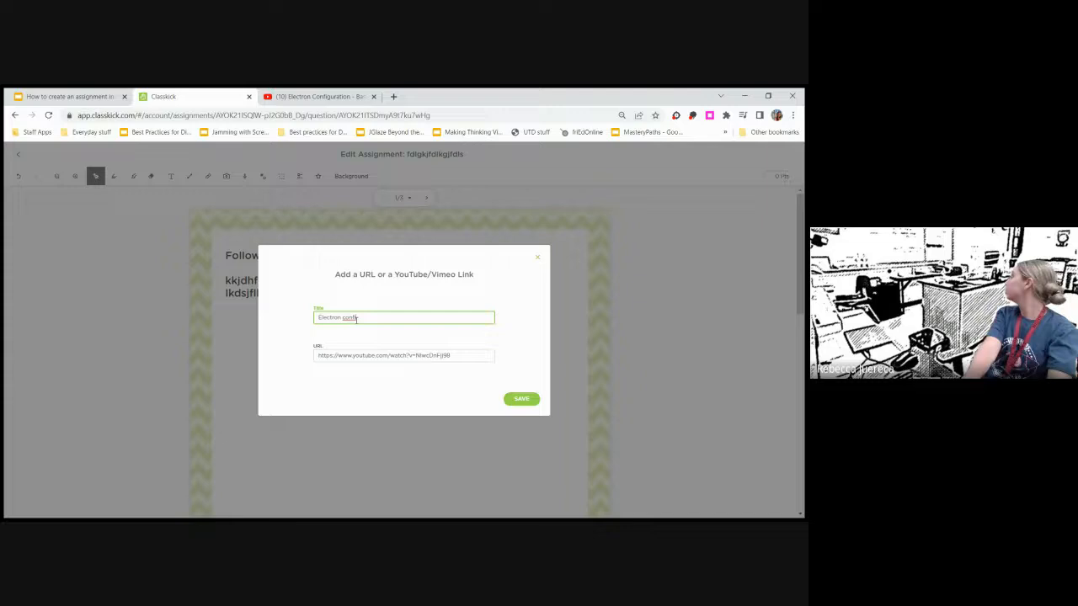
{"action": "key", "text": "BackSpace"}
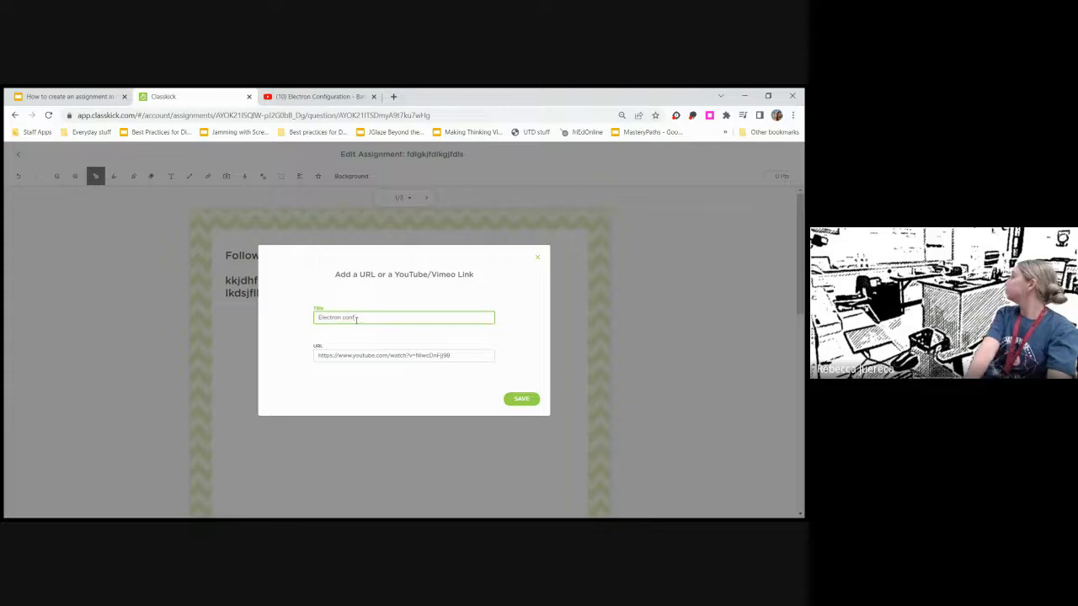
{"action": "type", "text": "igurati"}
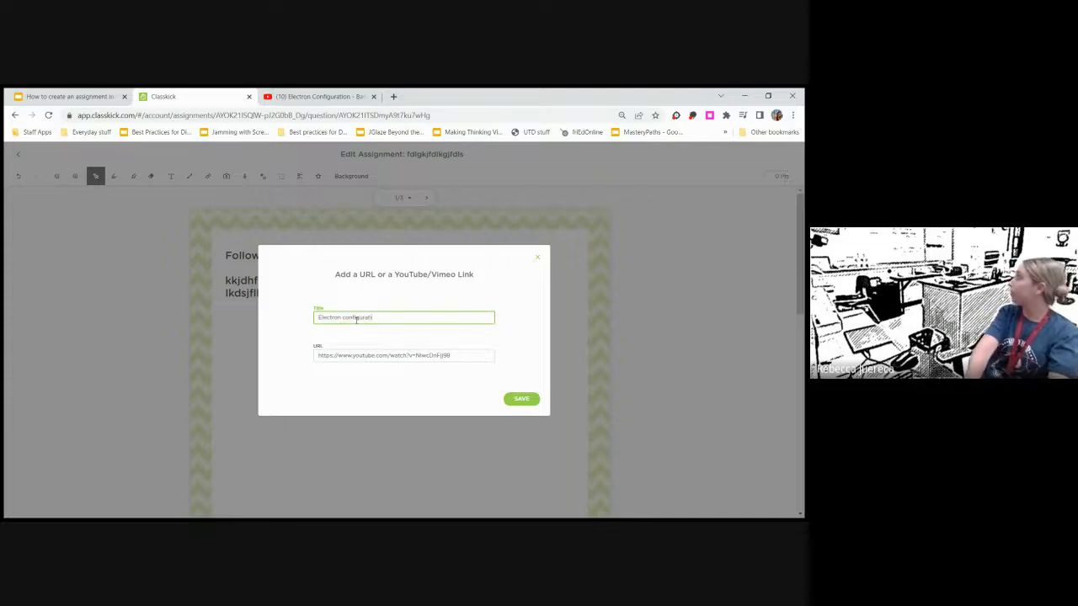
{"action": "type", "text": "on video"}
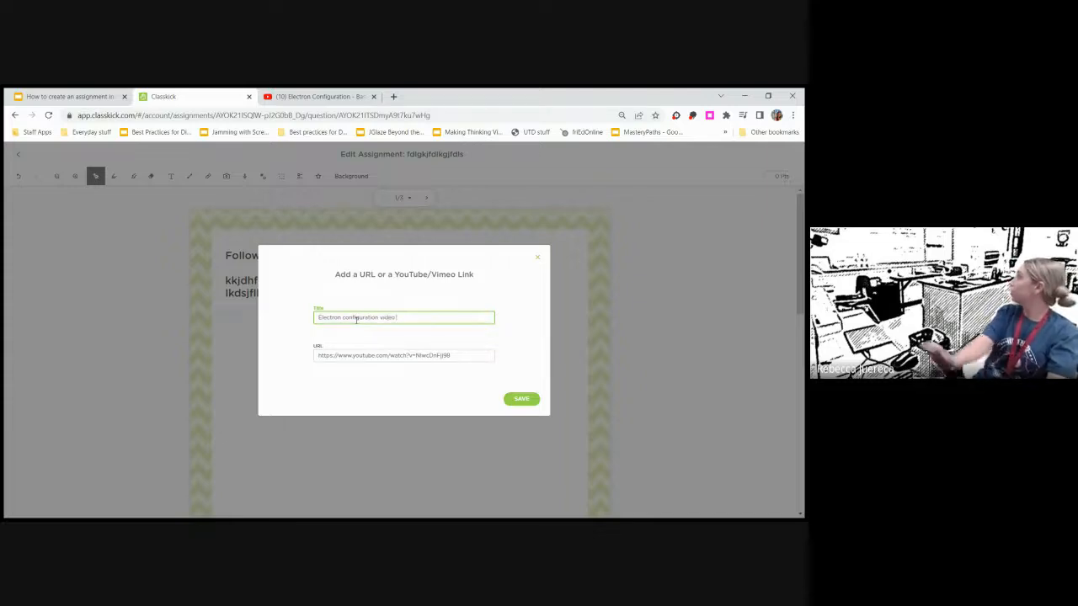
{"action": "key", "text": "Return"}
- Replace the placeholder lines in the directions text box with "1. Watch this video"
{"action": "left_click_drag", "start_coordinate": [270, 262], "coordinate": [221, 268]}
{"action": "left_click", "coordinate": [285, 293]}
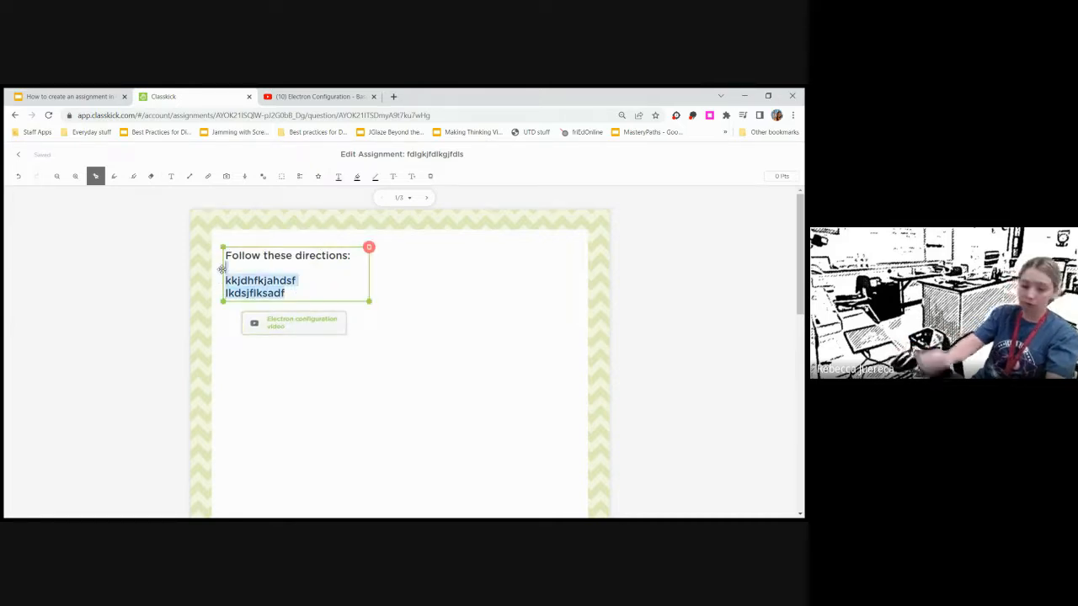
{"action": "key", "text": "BackSpace"}
{"action": "type", "text": "1. "}
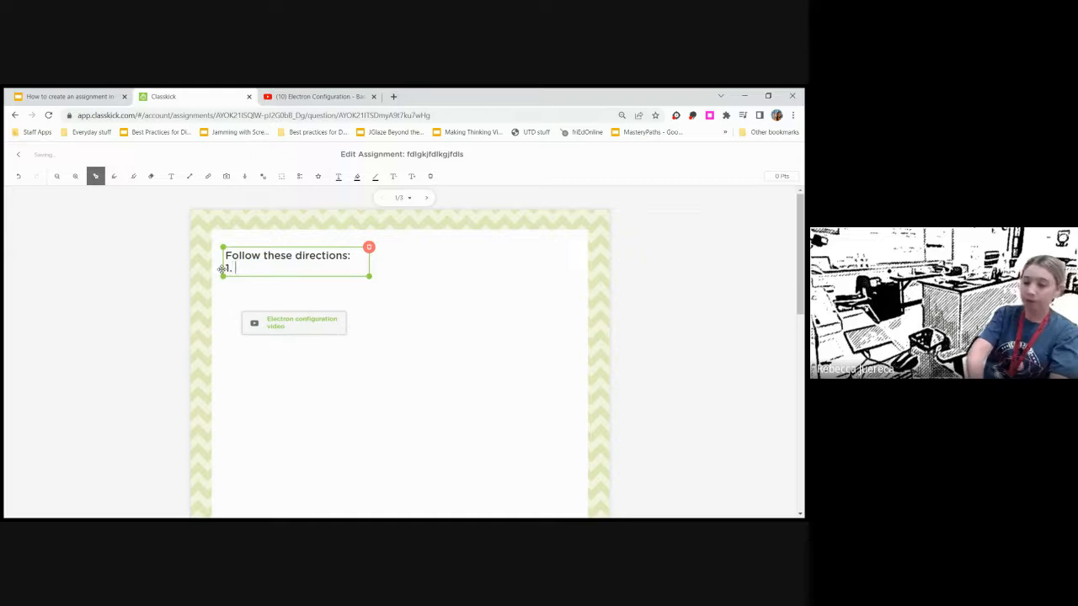
{"action": "type", "text": "Watch this vid3e"}
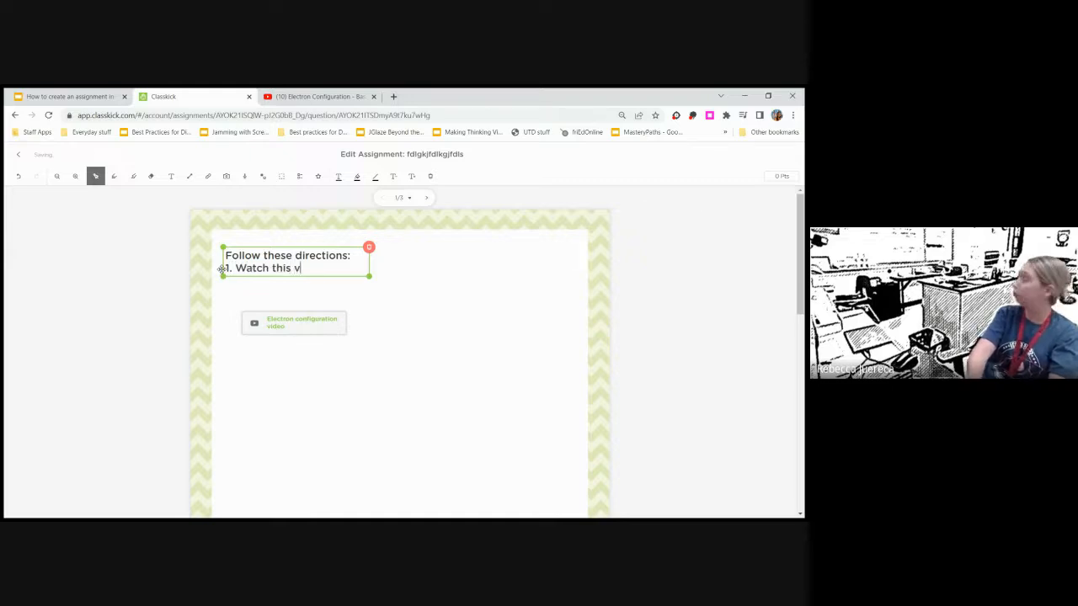
{"action": "key", "text": "BackSpace"}
{"action": "key", "text": "BackSpace"}
{"action": "type", "text": "e"}
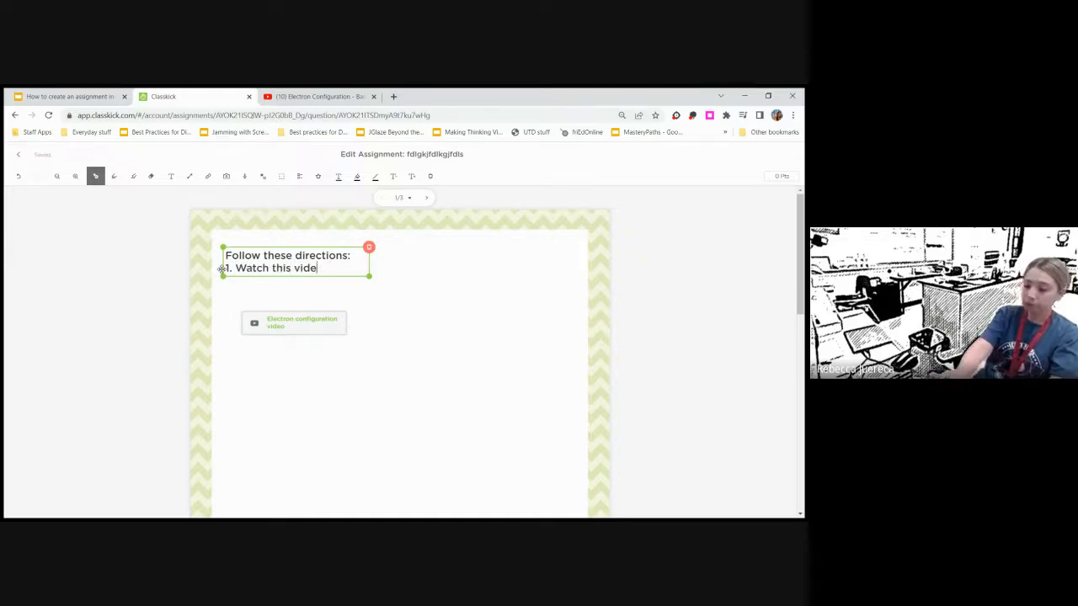
{"action": "type", "text": "o"}
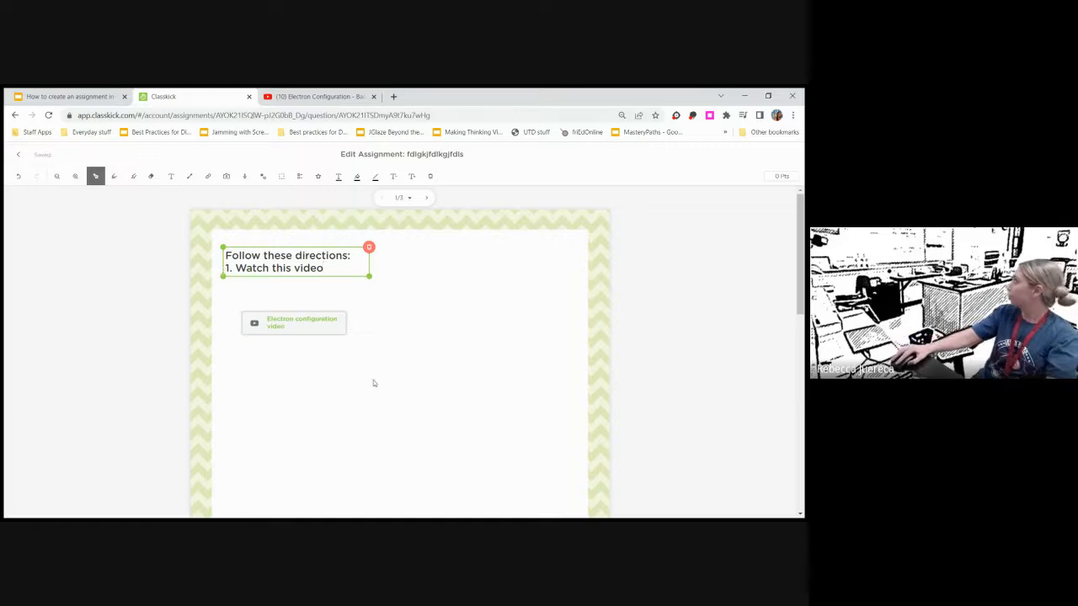
- Move the video link up beside the directions text, to its right, and deselect it
{"action": "left_click_drag", "start_coordinate": [322, 329], "coordinate": [474, 265]}
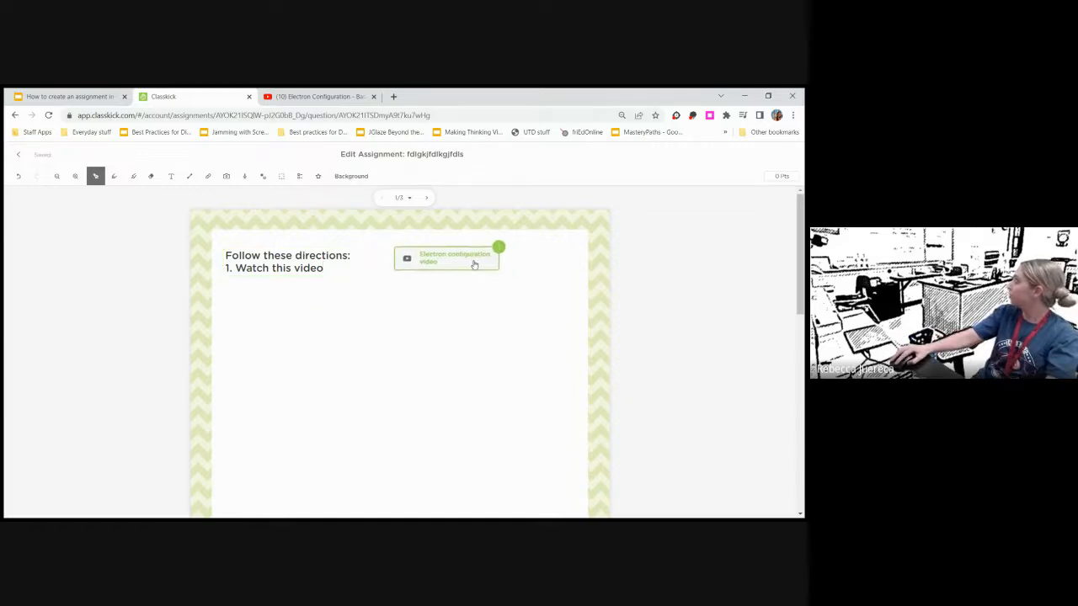
{"action": "left_click", "coordinate": [456, 319]}
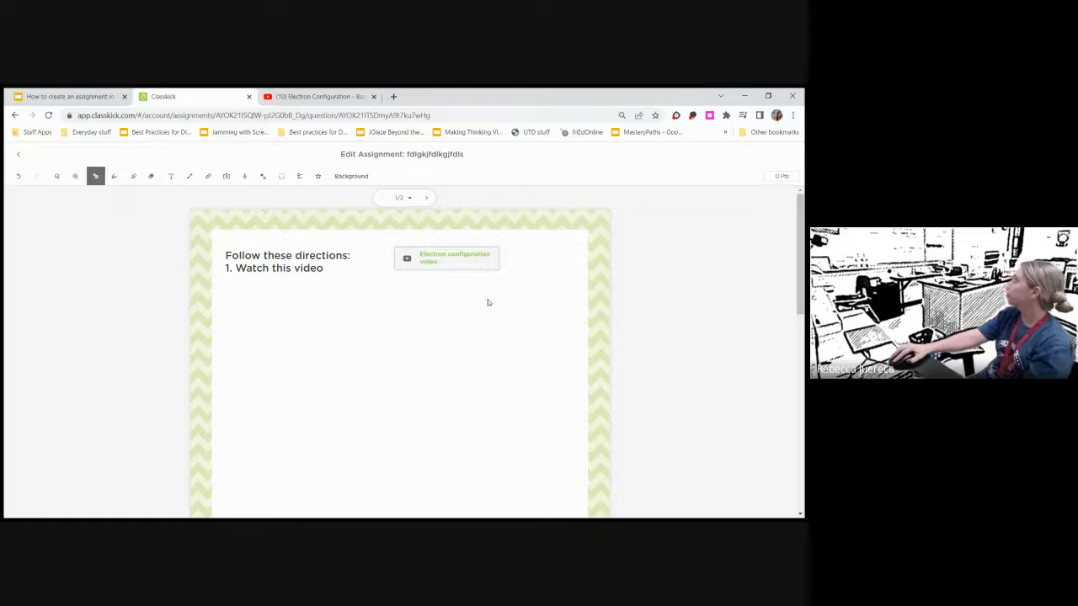
- Check Step 6 in the Google Slides guide, close the YouTube video page, and return to the Classkick assignment
{"action": "left_click", "coordinate": [59, 96]}
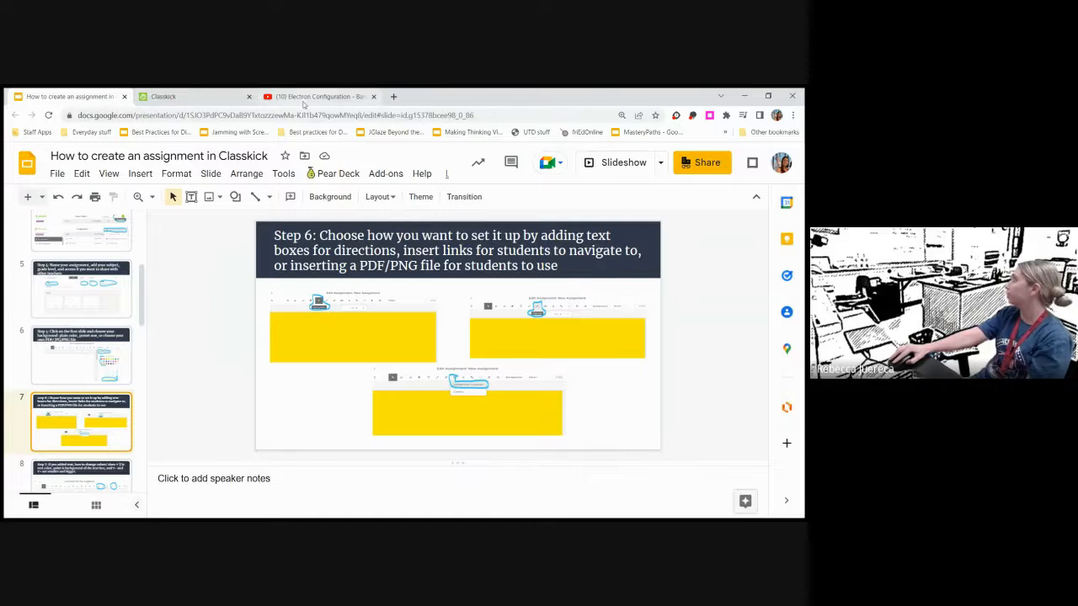
{"action": "left_click", "coordinate": [272, 100]}
{"action": "left_click", "coordinate": [374, 97]}
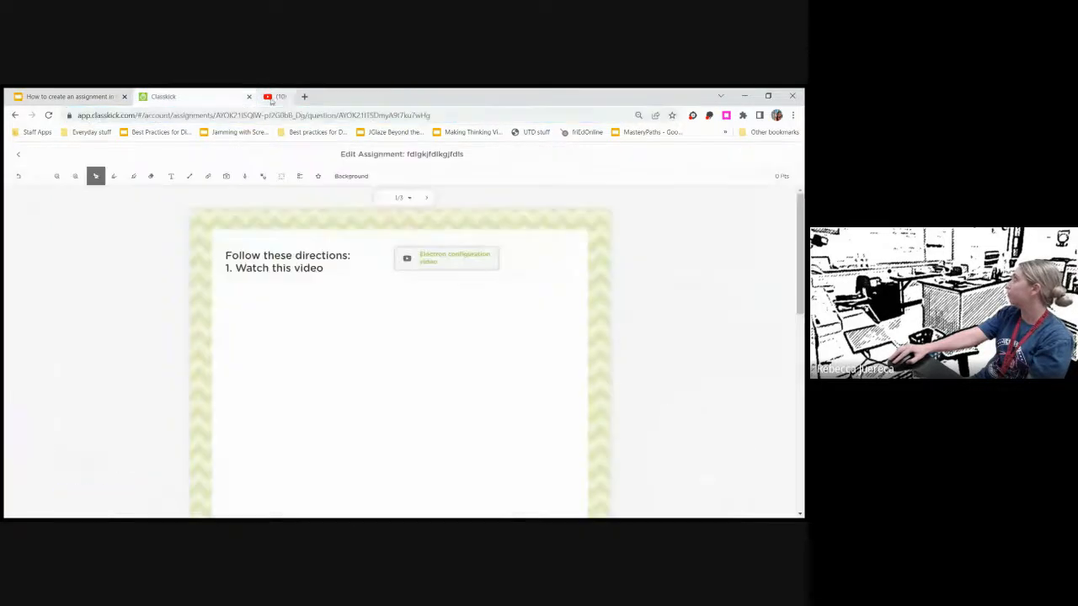
- Upload the handwritten notes file from the computer to the first slide and go to its page 6 on electron configuration
{"action": "left_click", "coordinate": [225, 180]}
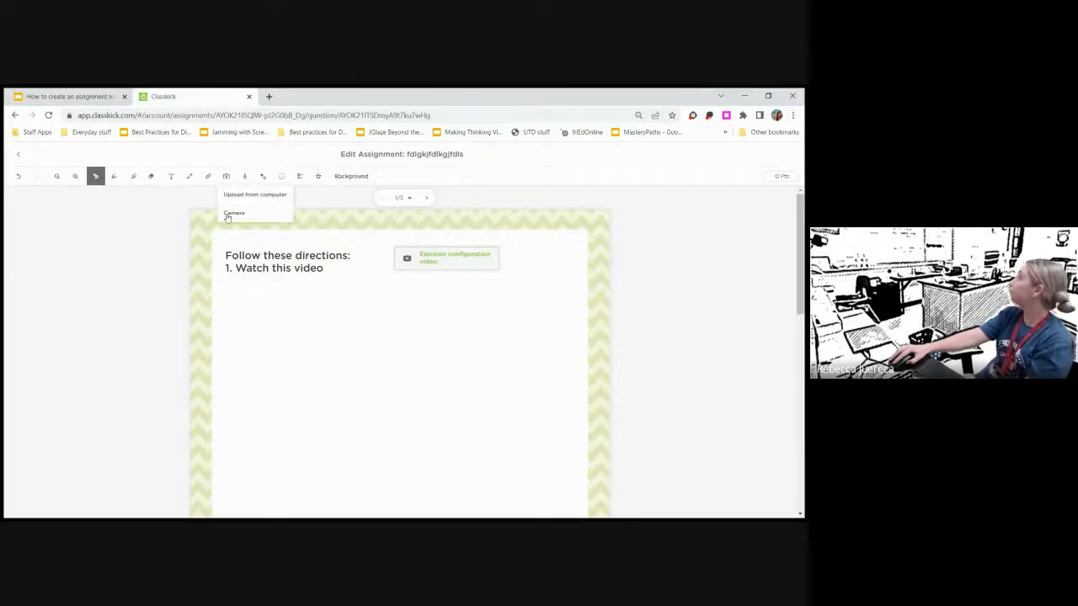
{"action": "left_click", "coordinate": [247, 194]}
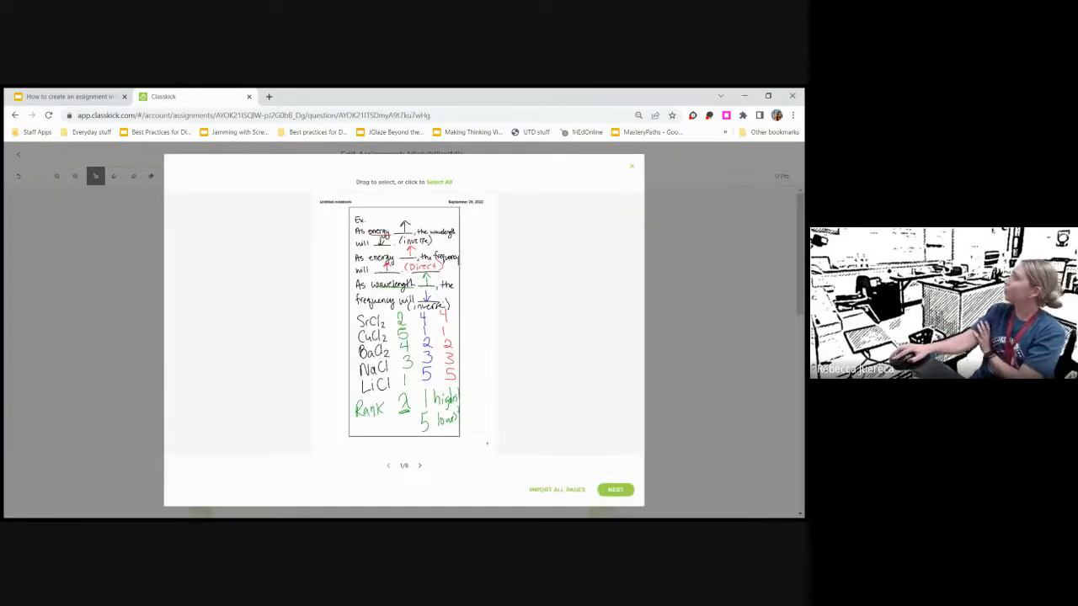
{"action": "left_click", "coordinate": [420, 467]}
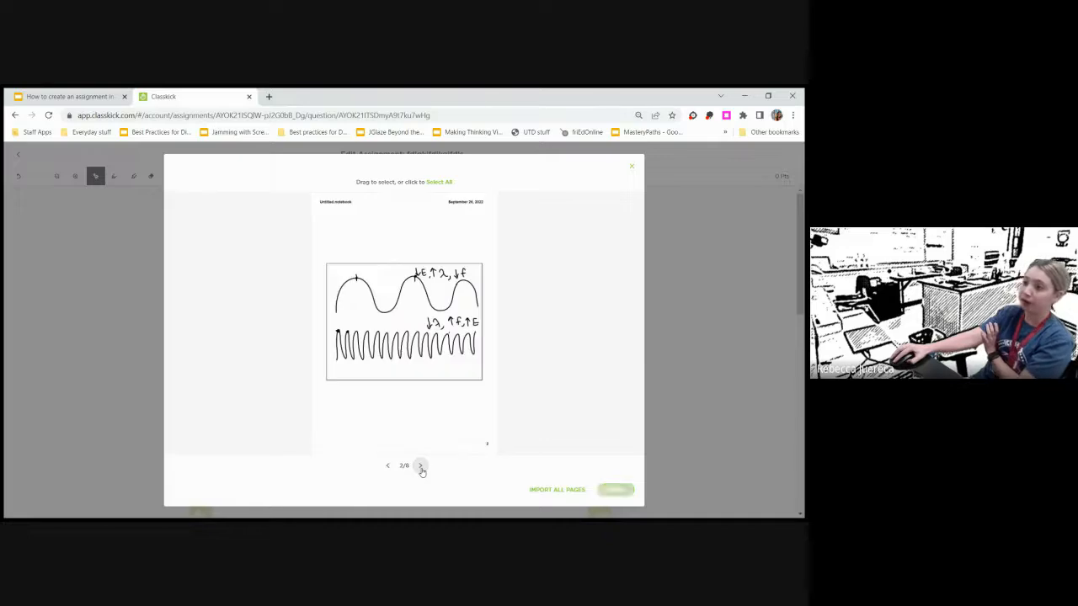
{"action": "left_click", "coordinate": [420, 467]}
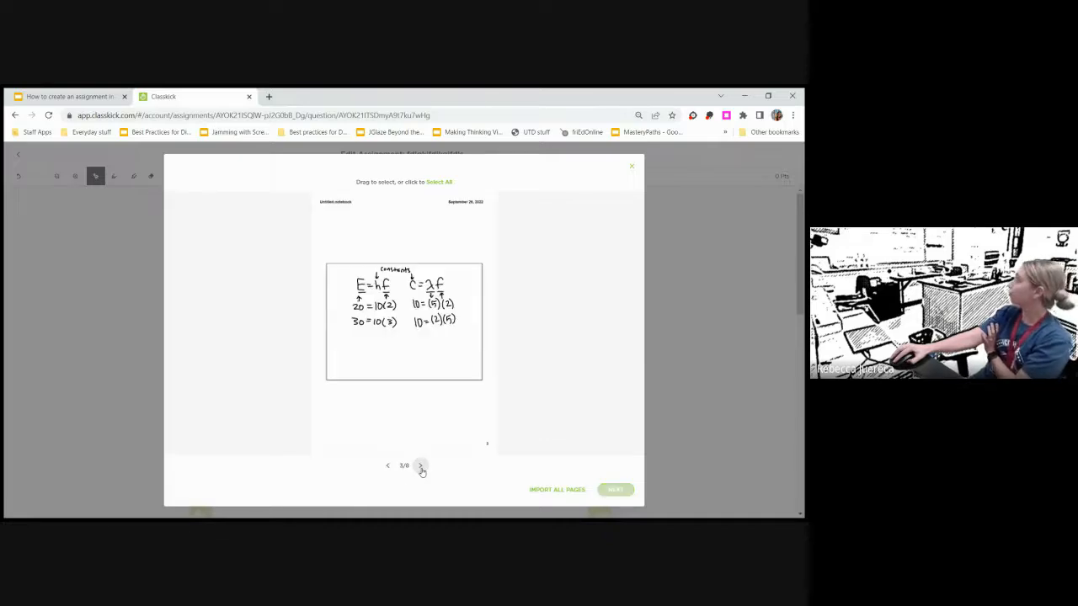
{"action": "left_click", "coordinate": [421, 467]}
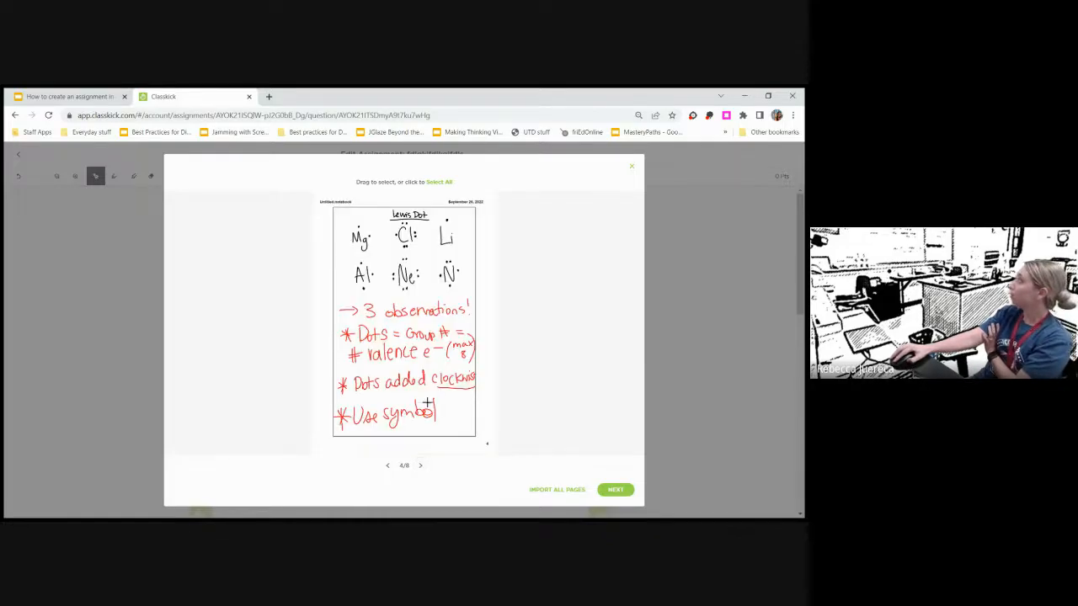
{"action": "left_click", "coordinate": [420, 468]}
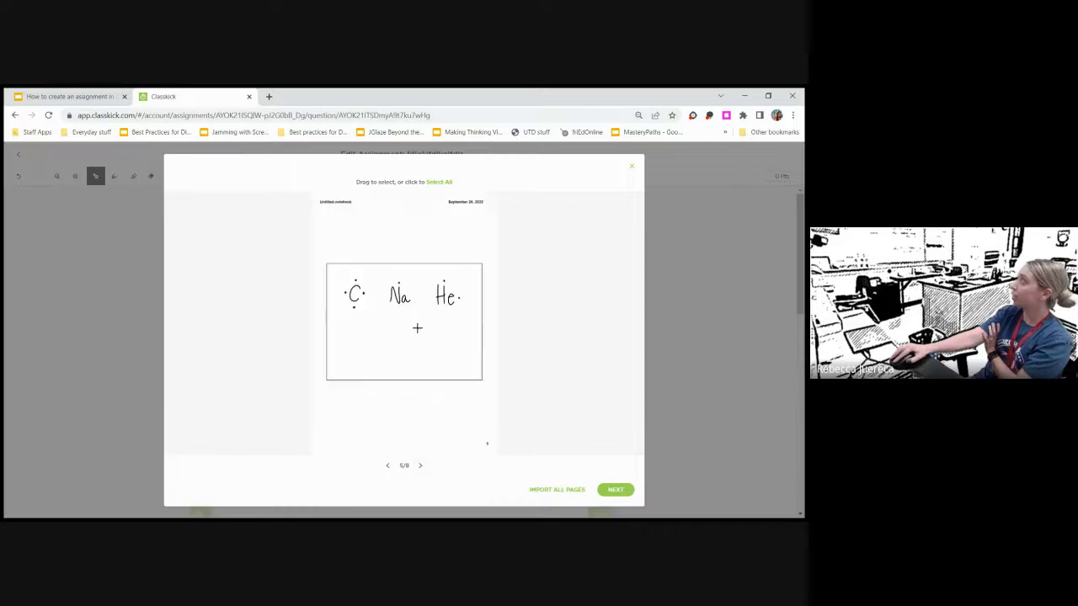
{"action": "left_click", "coordinate": [420, 467]}
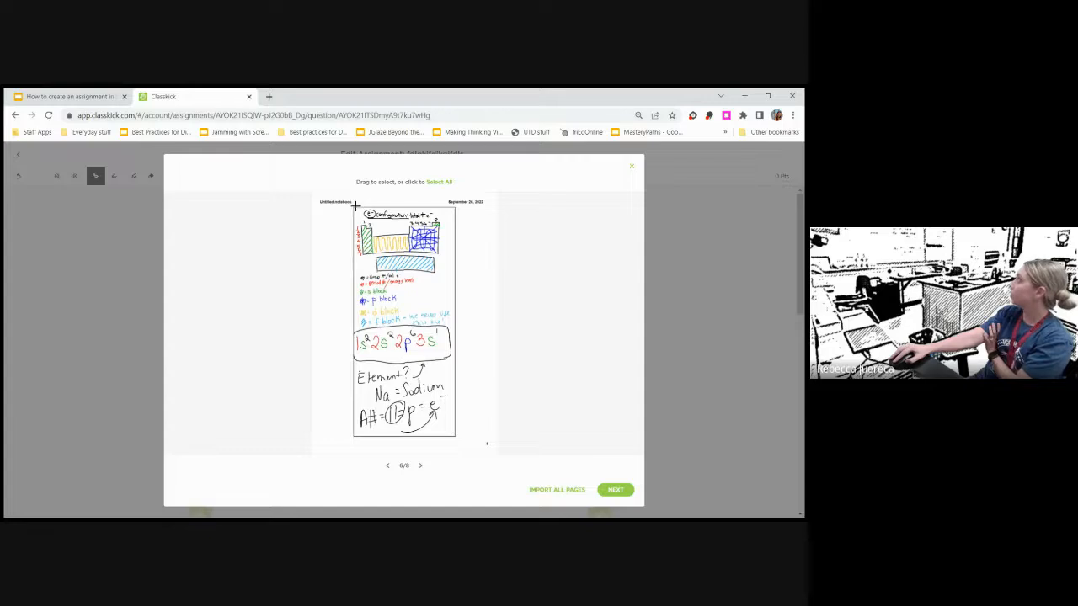
- Crop the upper part of the page, from the electron configuration heading through the boxed configuration, and add it to Q1 (Current Page)
{"action": "left_click_drag", "start_coordinate": [354, 206], "coordinate": [455, 364]}
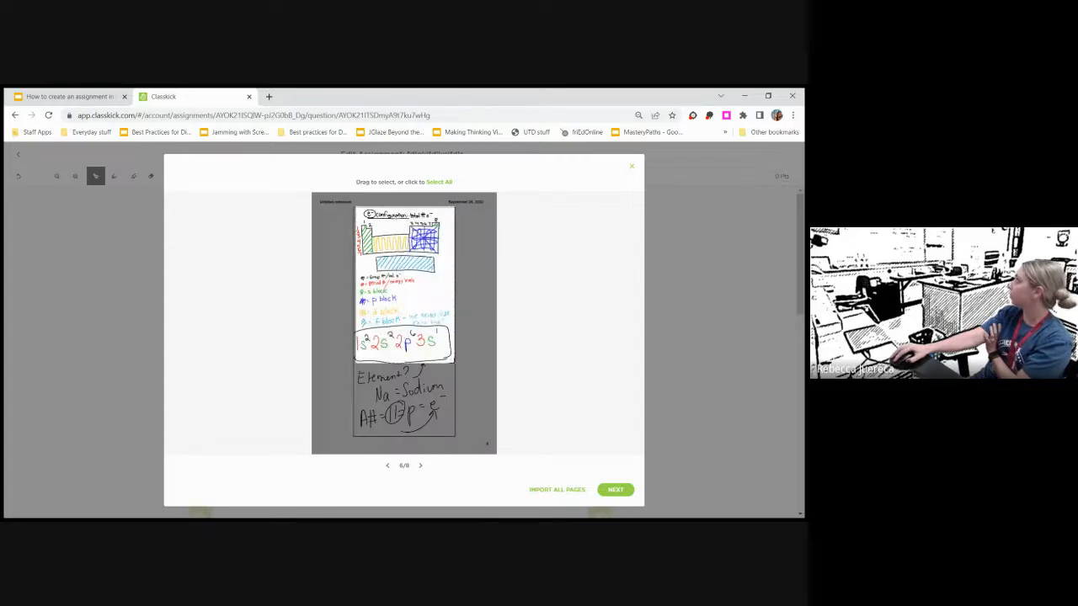
{"action": "left_click", "coordinate": [616, 490]}
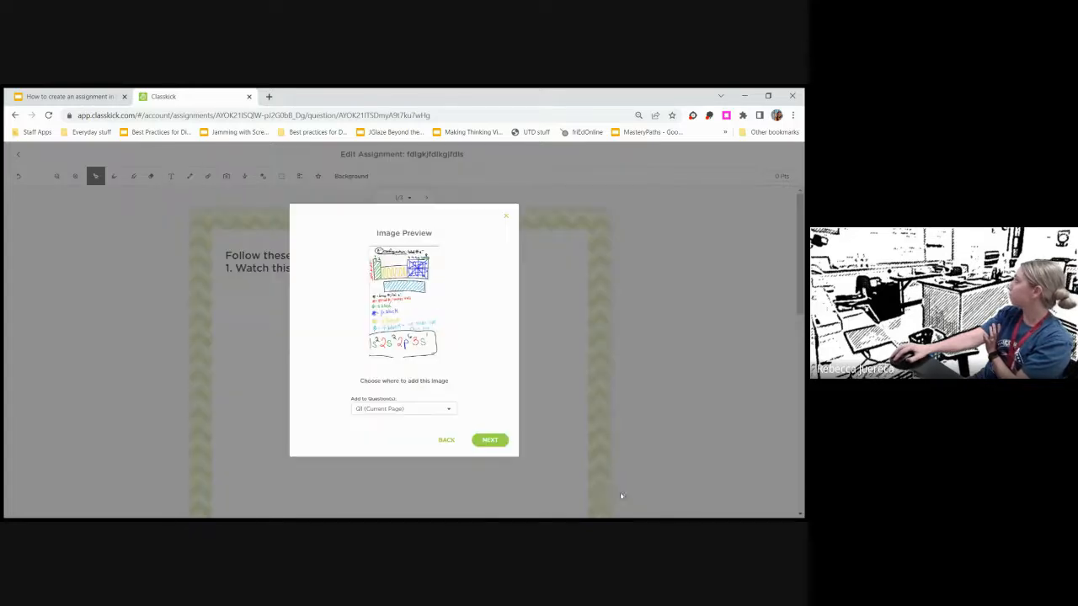
{"action": "left_click", "coordinate": [490, 440]}
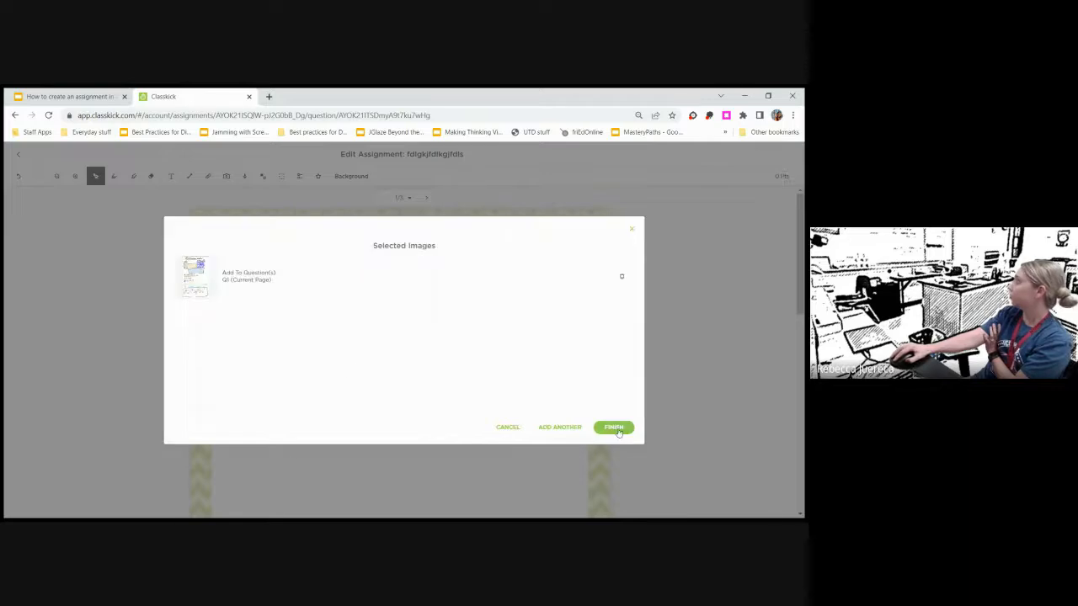
{"action": "left_click", "coordinate": [618, 428]}
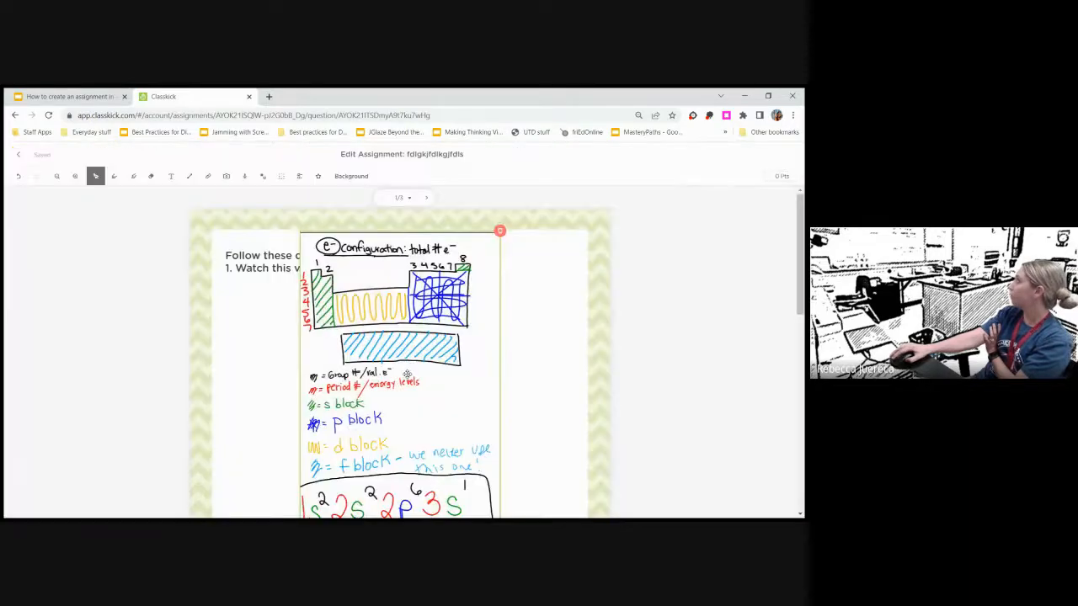
- Move the electron configuration image below the directions text and video link, and deselect it
{"action": "left_click_drag", "start_coordinate": [406, 374], "coordinate": [397, 409]}
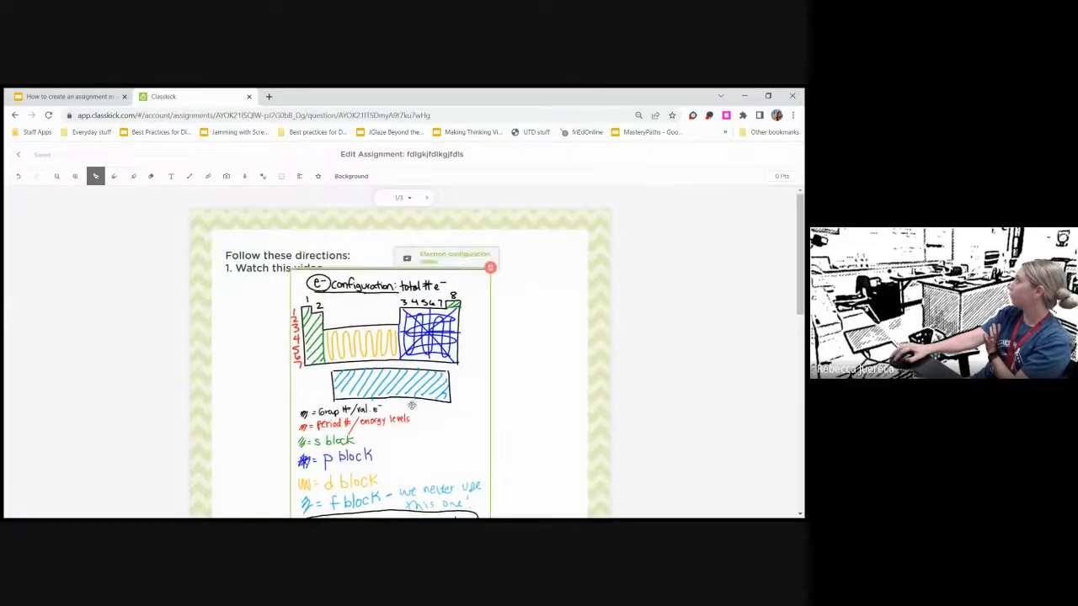
{"action": "scroll", "coordinate": [399, 404], "scroll_direction": "down", "scroll_amount": 5}
{"action": "left_click_drag", "start_coordinate": [408, 303], "coordinate": [392, 328]}
{"action": "scroll", "coordinate": [393, 394], "scroll_direction": "up", "scroll_amount": 4}
{"action": "left_click", "coordinate": [259, 373]}
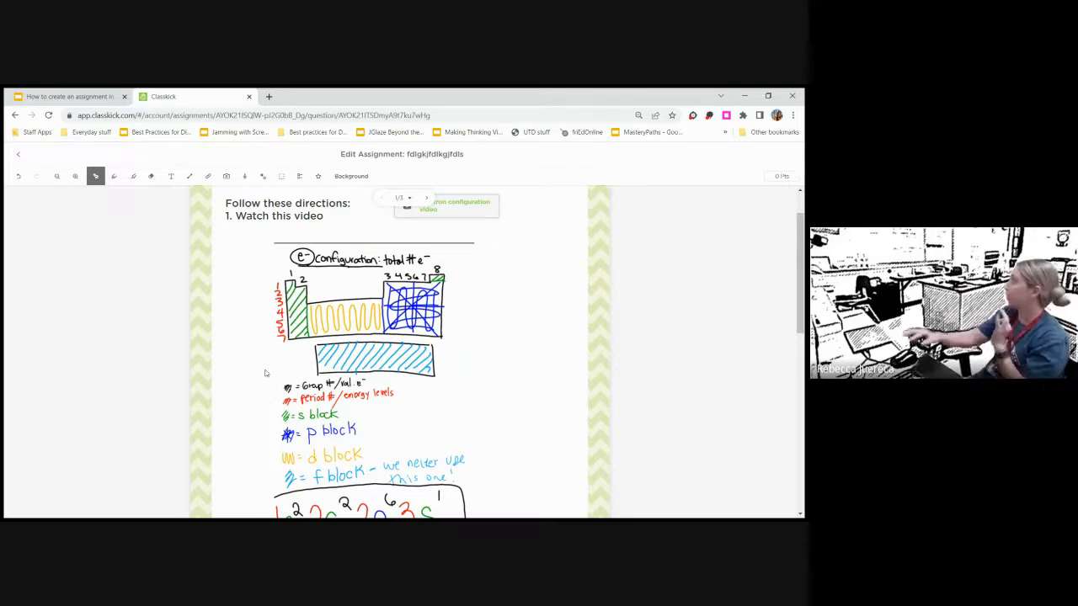
{"action": "scroll", "coordinate": [536, 339], "scroll_direction": "up", "scroll_amount": 2}
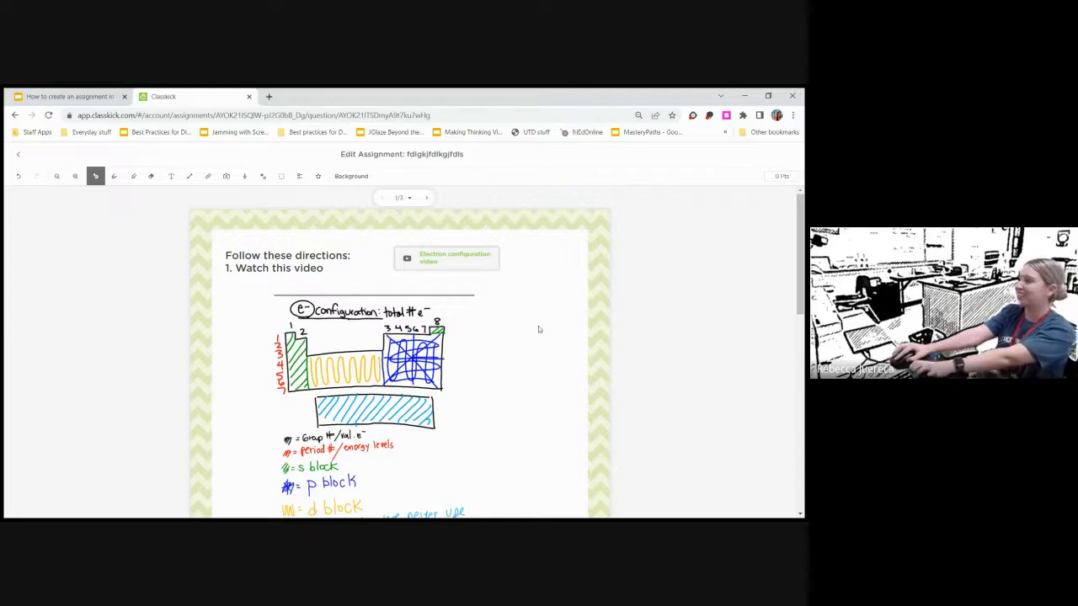
{"action": "left_click", "coordinate": [470, 377]}
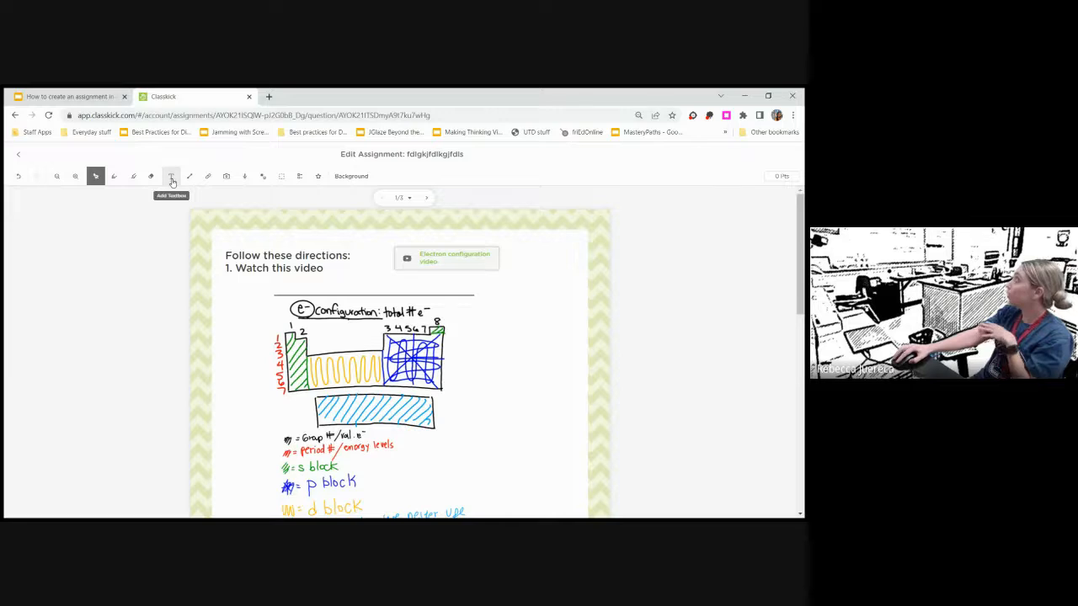
{"action": "left_click", "coordinate": [226, 178]}
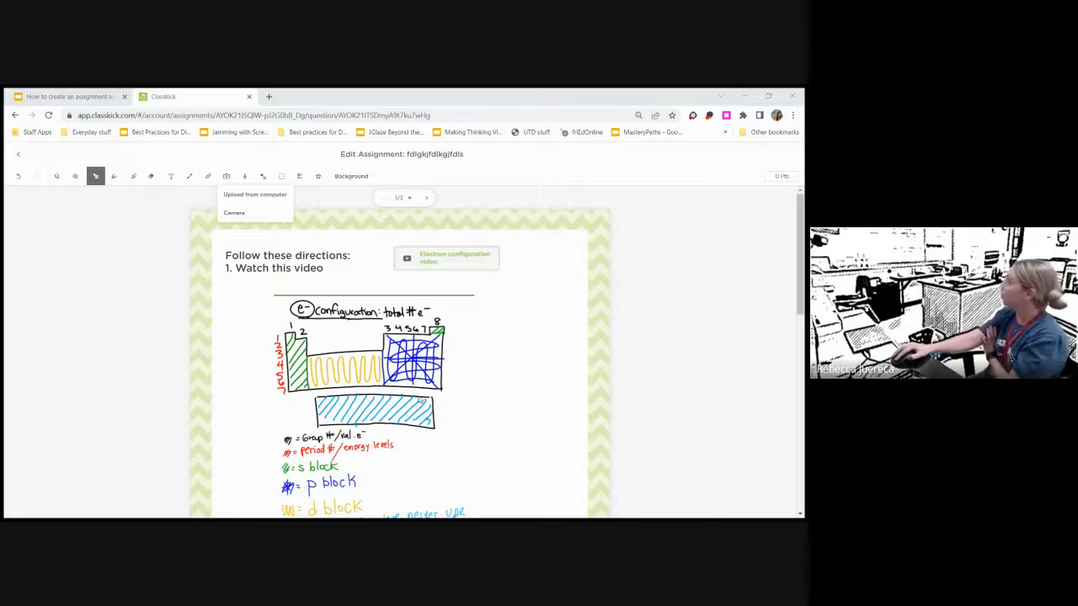
{"action": "left_click", "coordinate": [421, 401]}
{"action": "left_click", "coordinate": [435, 387]}
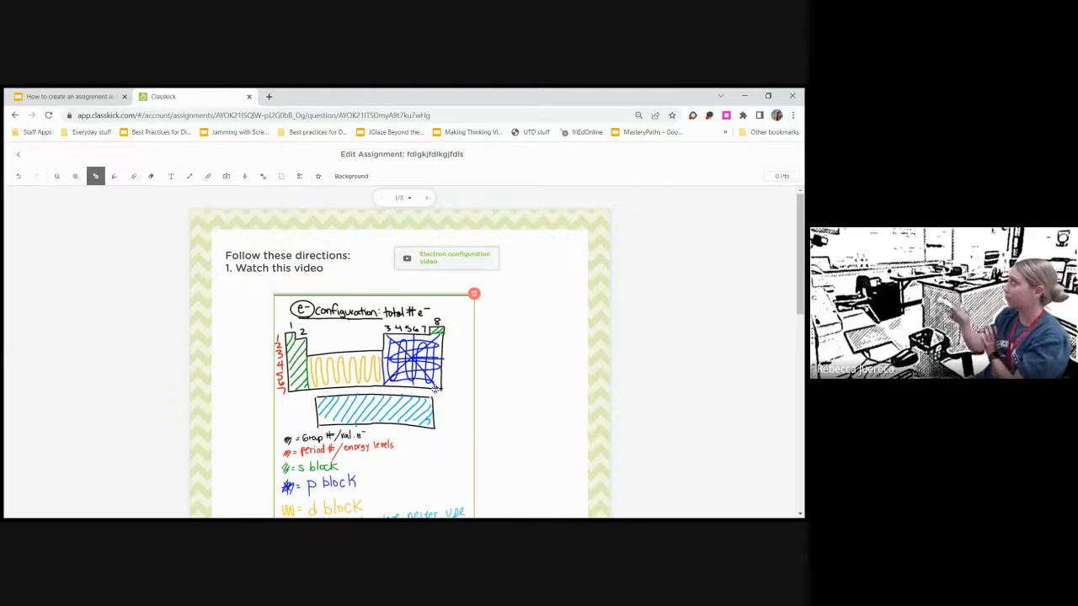
{"action": "scroll", "coordinate": [506, 396], "scroll_direction": "down", "scroll_amount": 3}
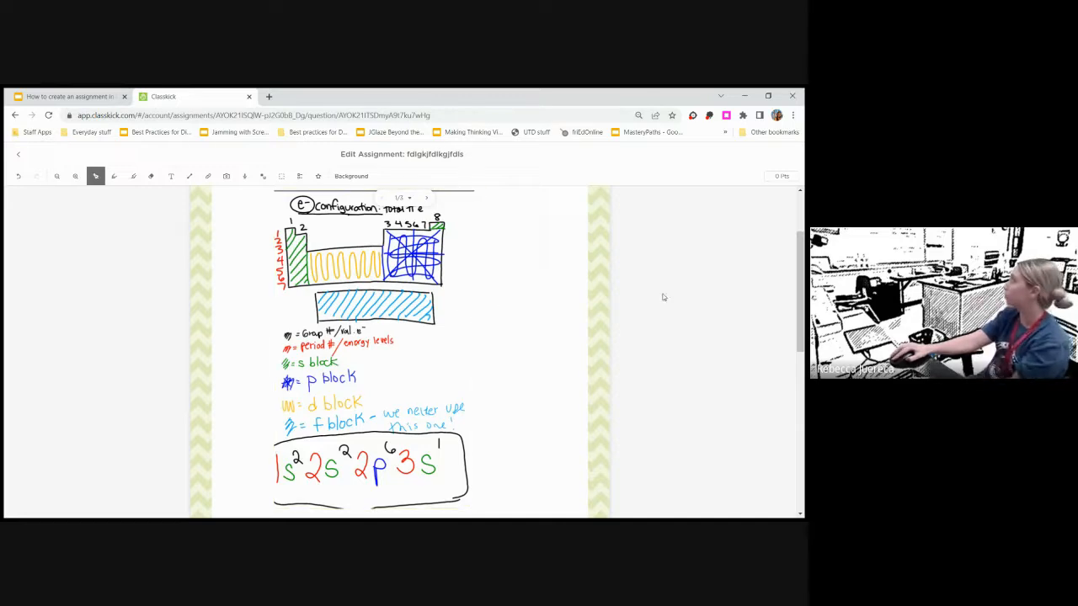
{"action": "scroll", "coordinate": [421, 268], "scroll_direction": "up", "scroll_amount": 3}
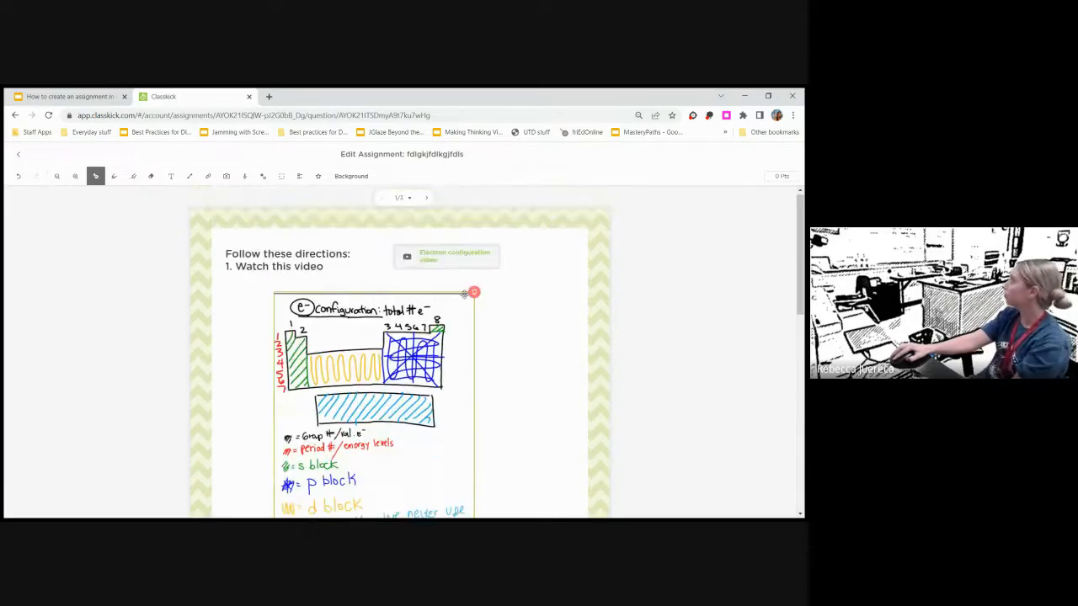
- On the second slide, upload the handwritten notes file, crop the energy and wavelength sentences from page 1, and assign them to Q2 (Current Page)
{"action": "left_click", "coordinate": [427, 198]}
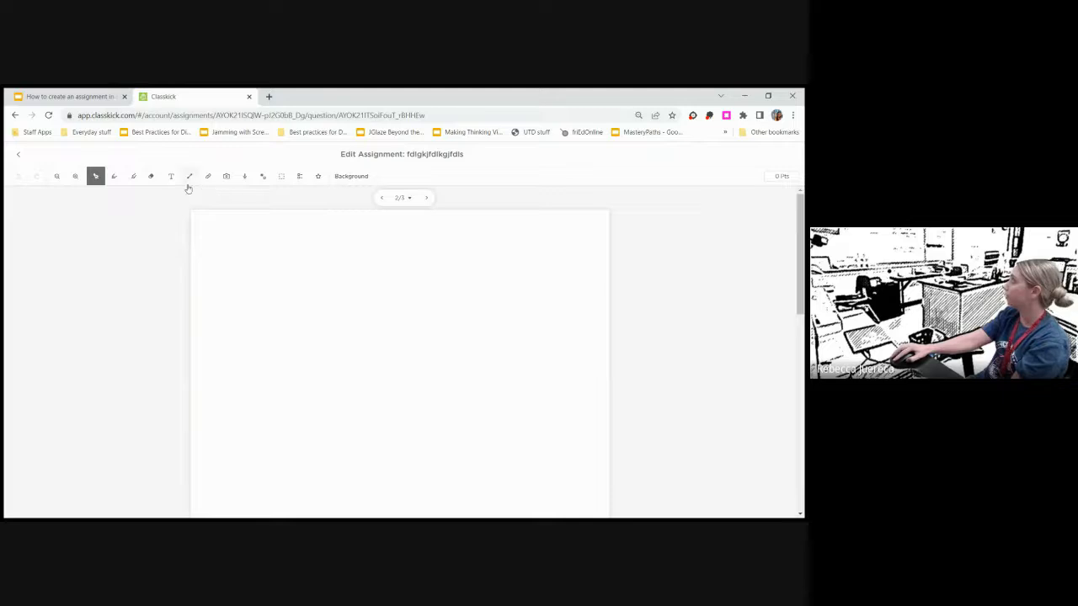
{"action": "left_click", "coordinate": [226, 176]}
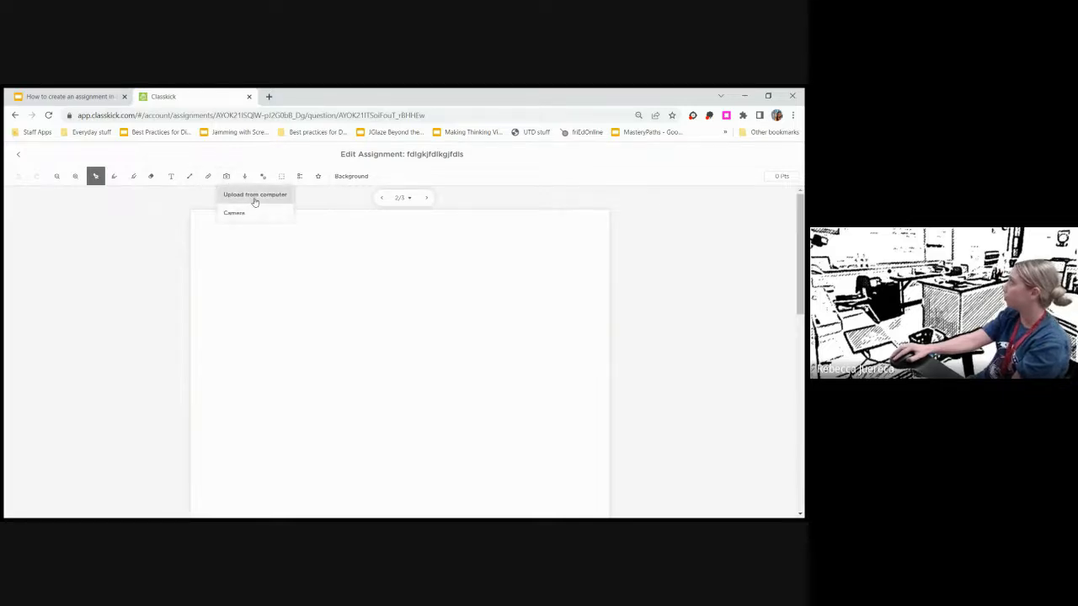
{"action": "left_click", "coordinate": [254, 197]}
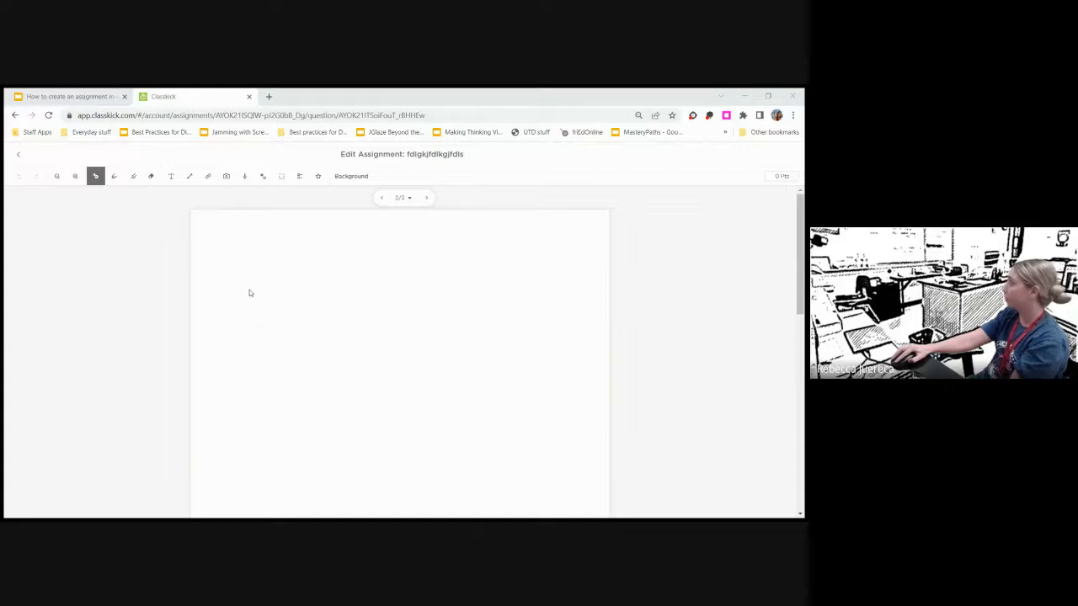
{"action": "double_click", "coordinate": [257, 322]}
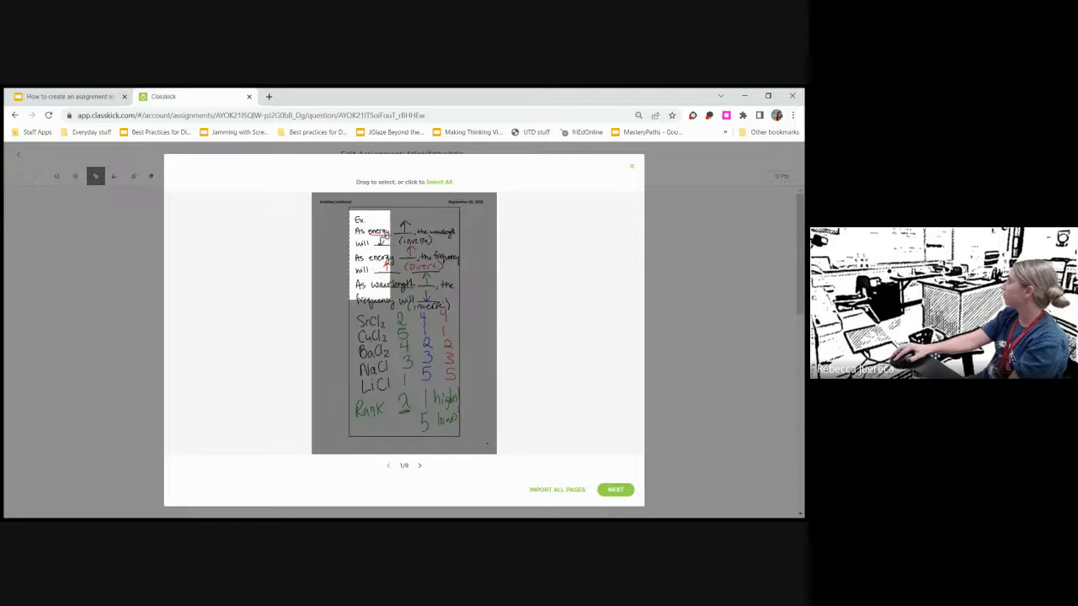
{"action": "left_click_drag", "start_coordinate": [390, 299], "coordinate": [459, 310]}
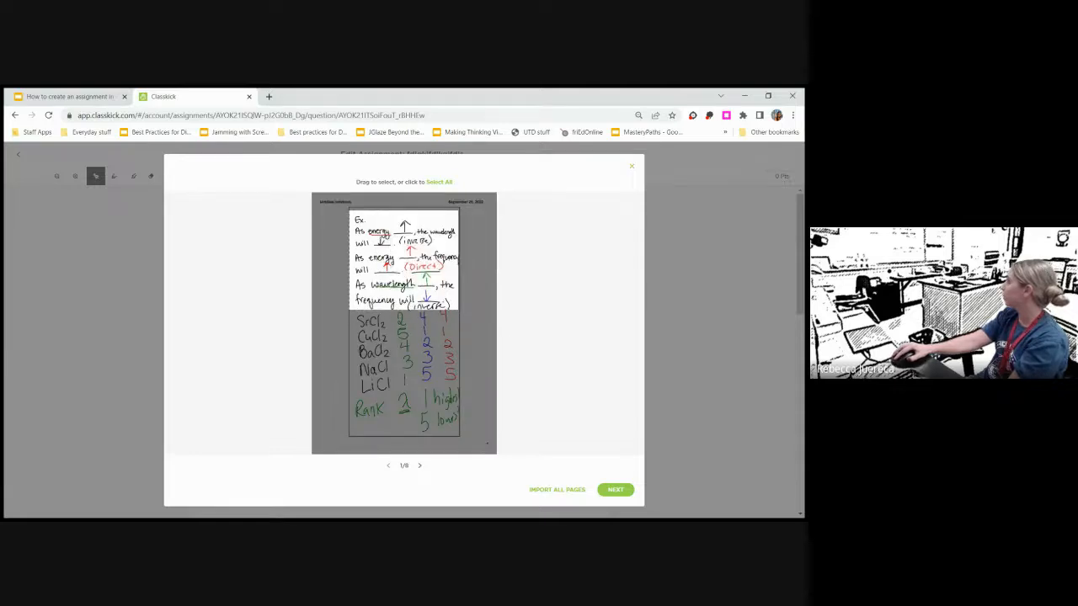
{"action": "left_click", "coordinate": [616, 489]}
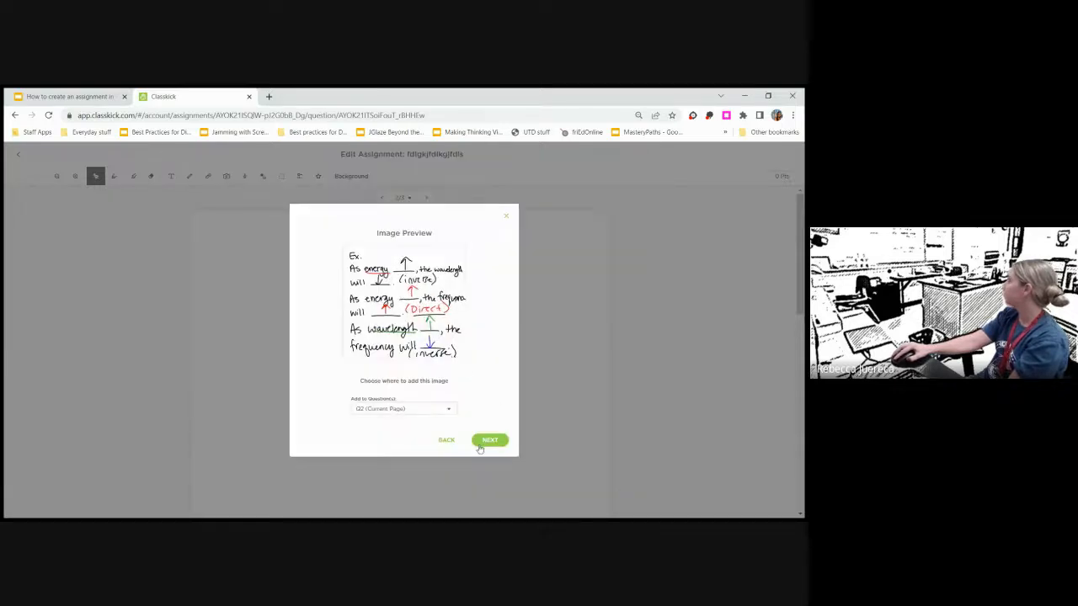
{"action": "left_click", "coordinate": [480, 447]}
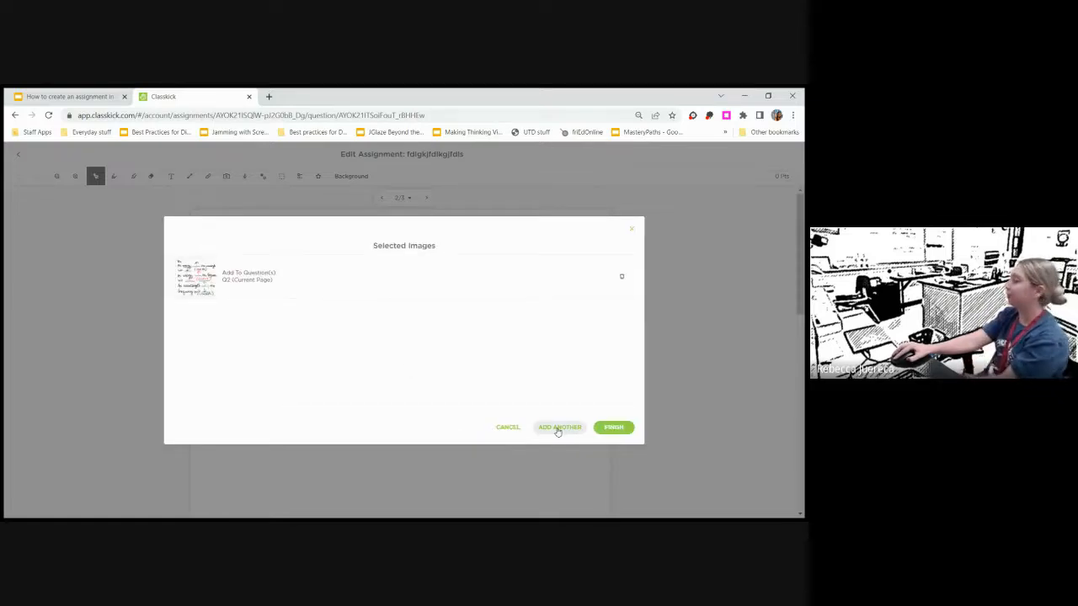
- Add another image to the selection by cropping the boxed wave diagrams on page 2 of the notes file
{"action": "left_click", "coordinate": [573, 429]}
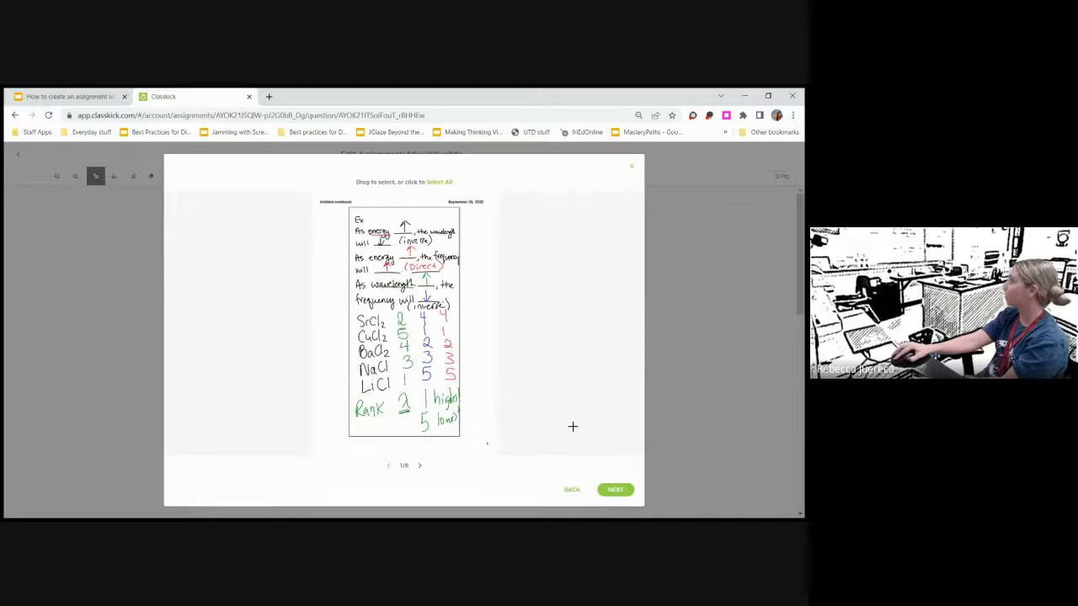
{"action": "left_click", "coordinate": [419, 466]}
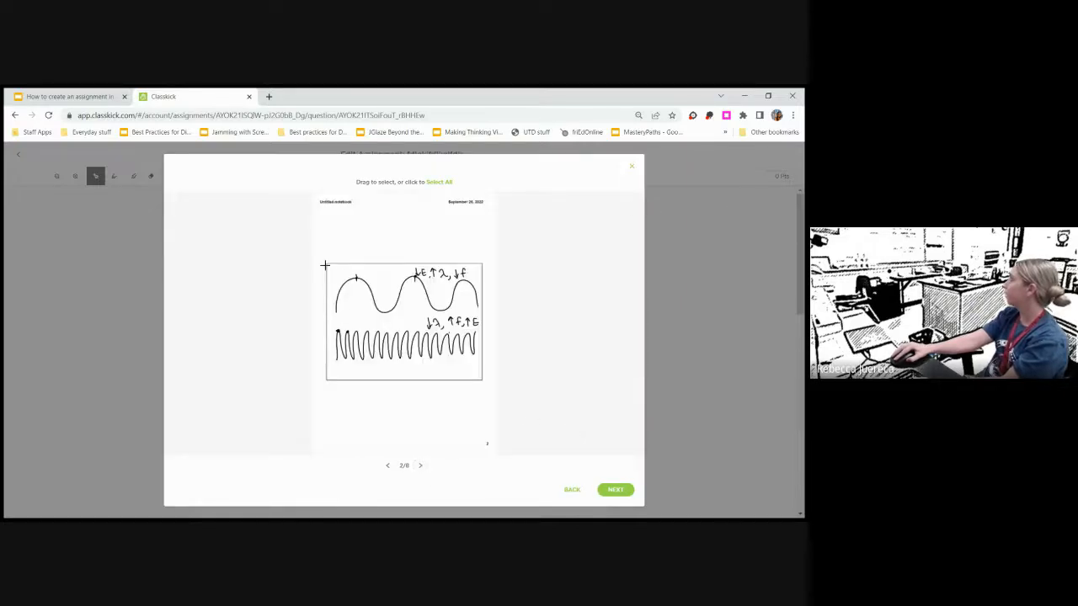
{"action": "left_click_drag", "start_coordinate": [325, 266], "coordinate": [486, 377]}
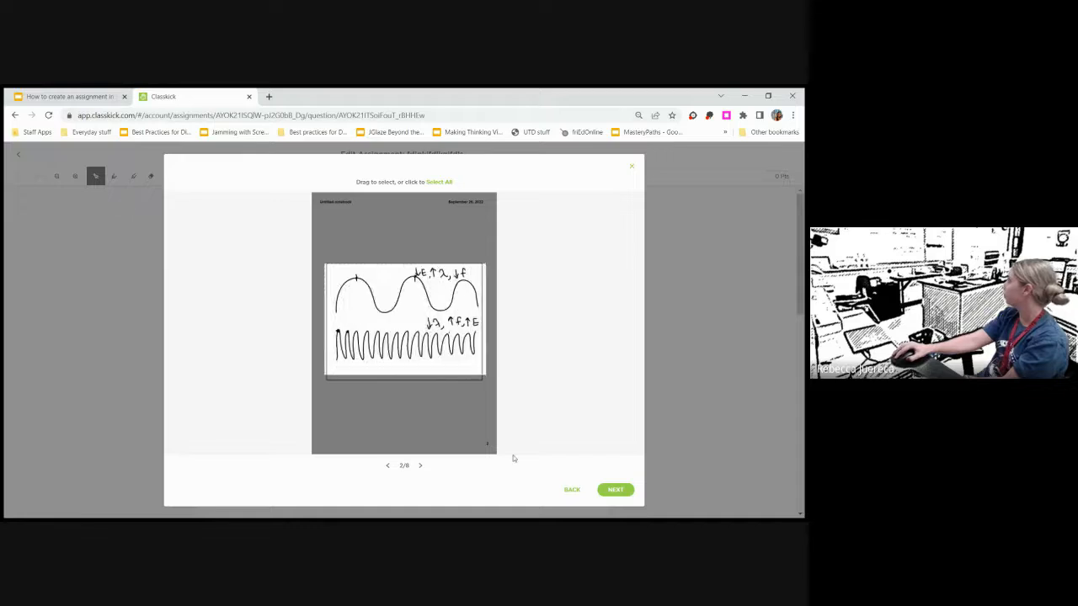
{"action": "left_click", "coordinate": [622, 490]}
- Assign the wave diagram image to question Q3 and add it to the selected images
{"action": "left_click_drag", "start_coordinate": [390, 411], "coordinate": [383, 418]}
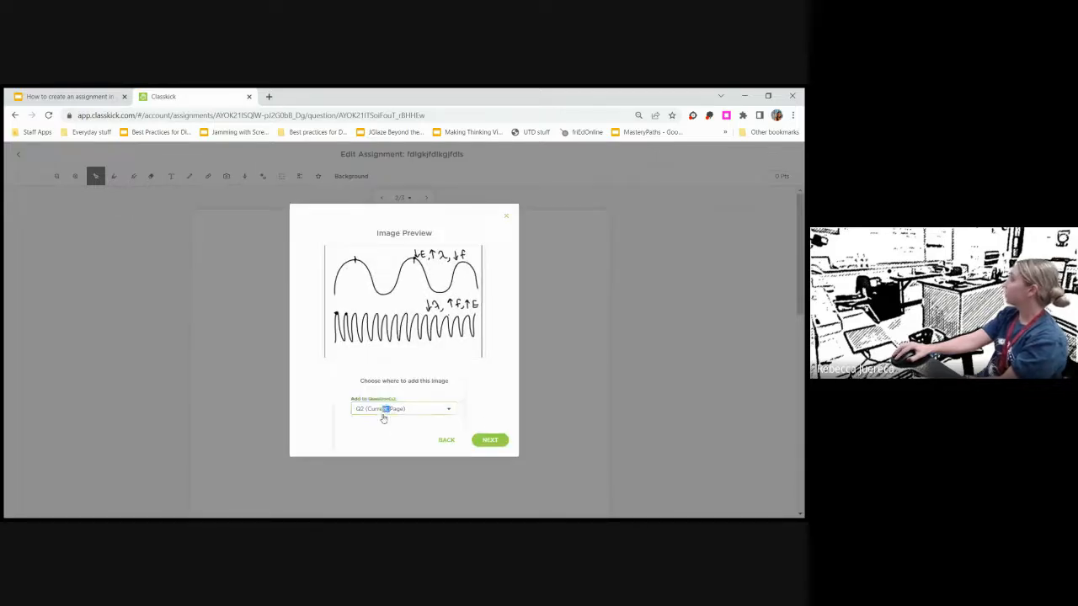
{"action": "left_click", "coordinate": [383, 419]}
{"action": "left_click", "coordinate": [365, 428]}
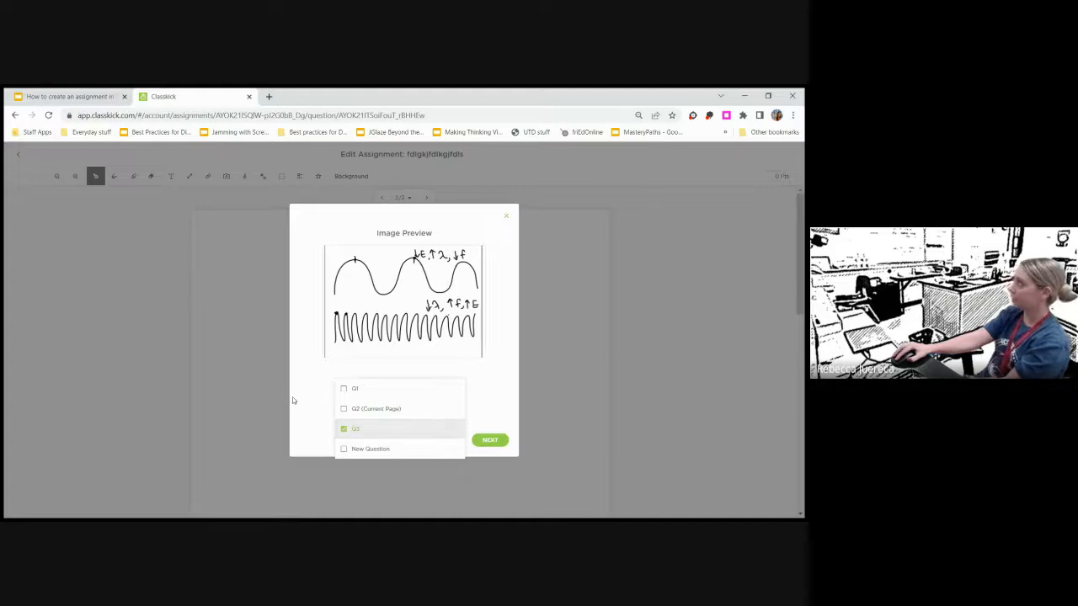
{"action": "left_click", "coordinate": [314, 402]}
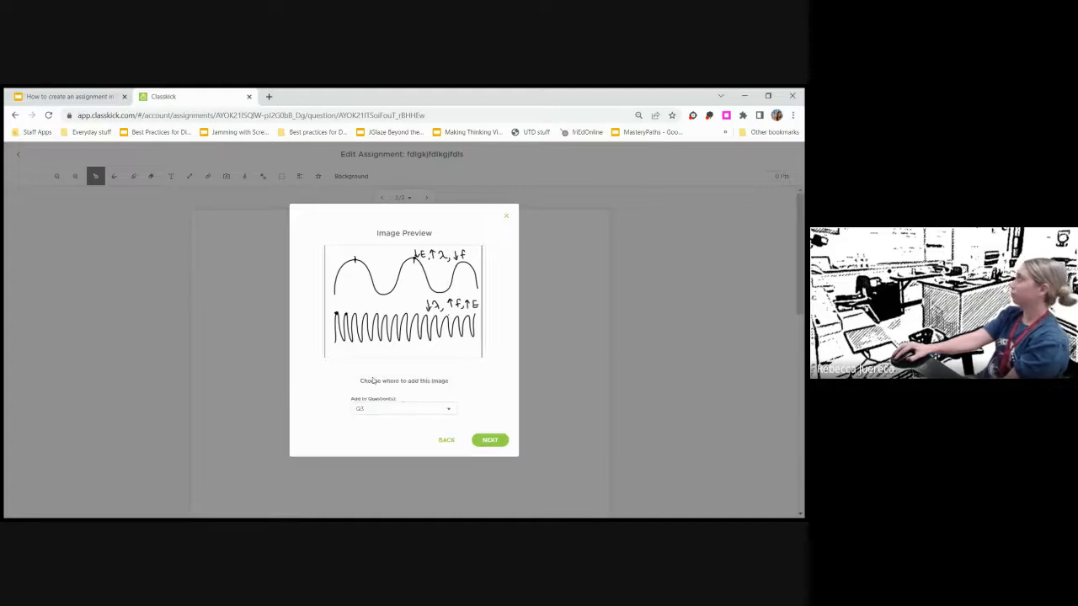
{"action": "left_click", "coordinate": [491, 442]}
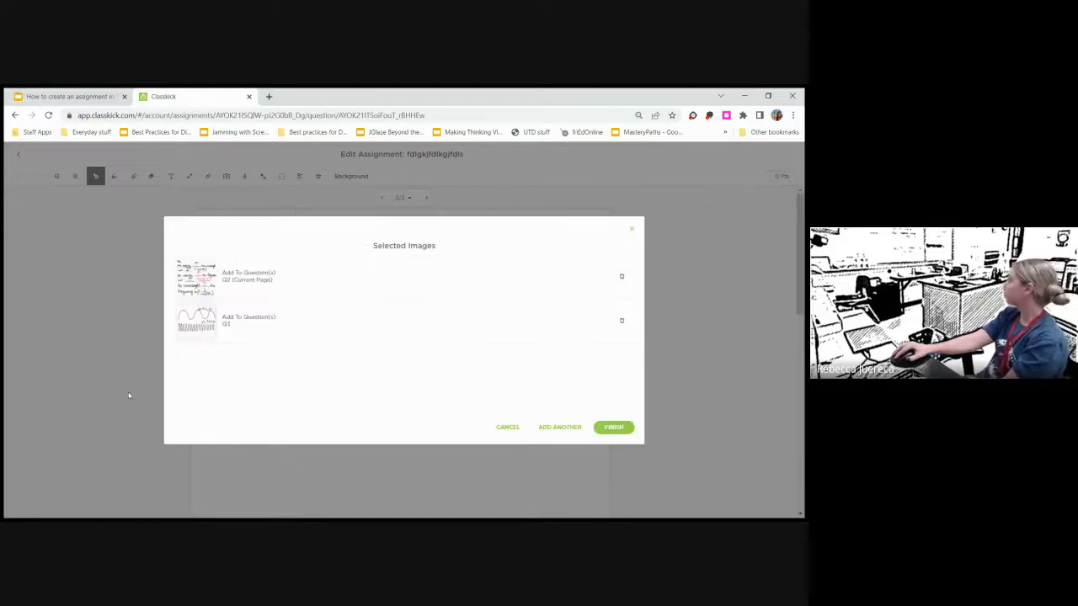
- Finish adding the selected images to their questions and go to the wave diagrams on slide 3
{"action": "left_click", "coordinate": [614, 428]}
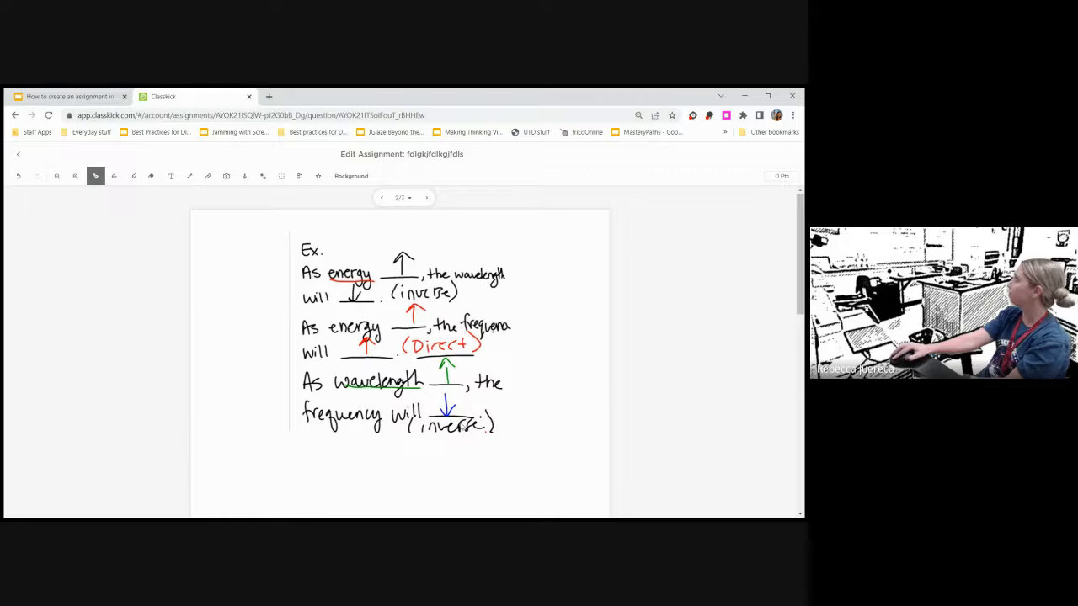
{"action": "left_click", "coordinate": [426, 198]}
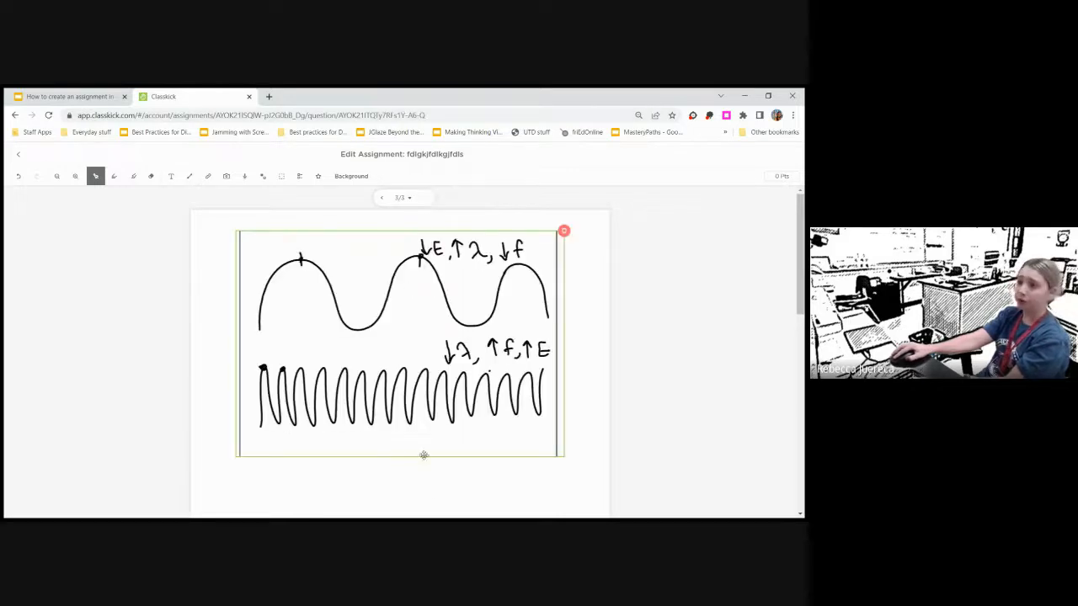
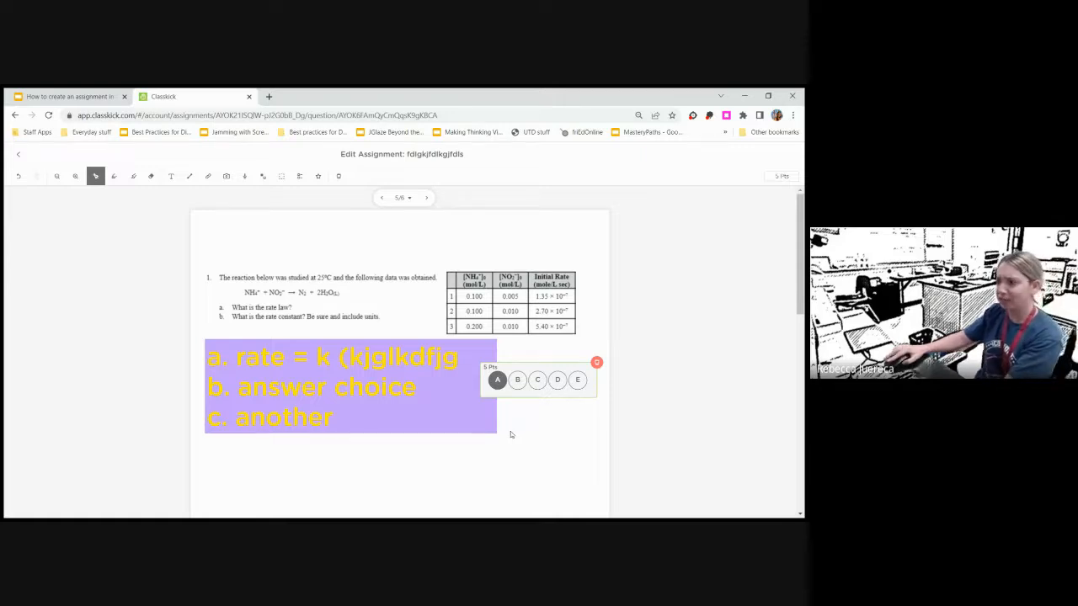
- Replace the multiple choice item on slide 5 with a new one, correct answer B, 5 points, placed beside the answer text
{"action": "left_click", "coordinate": [596, 363]}
{"action": "left_click", "coordinate": [472, 348]}
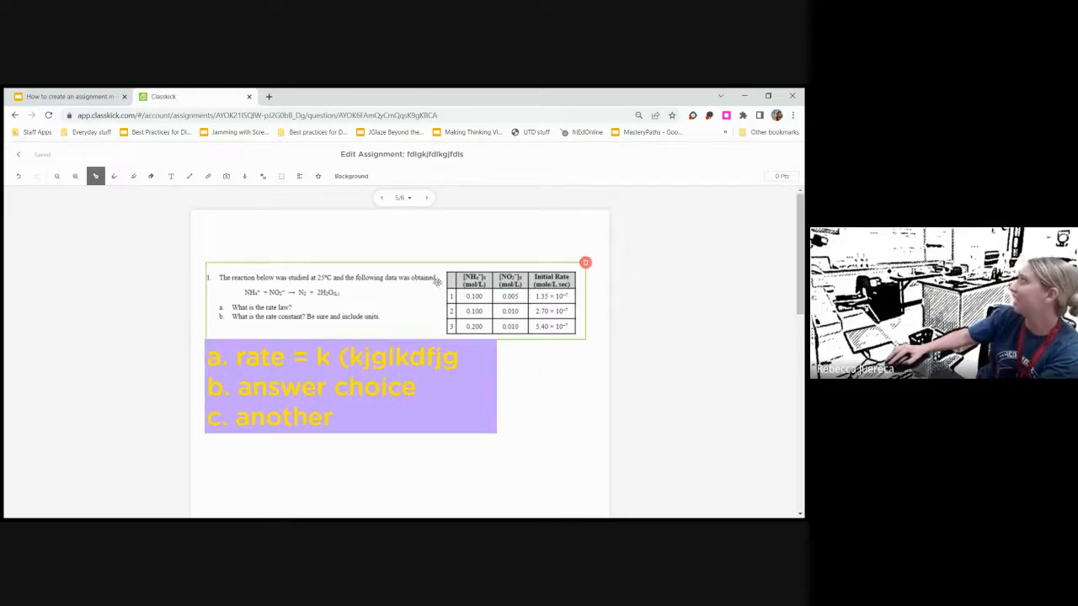
{"action": "left_click", "coordinate": [299, 177]}
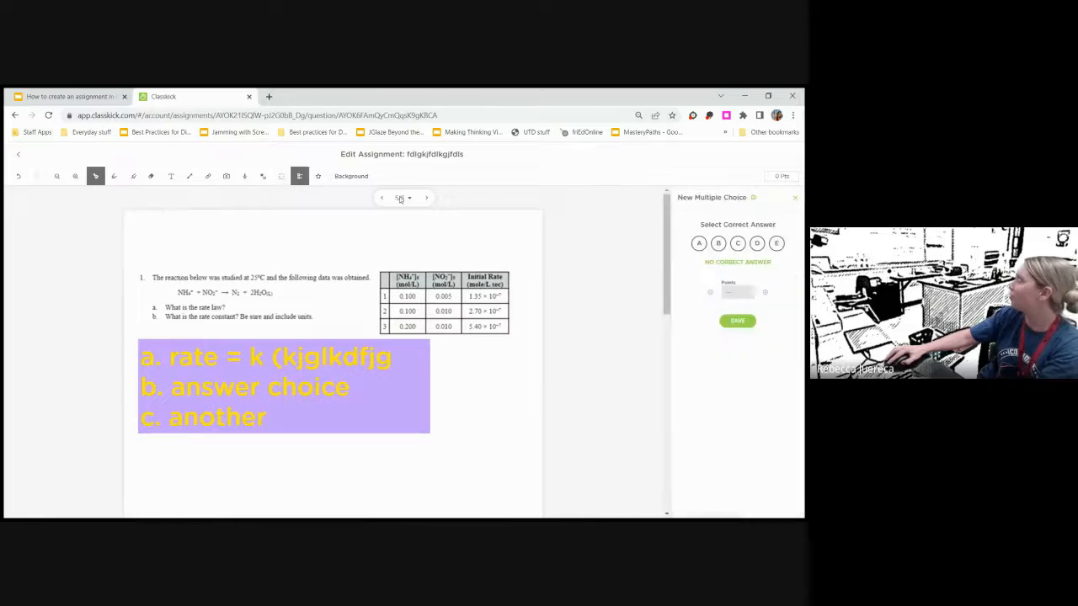
{"action": "left_click", "coordinate": [719, 243]}
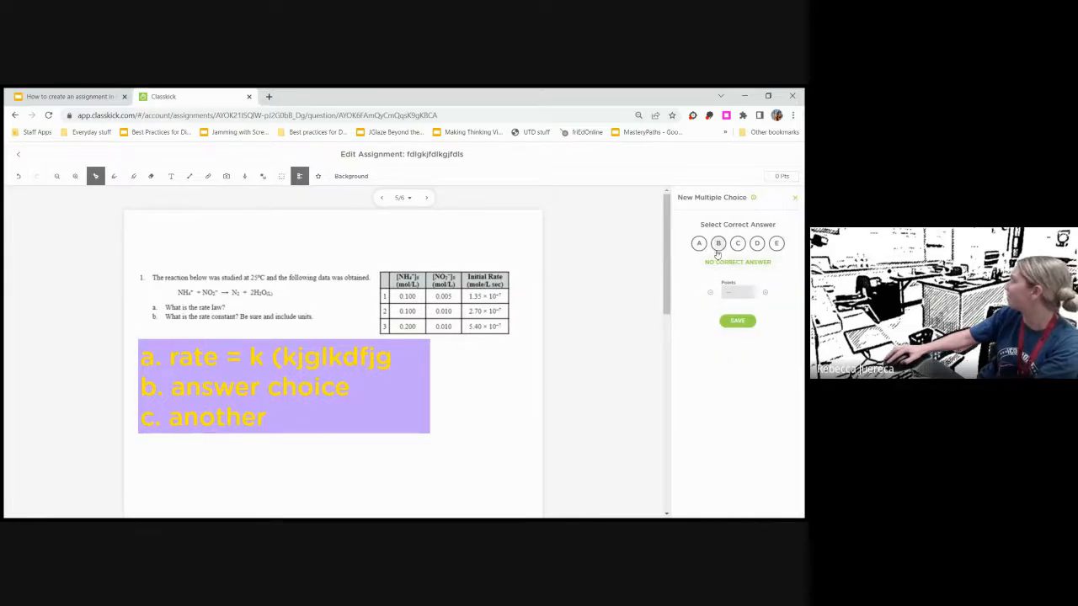
{"action": "left_click", "coordinate": [738, 291]}
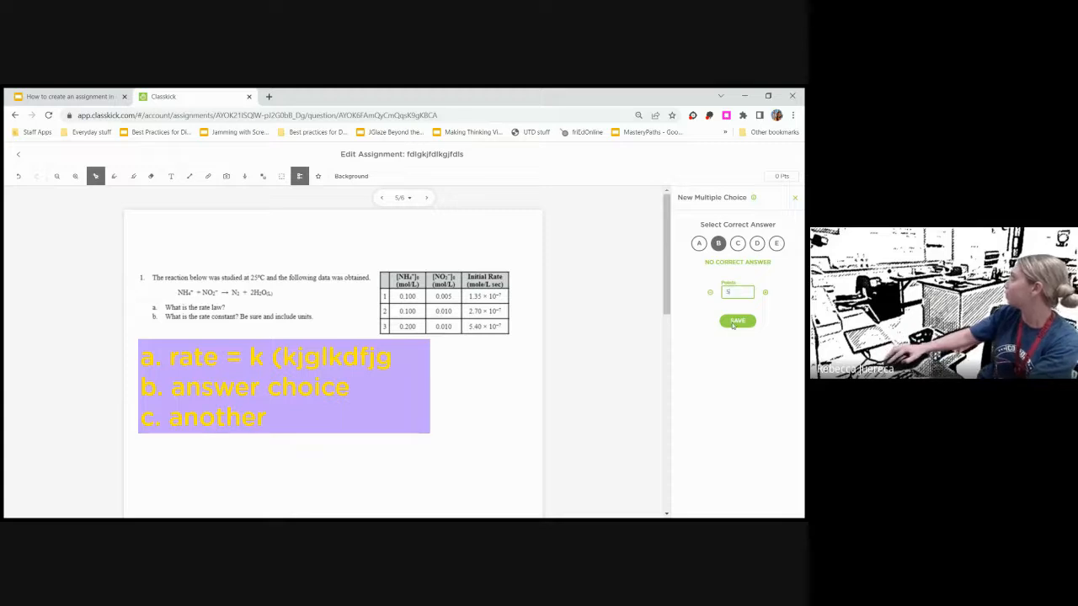
{"action": "left_click", "coordinate": [737, 322]}
{"action": "left_click_drag", "start_coordinate": [311, 266], "coordinate": [554, 382]}
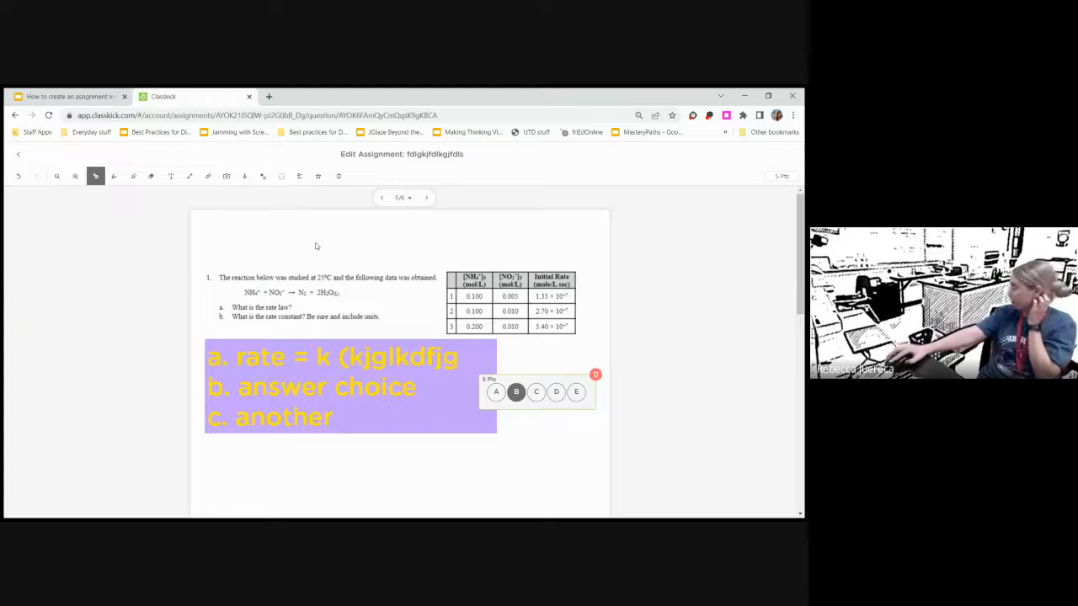
- Leave slide editing, assign the Practice roster to the assignment, and enable Grades for it
{"action": "left_click", "coordinate": [16, 158]}
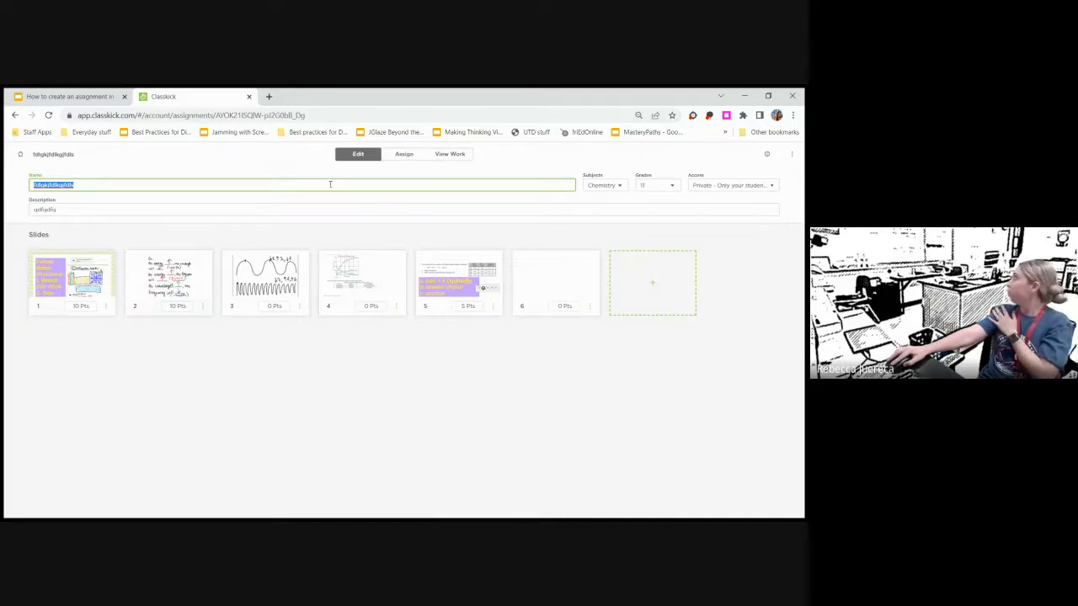
{"action": "left_click", "coordinate": [403, 155]}
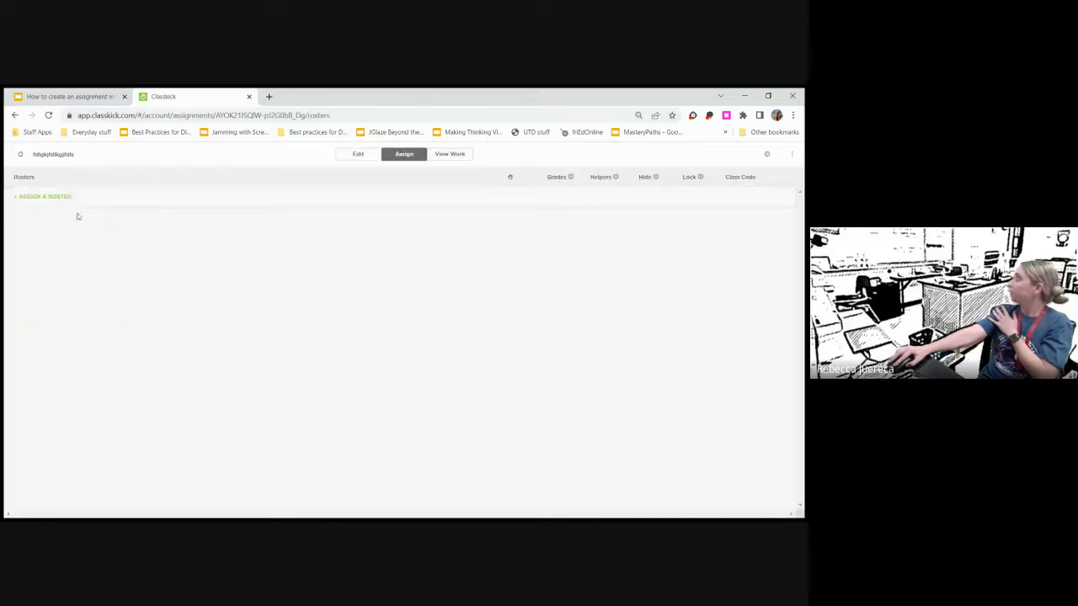
{"action": "left_click", "coordinate": [40, 200]}
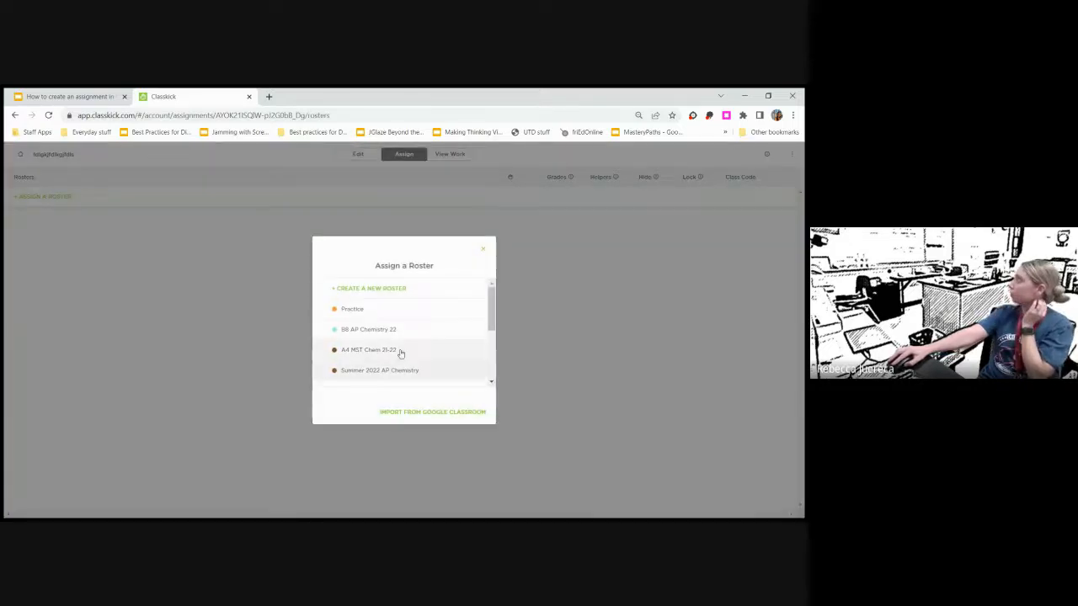
{"action": "left_click", "coordinate": [411, 313]}
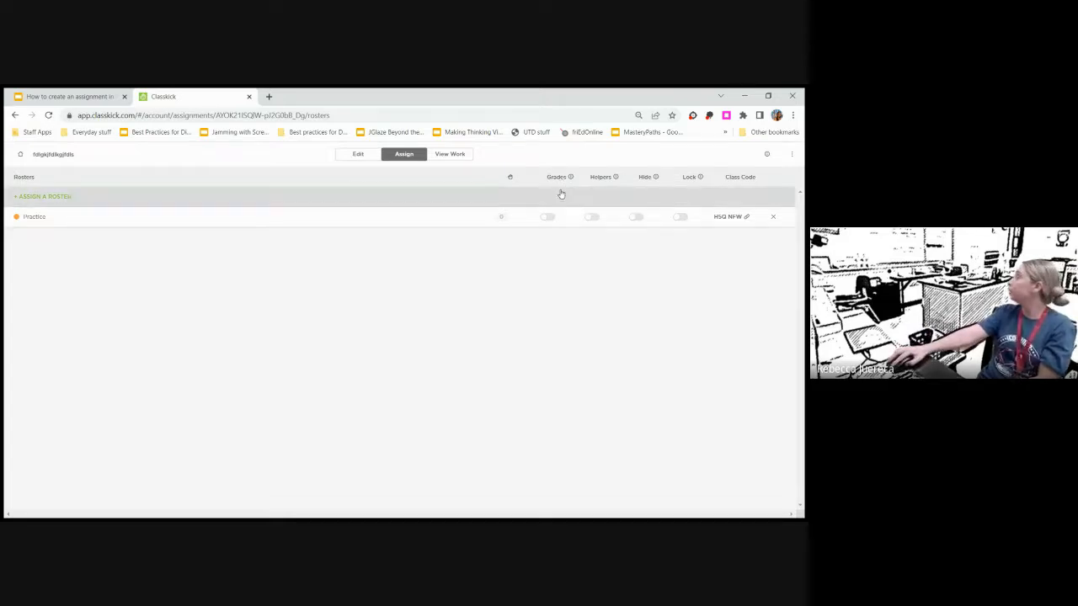
{"action": "left_click", "coordinate": [547, 217]}
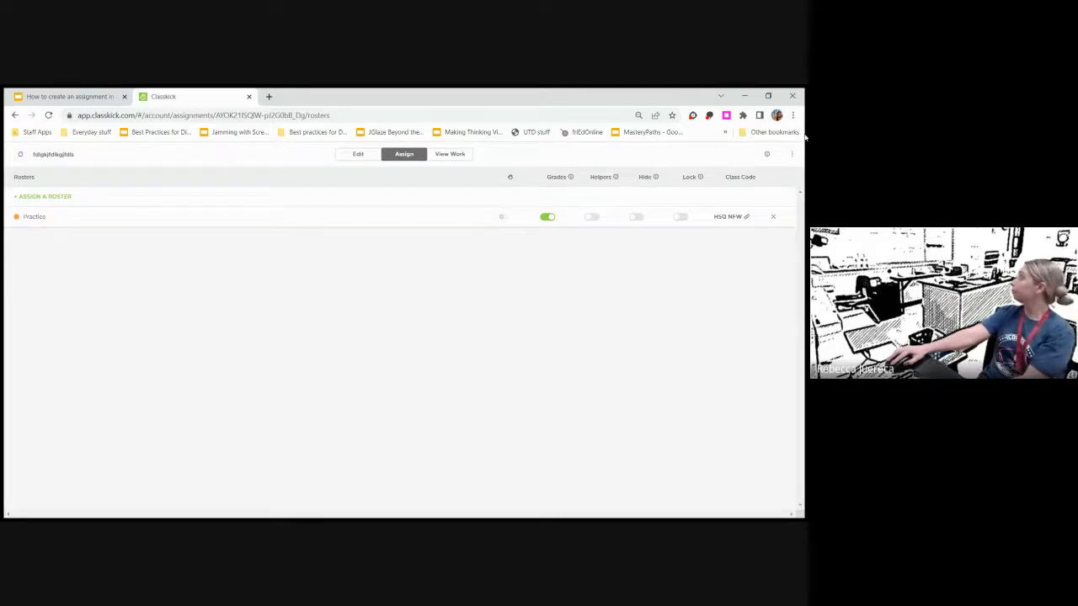
- View the class code and login link for sharing the assignment with the Practice roster, and close the dialog
{"action": "left_click", "coordinate": [746, 218]}
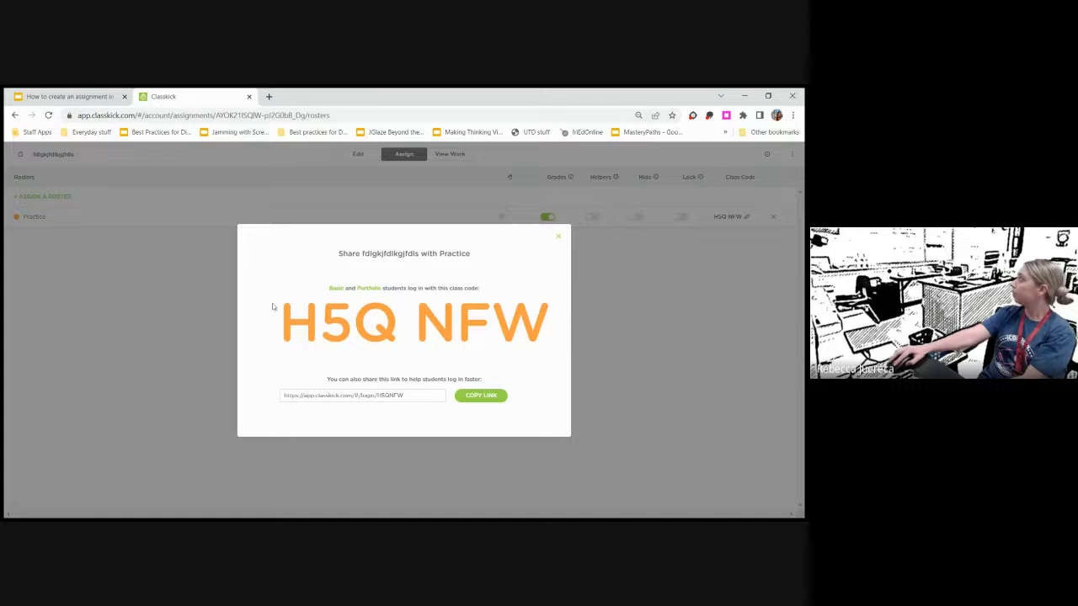
{"action": "left_click_drag", "start_coordinate": [278, 322], "coordinate": [550, 323]}
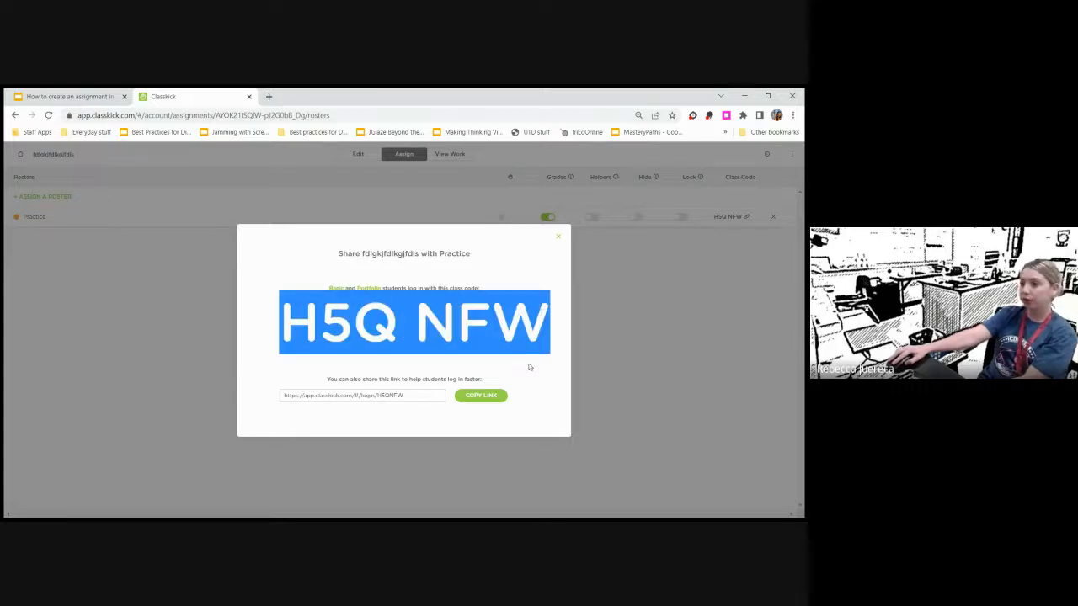
{"action": "left_click", "coordinate": [585, 335]}
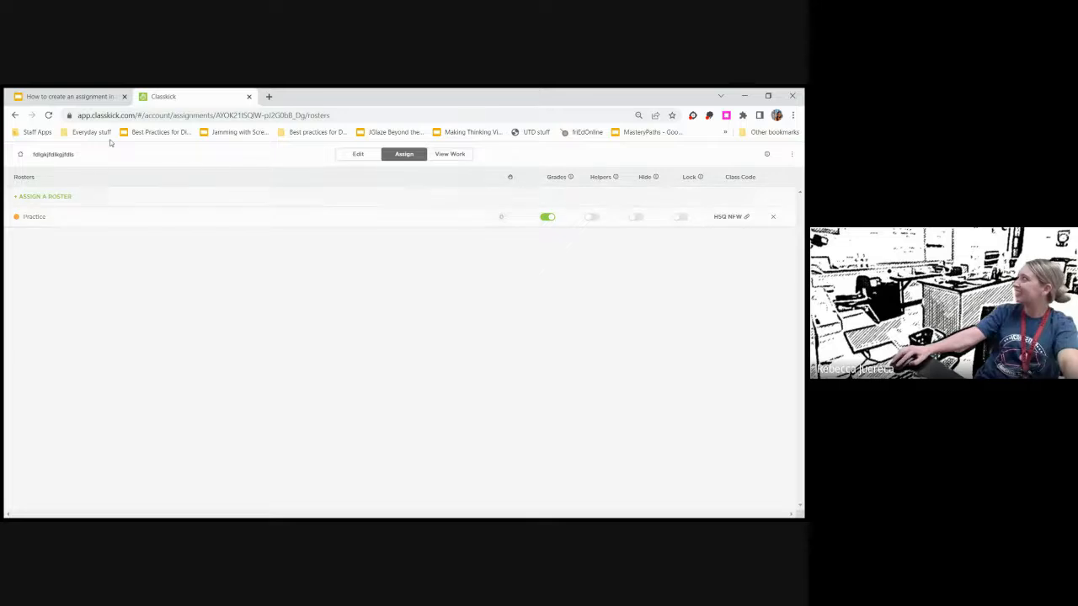
- Reopen the assignment from the assignments list, and switch to Google Slides to view the guide's final slide, 18
{"action": "left_click", "coordinate": [21, 154]}
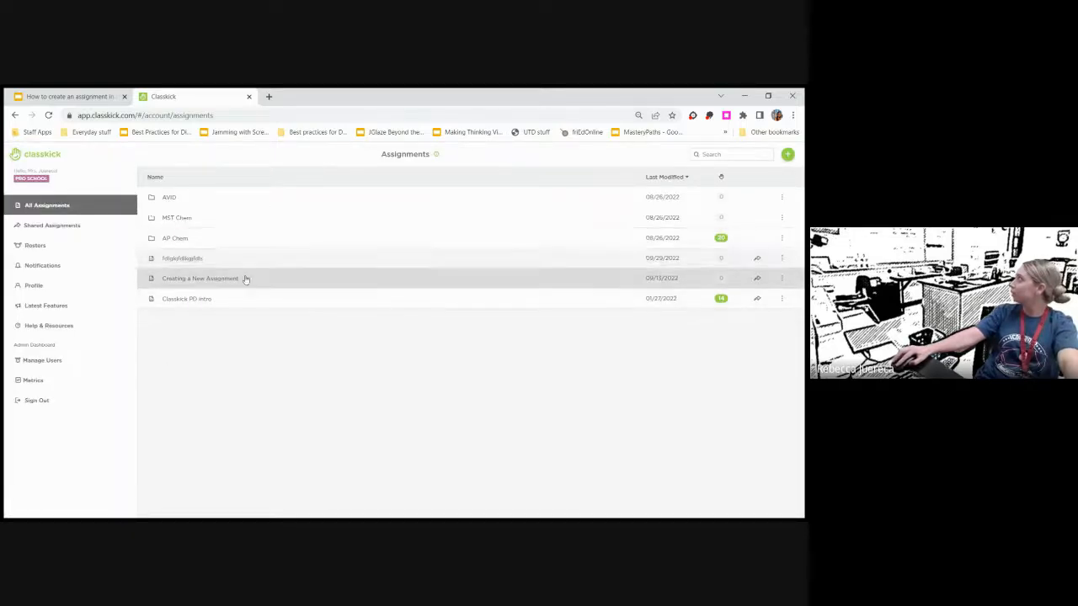
{"action": "left_click", "coordinate": [201, 257]}
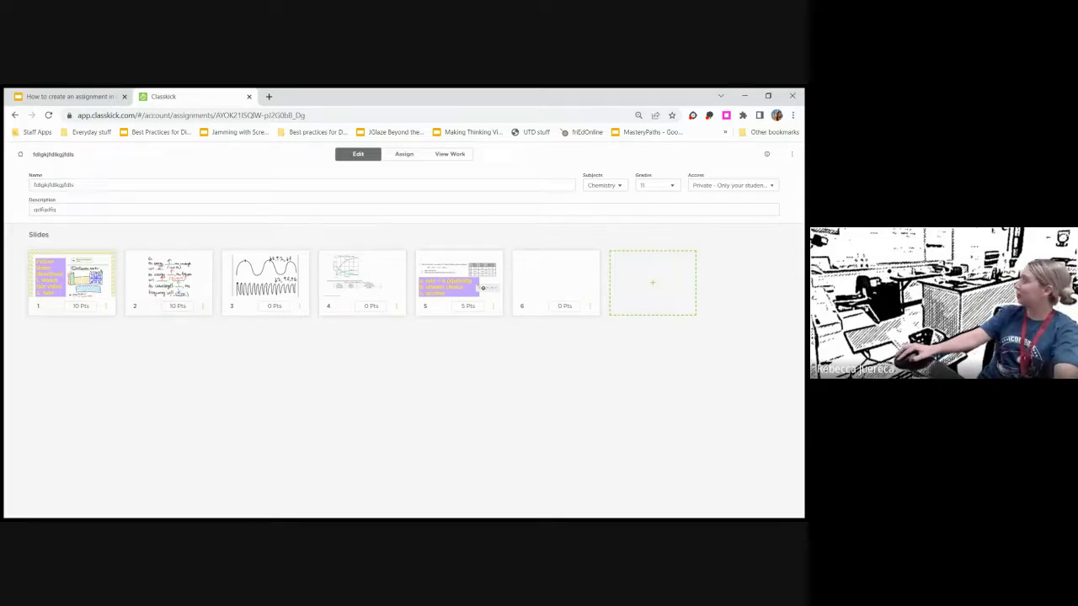
{"action": "left_click", "coordinate": [73, 97]}
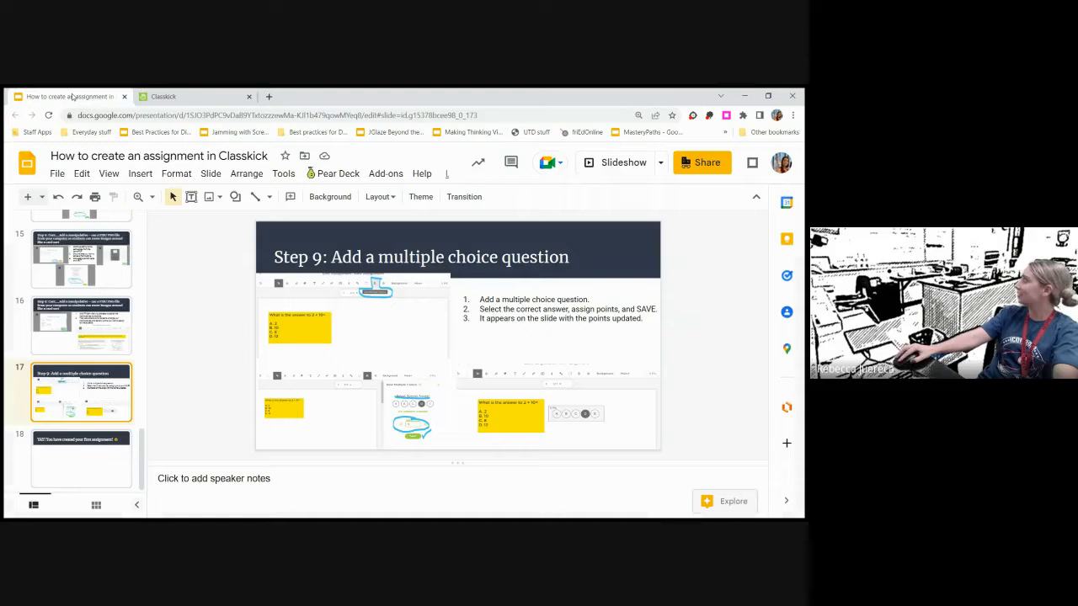
{"action": "left_click", "coordinate": [82, 460]}
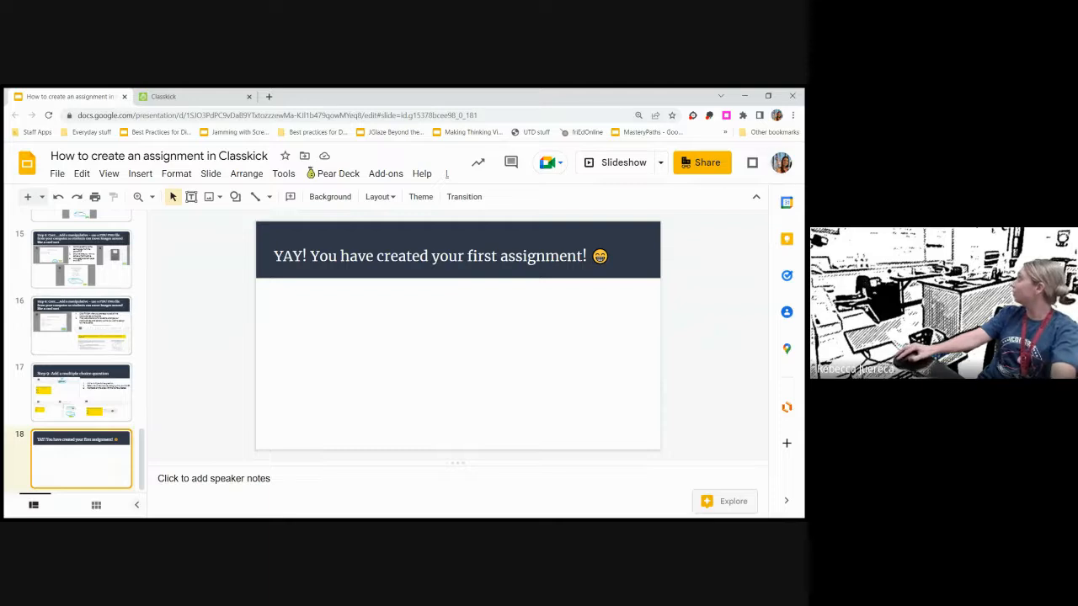
- Check the general access role options in the guide's sharing settings, copy its share link, and close the dialog
{"action": "left_click", "coordinate": [721, 165]}
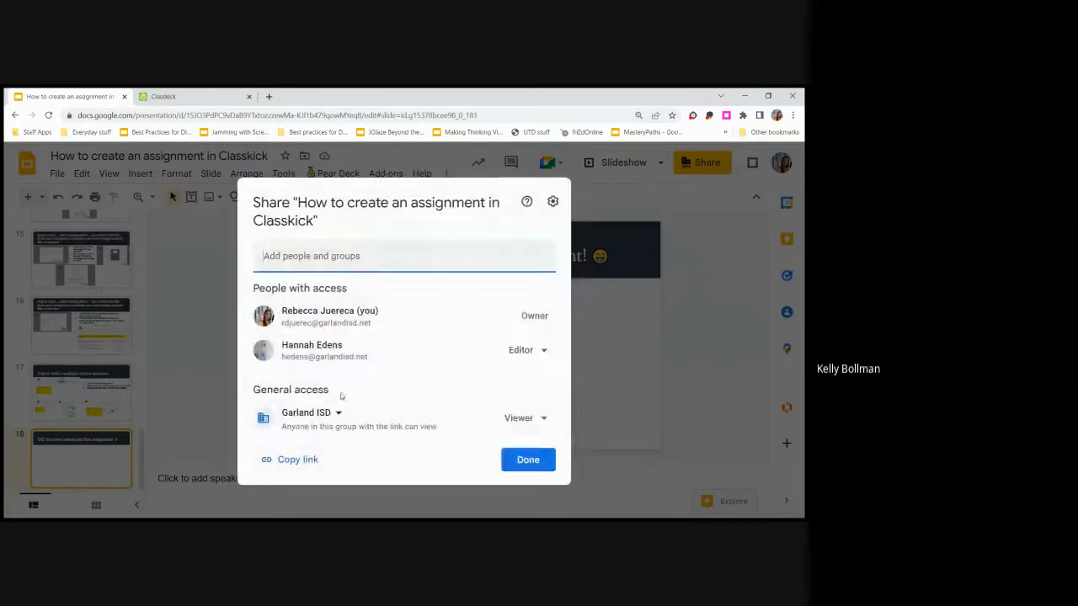
{"action": "left_click", "coordinate": [541, 427]}
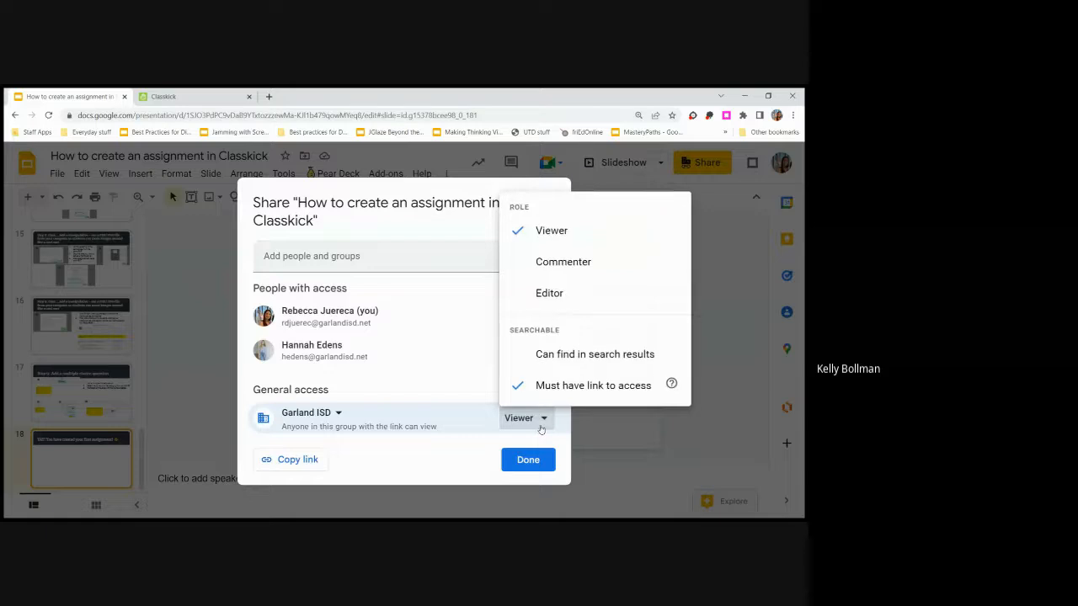
{"action": "left_click", "coordinate": [541, 427]}
{"action": "left_click", "coordinate": [297, 461]}
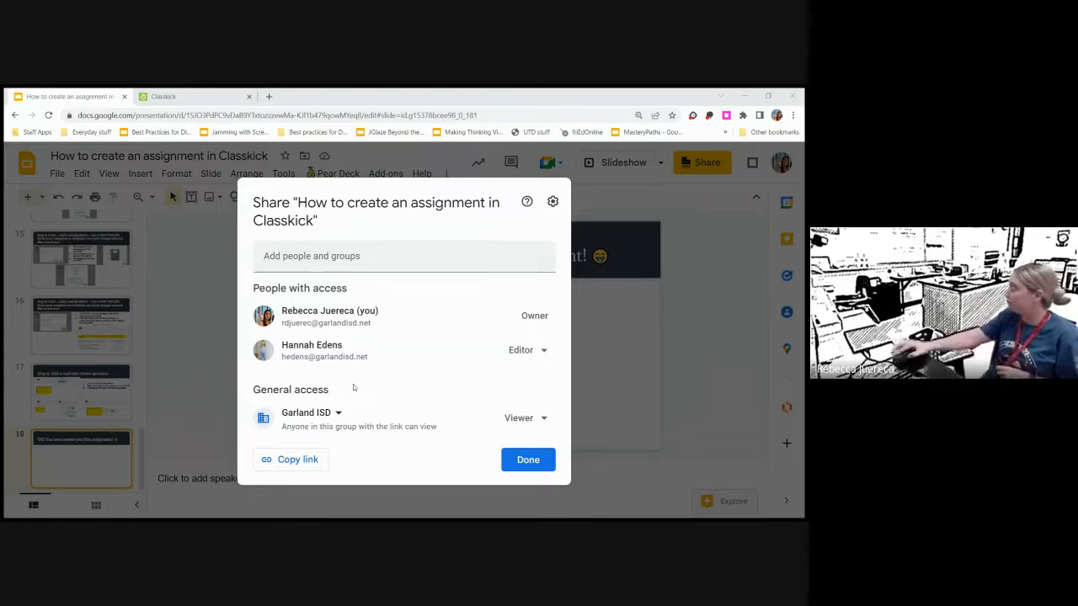
{"action": "left_click", "coordinate": [637, 354]}
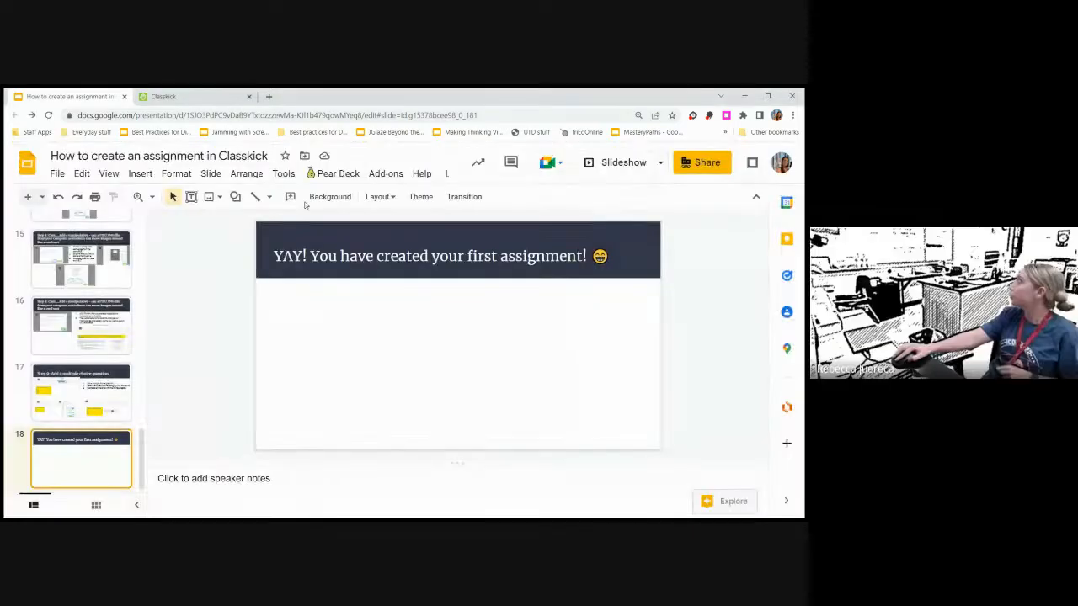
- Switch back to Classkick and open the student work for MC Review_Data Given in the AP Chem folder
{"action": "left_click", "coordinate": [192, 100]}
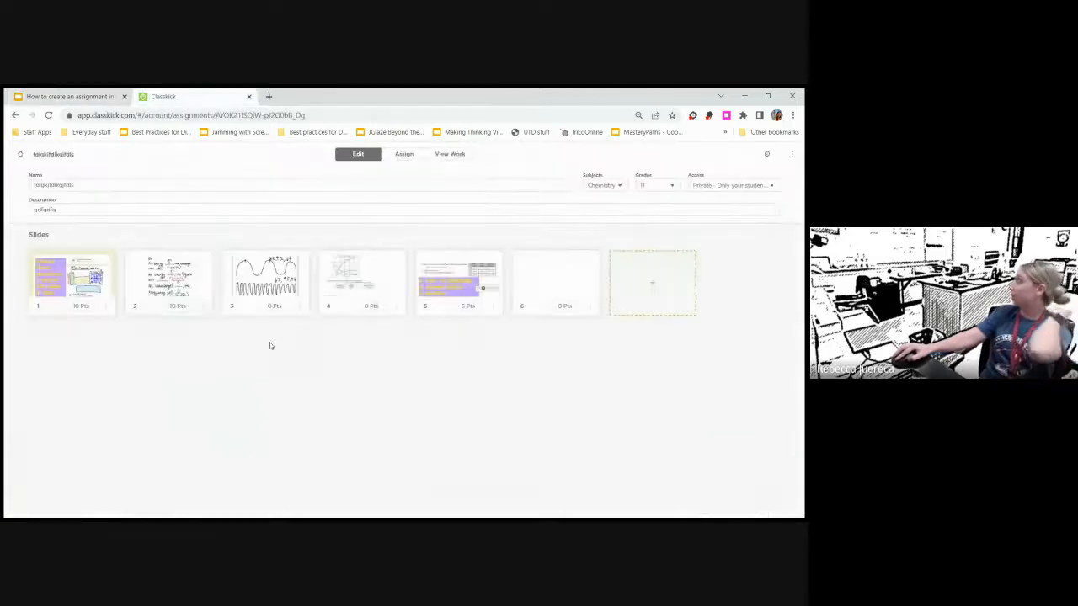
{"action": "left_click", "coordinate": [20, 154]}
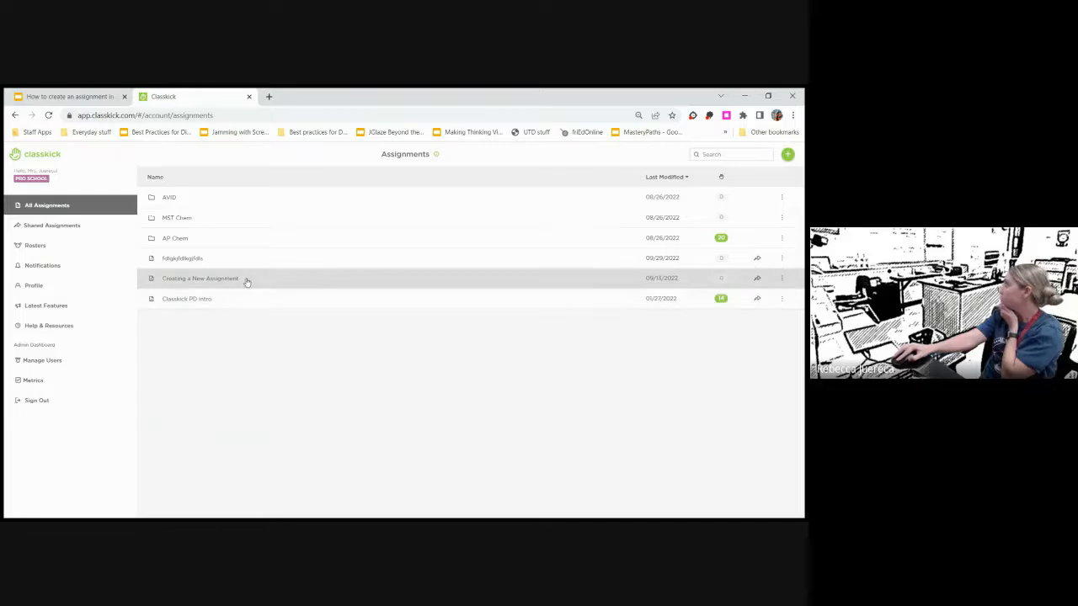
{"action": "left_click", "coordinate": [185, 245]}
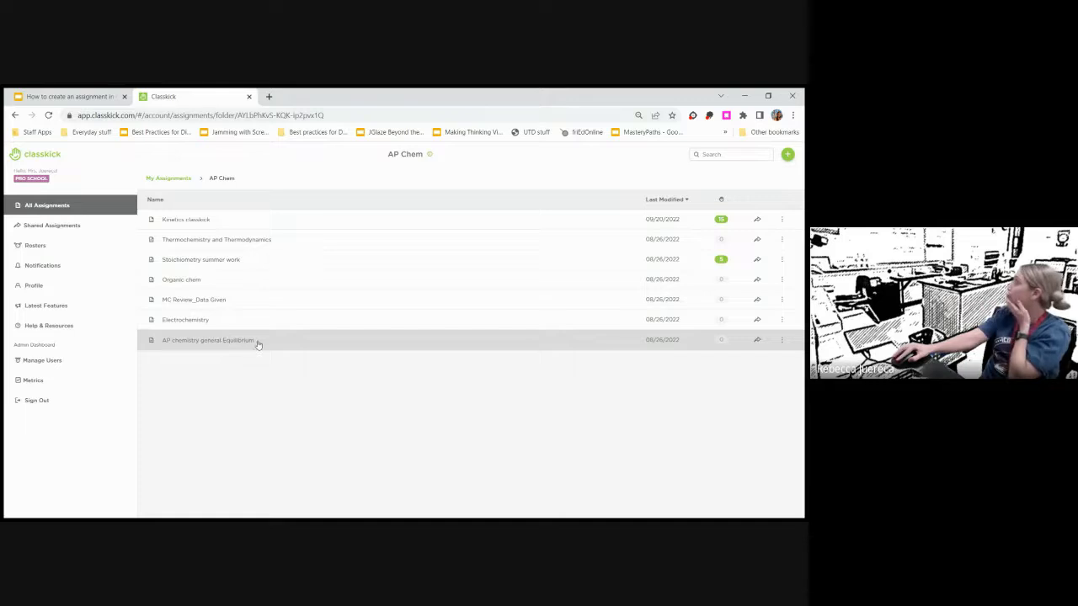
{"action": "left_click", "coordinate": [208, 308]}
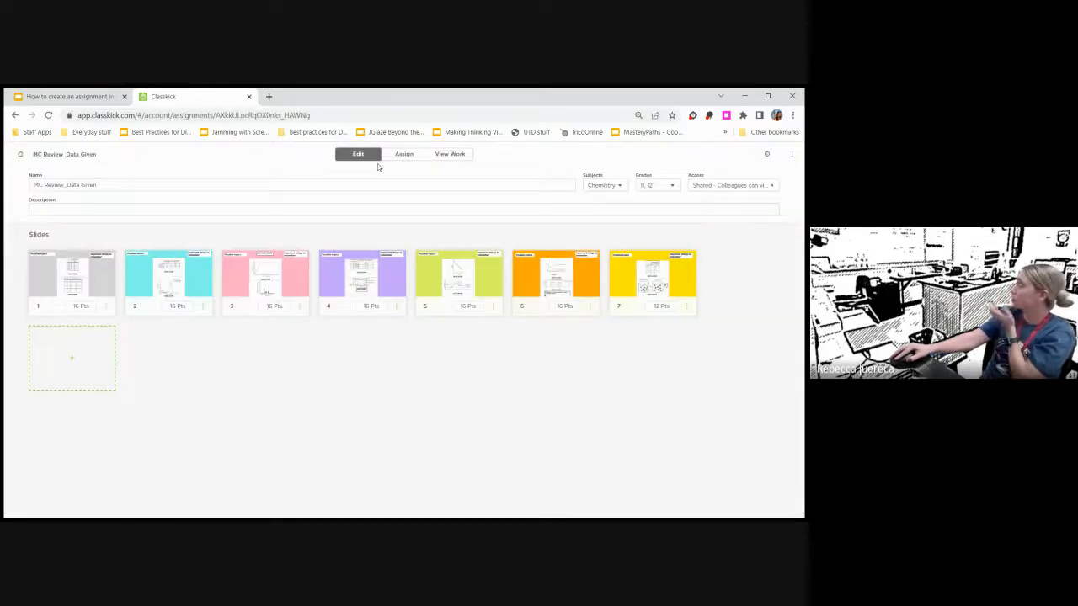
{"action": "left_click", "coordinate": [450, 155]}
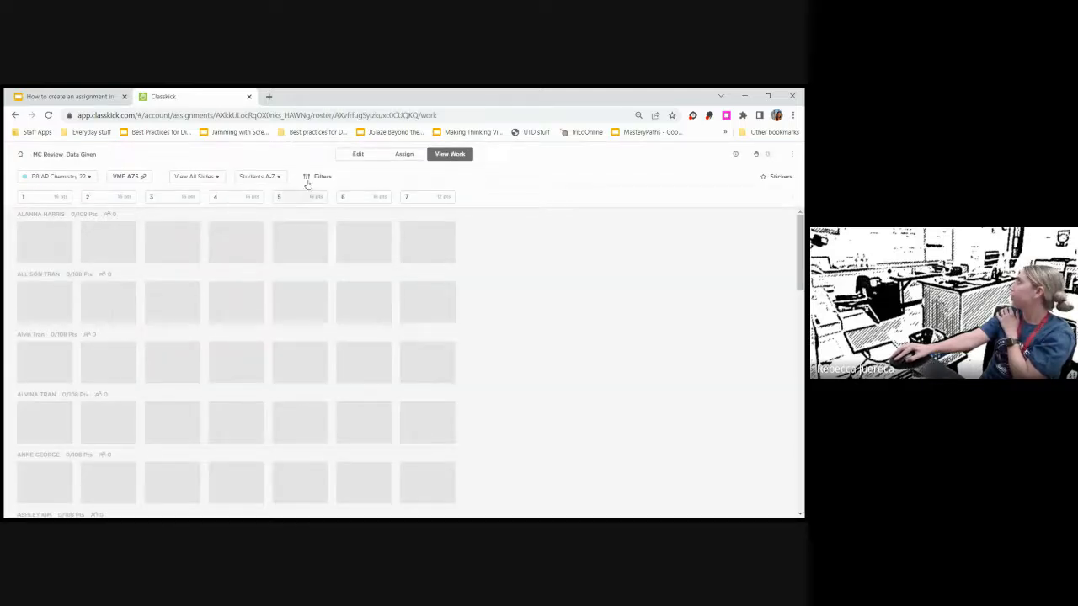
- Examine the sorting and filter options for student work, try hiding students who haven't started, and browse the student rows
{"action": "left_click", "coordinate": [261, 177]}
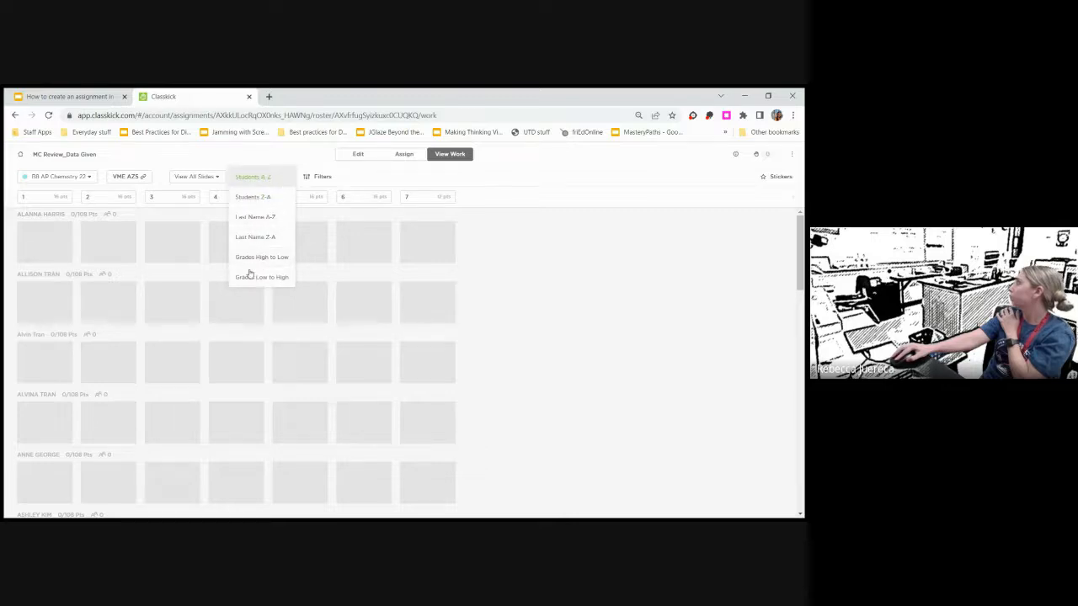
{"action": "left_click", "coordinate": [313, 178]}
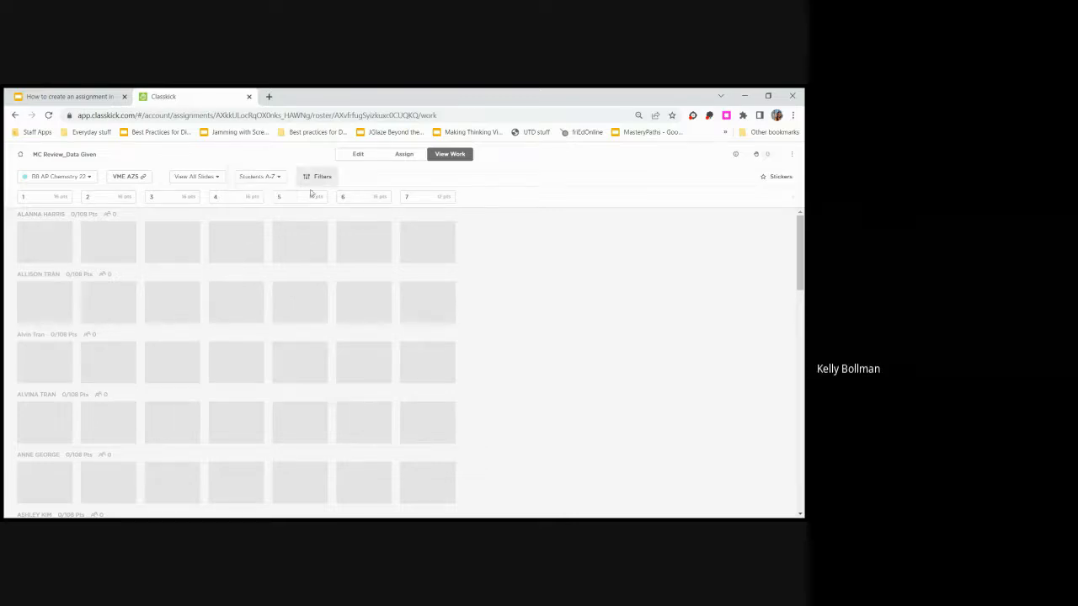
{"action": "left_click", "coordinate": [320, 178]}
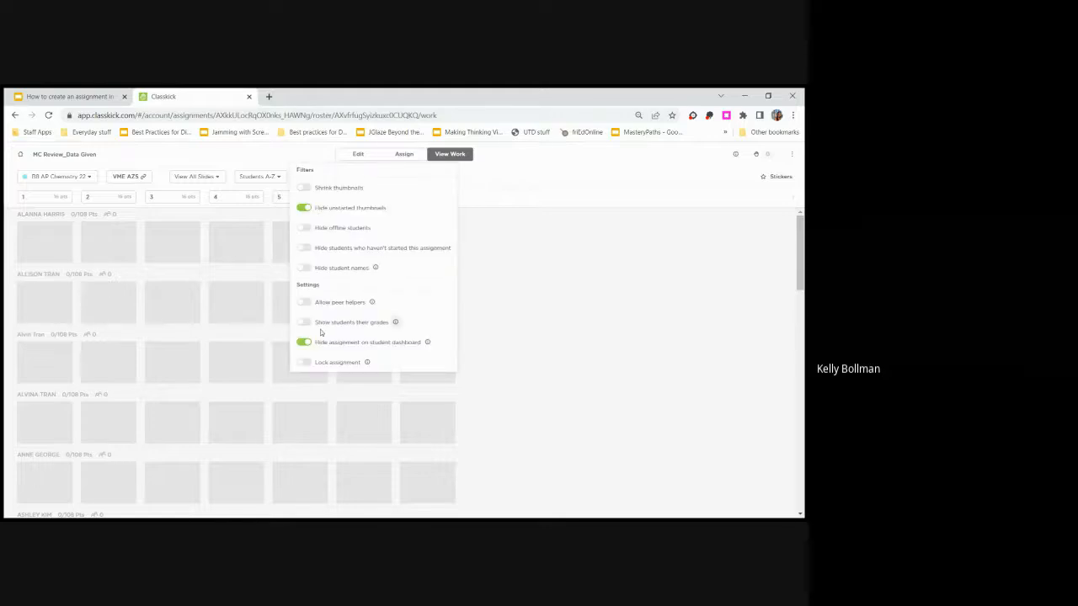
{"action": "left_click", "coordinate": [306, 249]}
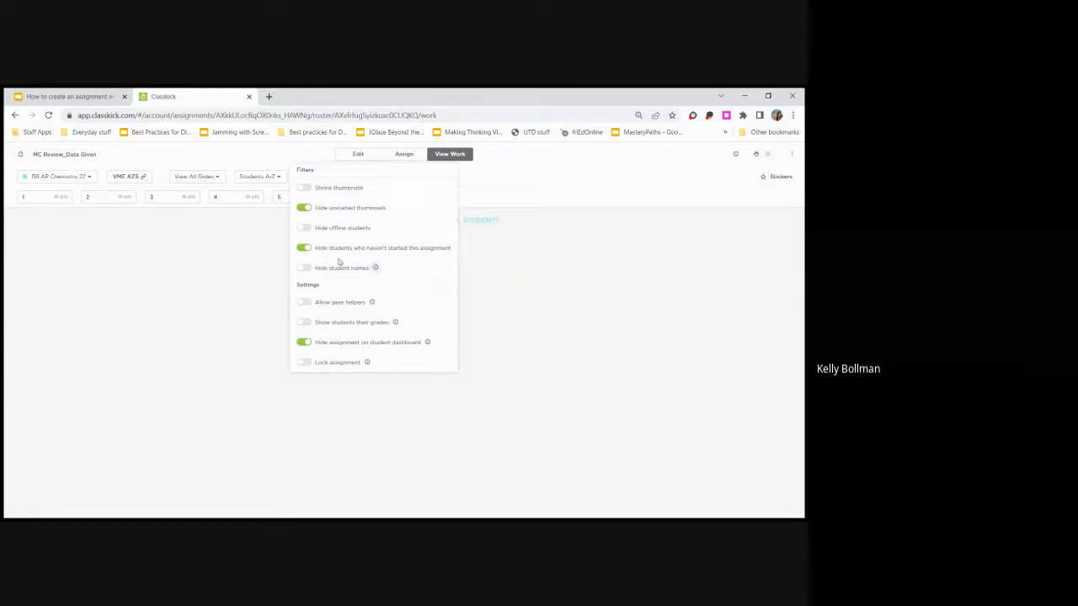
{"action": "left_click", "coordinate": [302, 248]}
{"action": "left_click", "coordinate": [488, 286]}
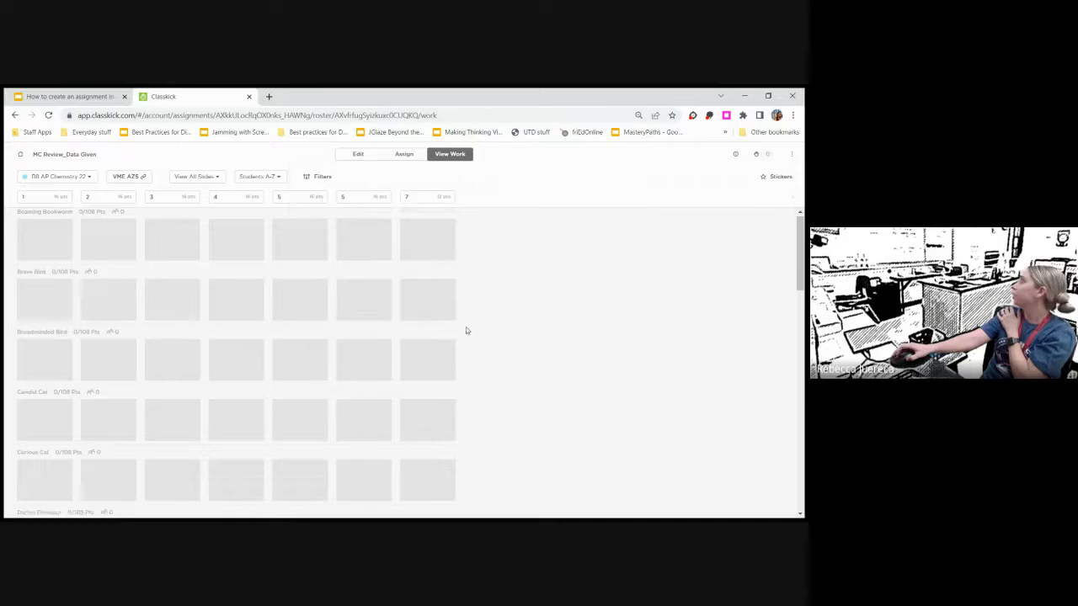
{"action": "scroll", "coordinate": [441, 351], "scroll_direction": "down", "scroll_amount": 10}
{"action": "scroll", "coordinate": [453, 333], "scroll_direction": "up", "scroll_amount": 15}
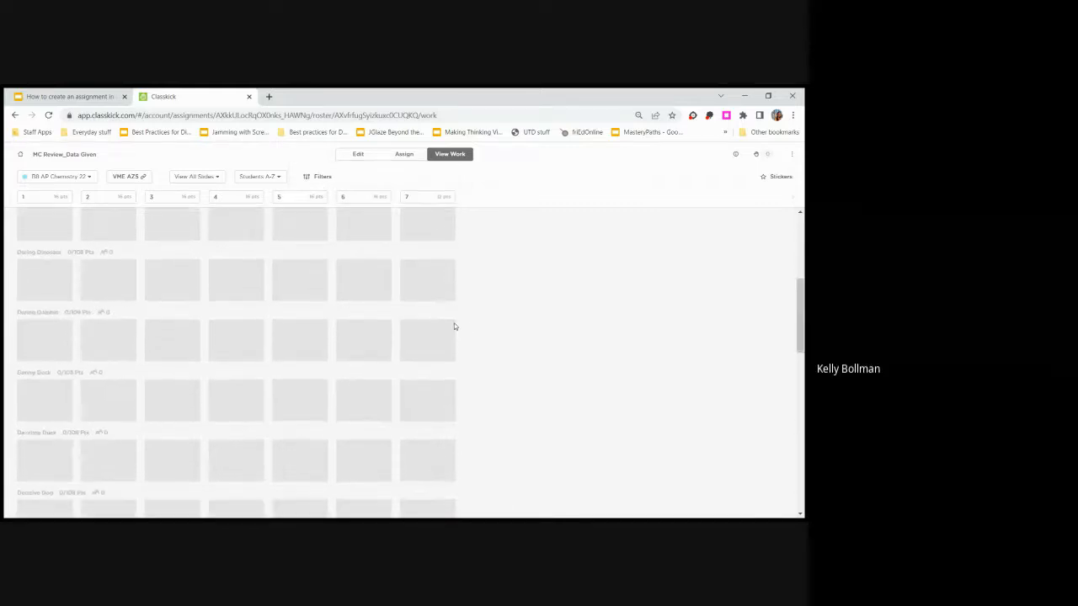
- Leave MC Review_Data Given and open the student work for the Kinetics classkick assignment in the AP Chem folder
{"action": "left_click", "coordinate": [21, 154]}
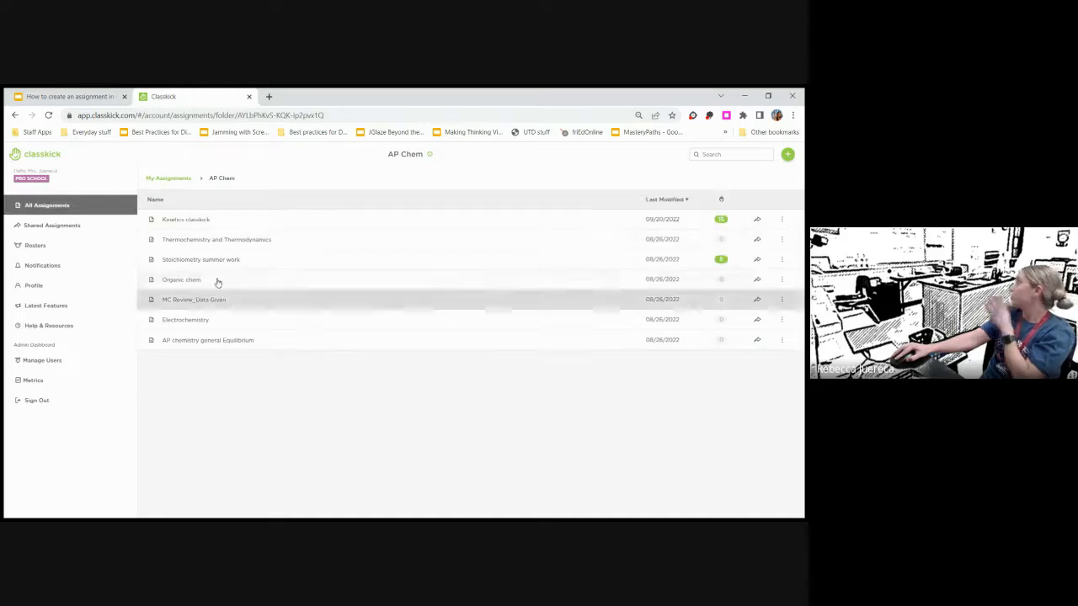
{"action": "left_click", "coordinate": [211, 223]}
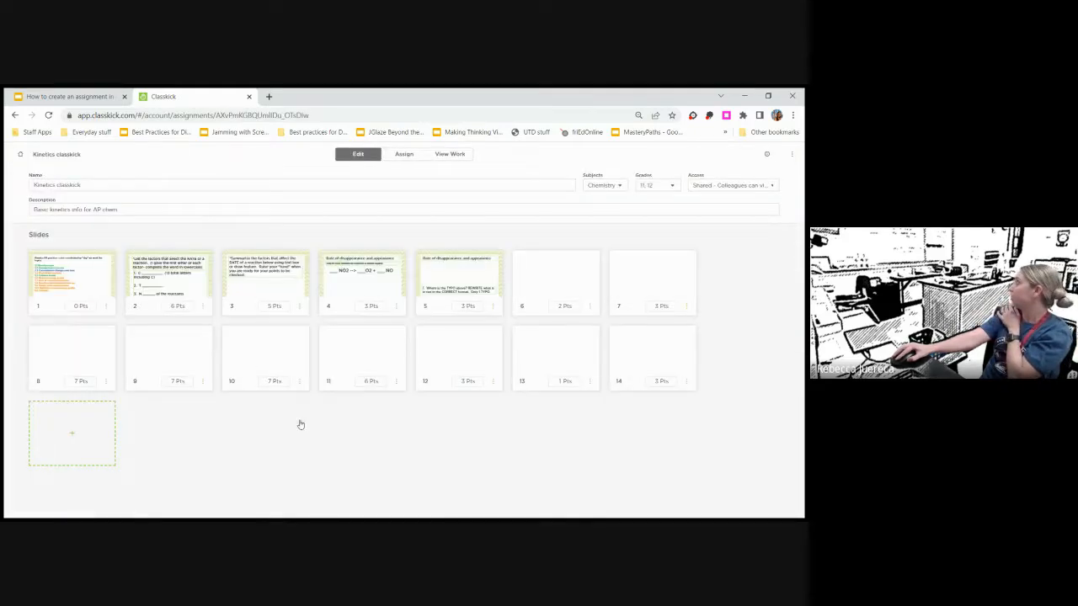
{"action": "left_click", "coordinate": [450, 154]}
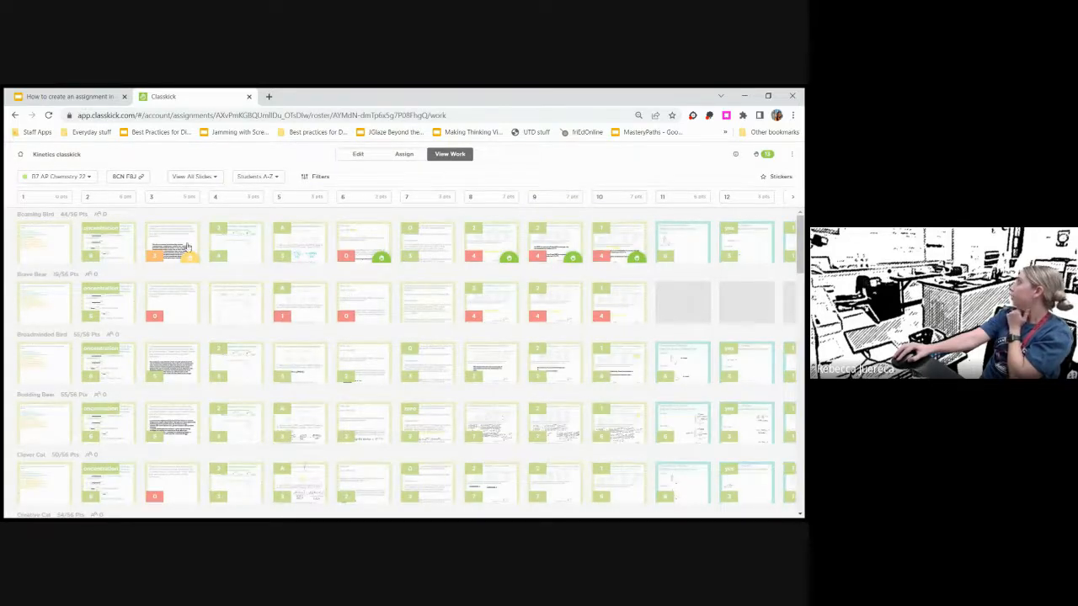
- View Broadminded Bird's response on slide 3, return to the student work grid, and examine Budding Bear's rate law work on slide 8
{"action": "left_click", "coordinate": [178, 367]}
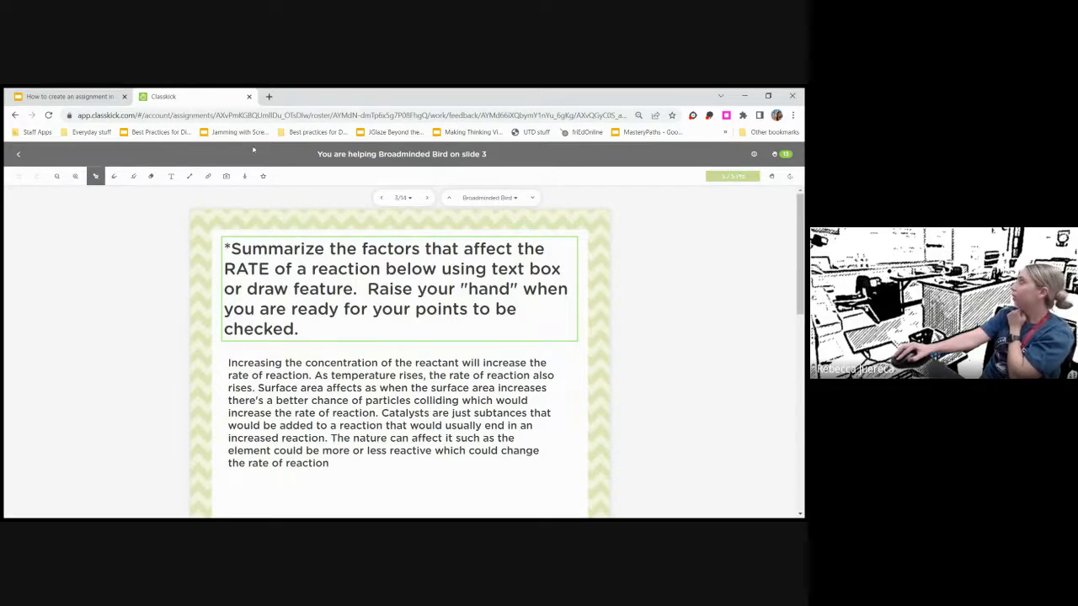
{"action": "left_click", "coordinate": [19, 155]}
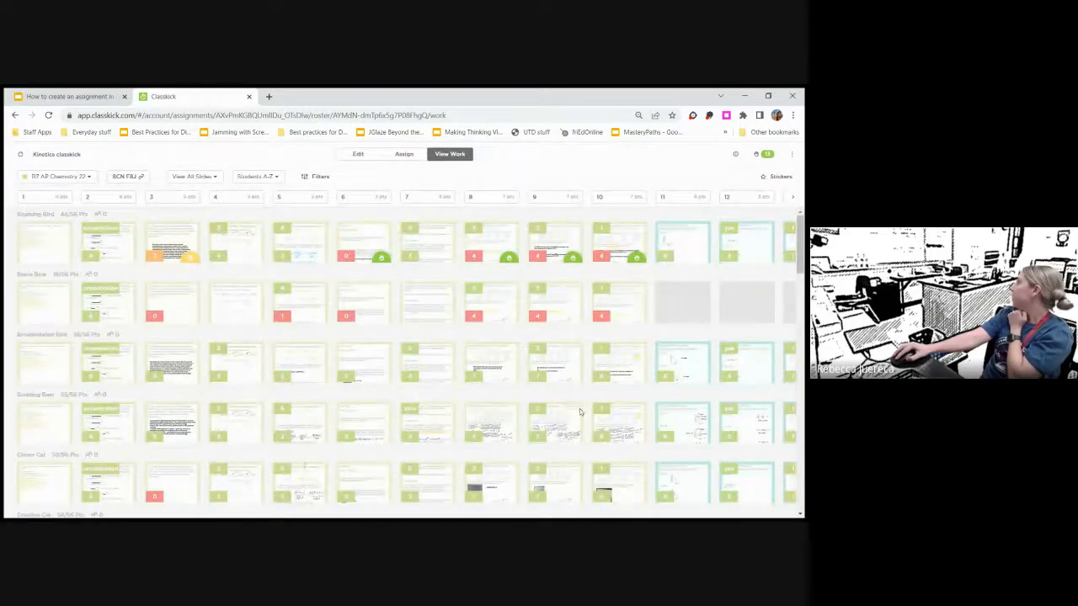
{"action": "left_click", "coordinate": [497, 427]}
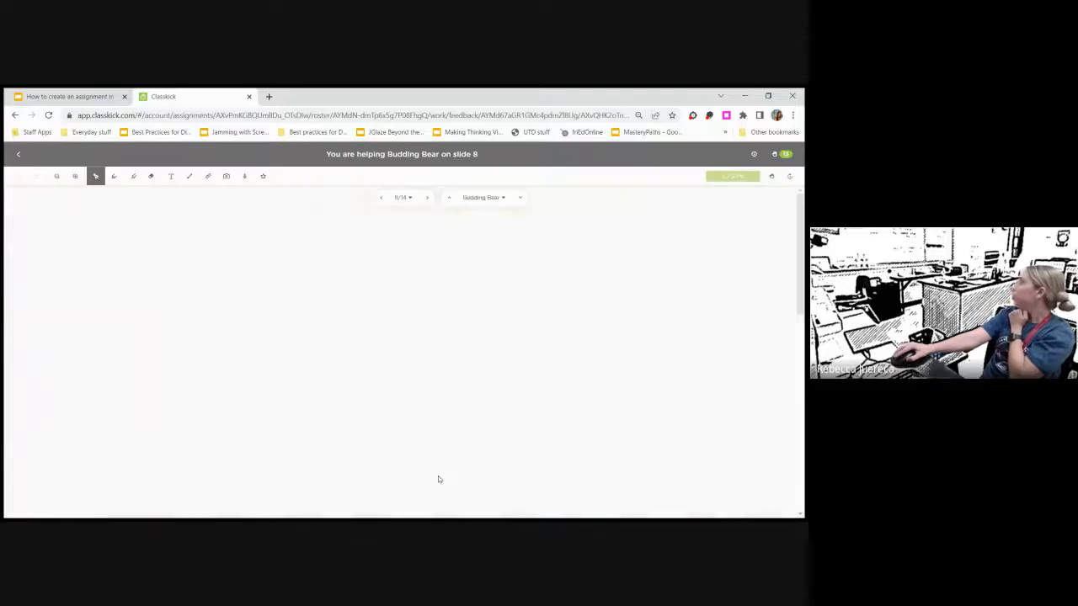
{"action": "scroll", "coordinate": [349, 385], "scroll_direction": "down", "scroll_amount": 1}
{"action": "scroll", "coordinate": [351, 387], "scroll_direction": "down", "scroll_amount": 1}
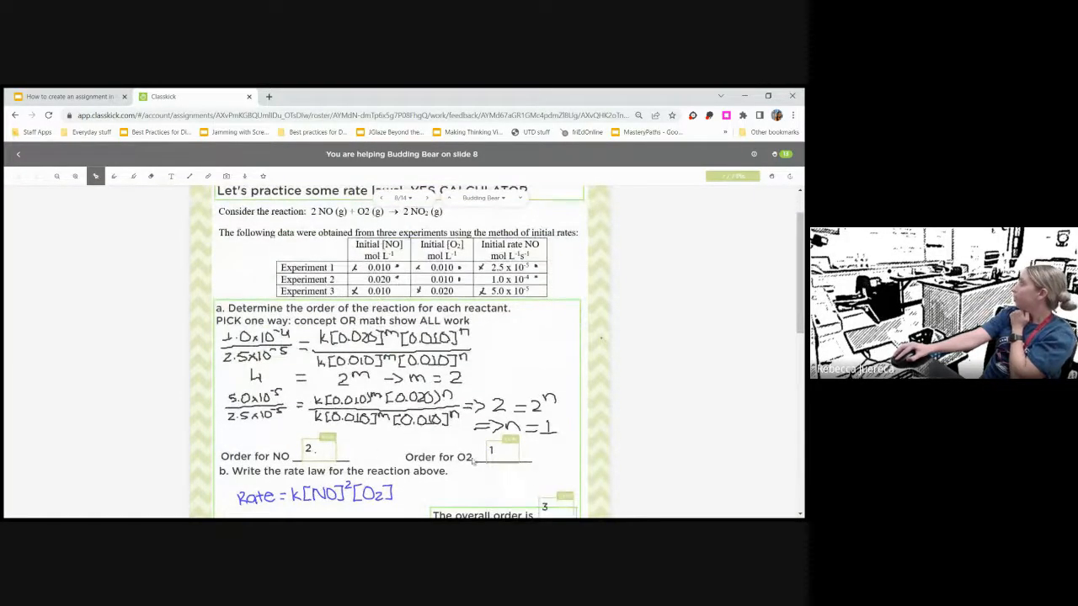
{"action": "scroll", "coordinate": [369, 399], "scroll_direction": "down", "scroll_amount": 6}
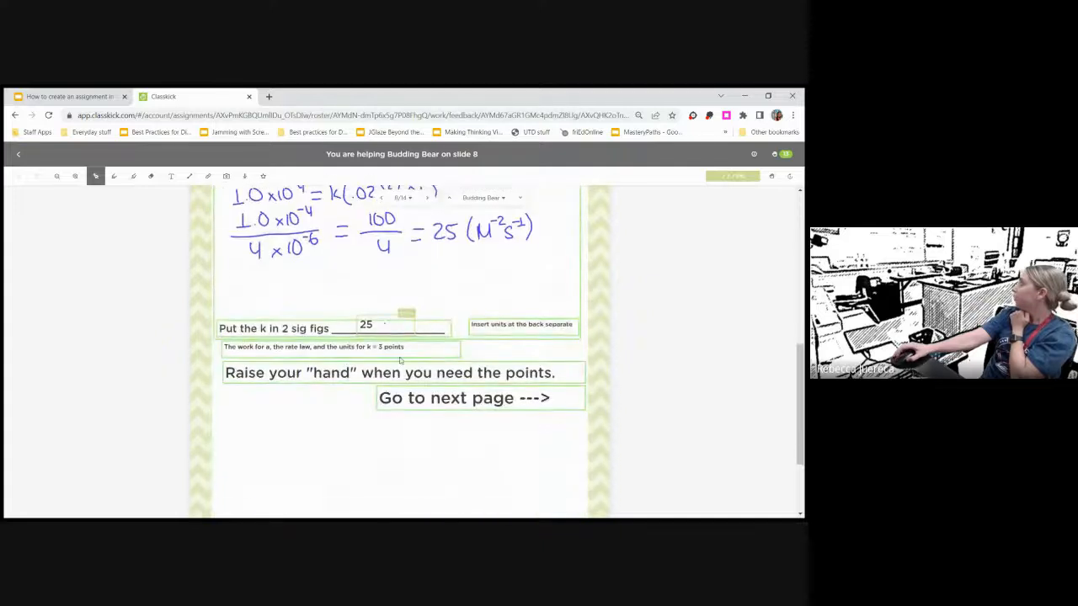
{"action": "scroll", "coordinate": [506, 371], "scroll_direction": "up", "scroll_amount": 3}
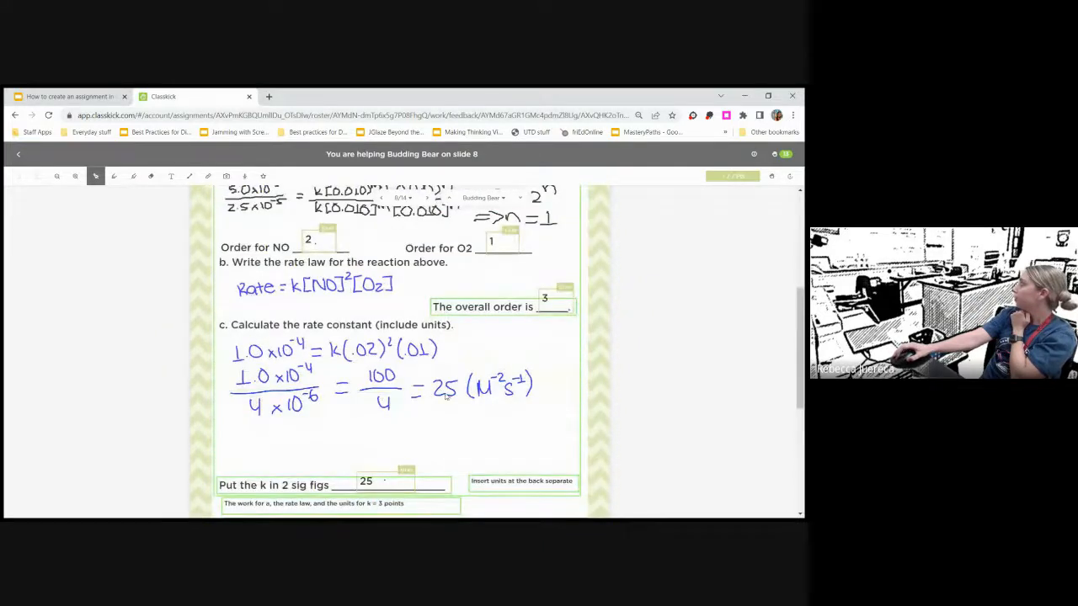